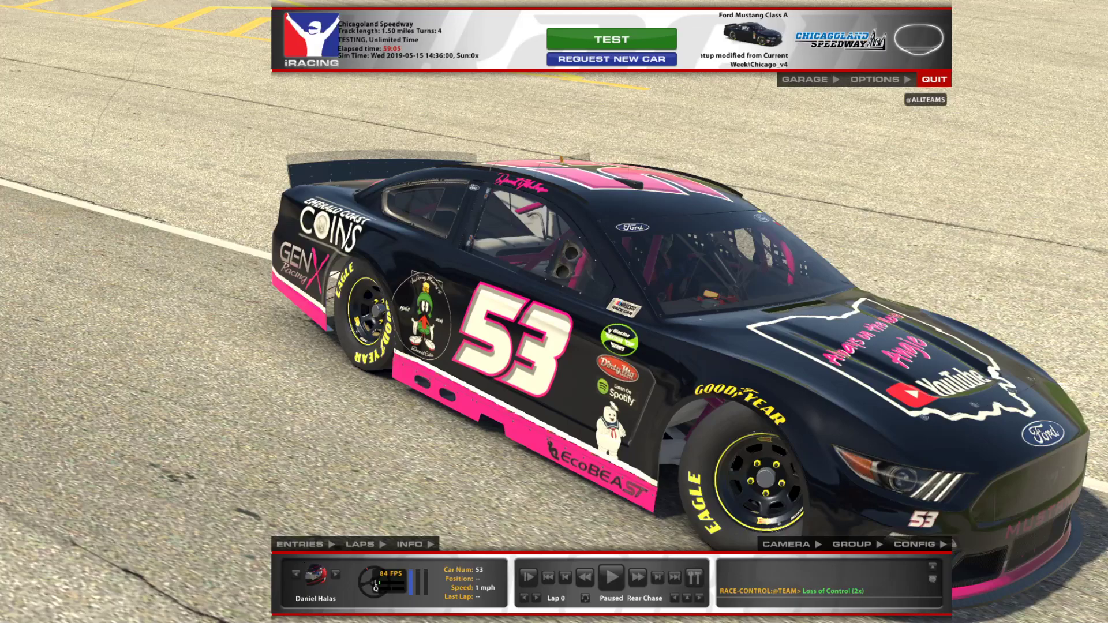
# - Switch to GIMP and open 2020_DayScheme.xcf from the CupCar > 53 folder
pyautogui.hotkey('alt', 'Tab')
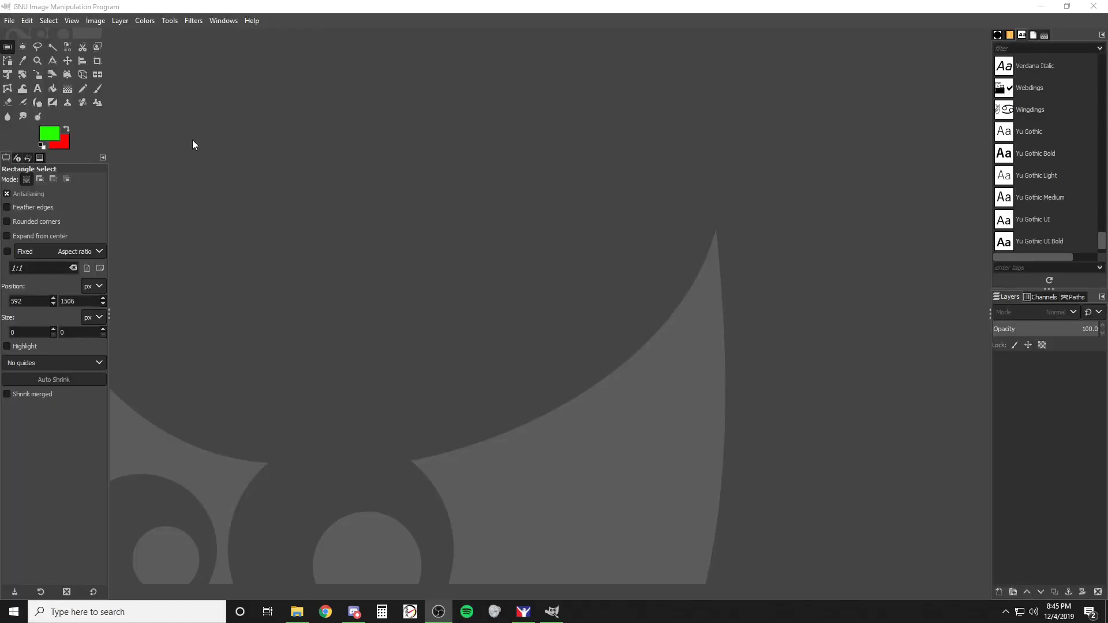
pyautogui.click(11, 20)
pyautogui.moveTo(9, 20)
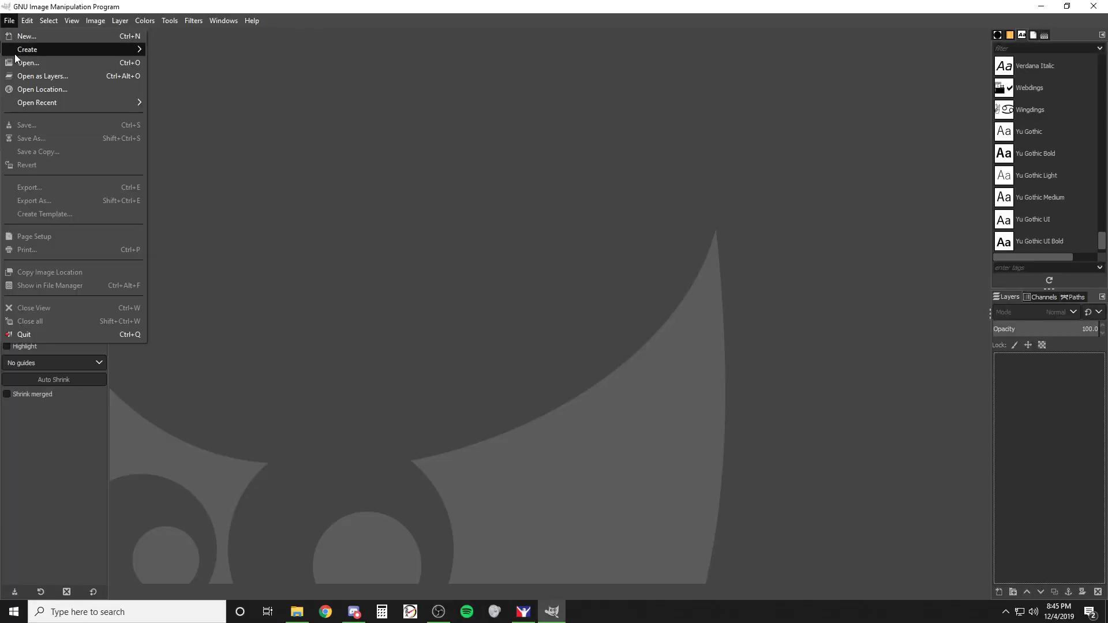
pyautogui.click(43, 62)
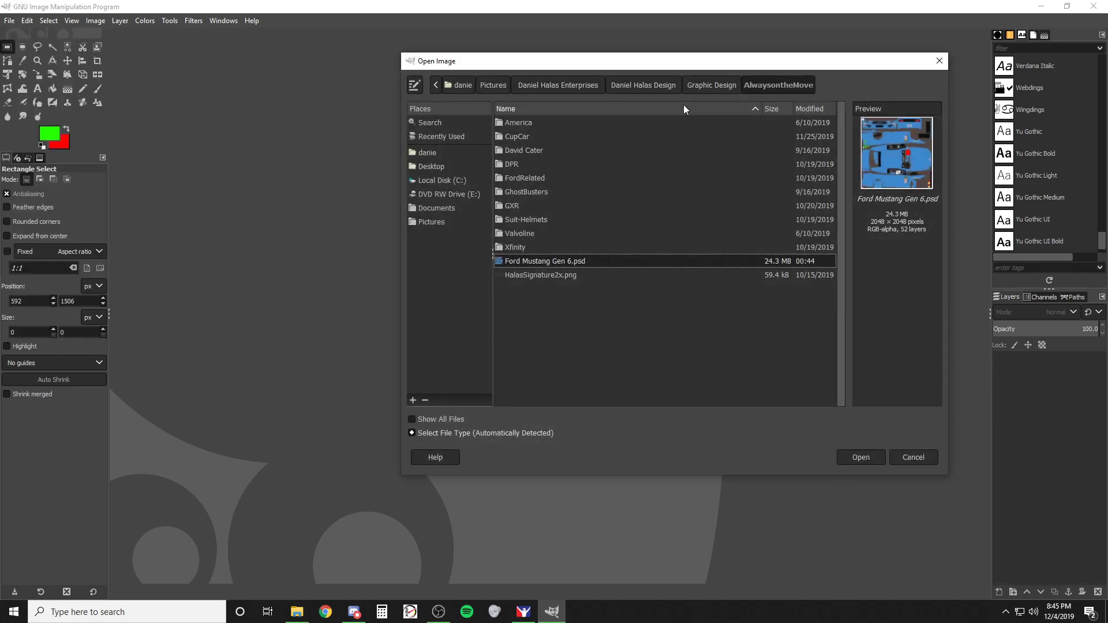
pyautogui.doubleClick(525, 139)
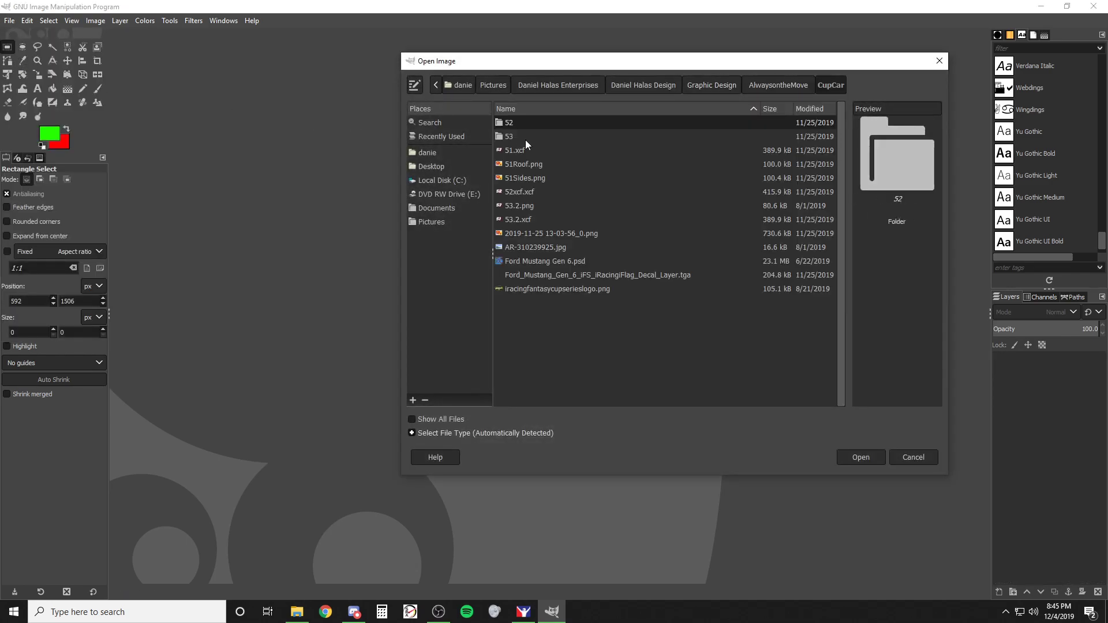
pyautogui.doubleClick(525, 140)
pyautogui.doubleClick(535, 148)
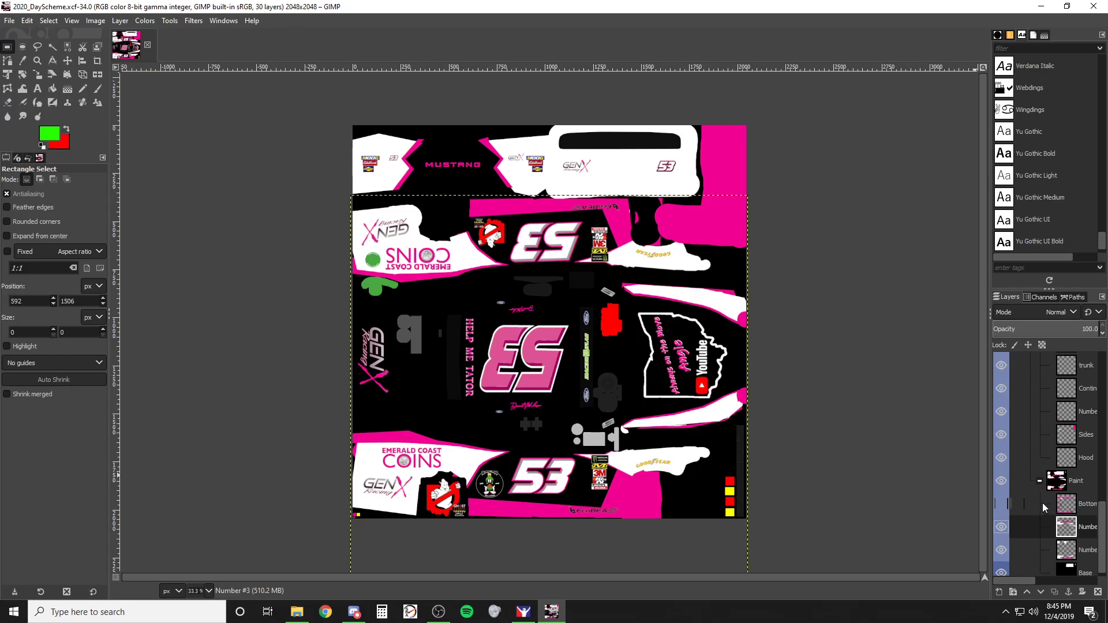
# - Merge both number layers down into the Base layer
pyautogui.scroll(-1, 1046, 497)
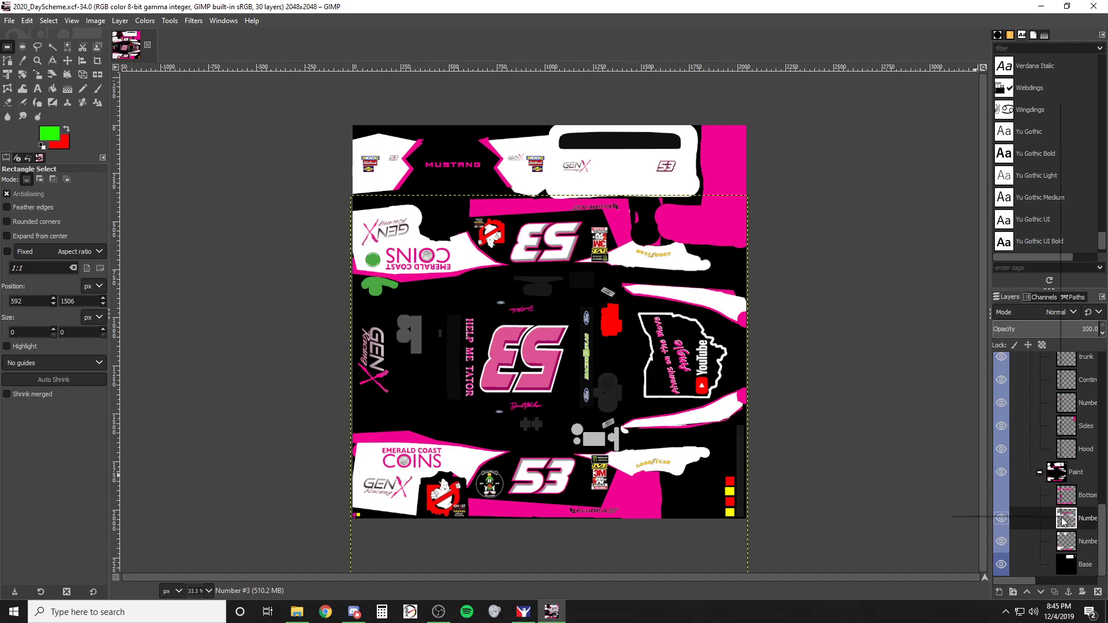
pyautogui.rightClick(1064, 521)
pyautogui.click(1024, 248)
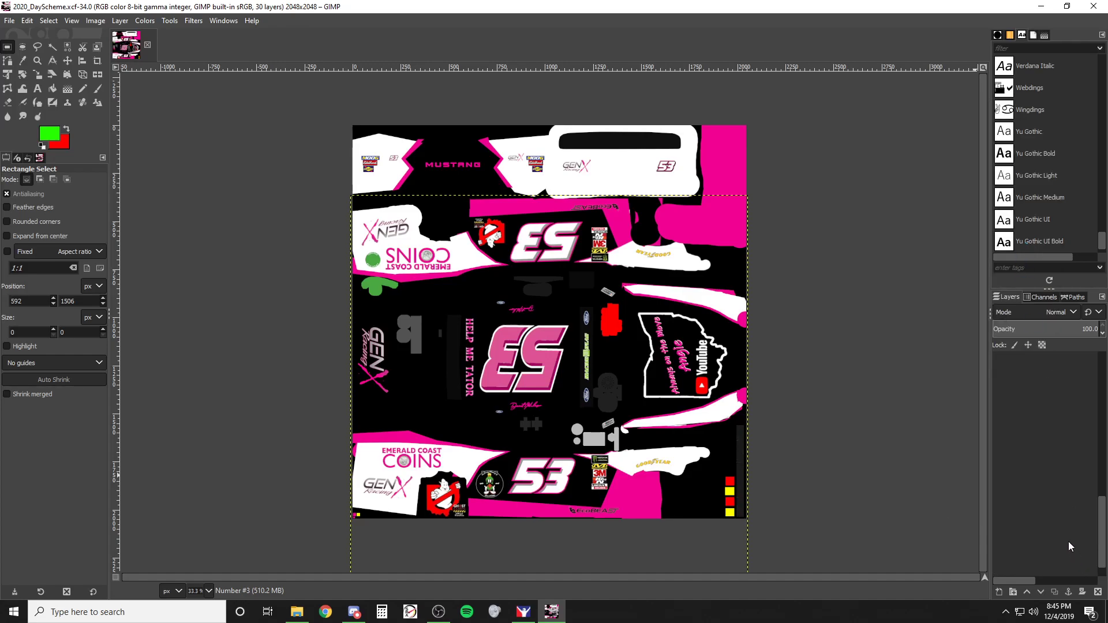
pyautogui.rightClick(1068, 544)
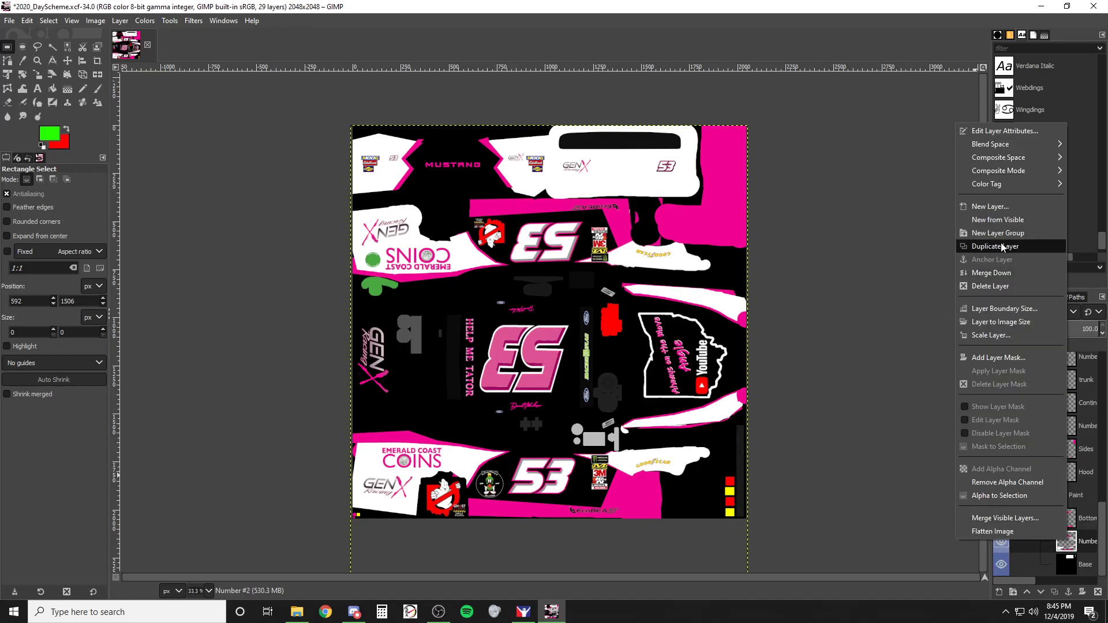
pyautogui.click(1004, 273)
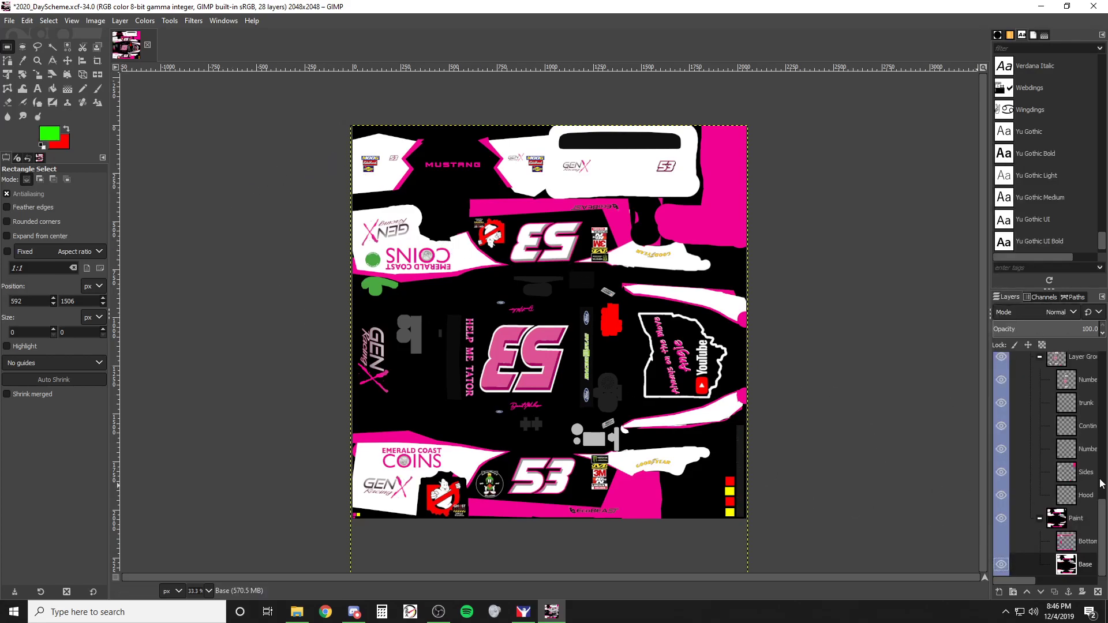
# - Cut the merged Base layer to the clipboard
pyautogui.scroll(5, 1049, 488)
pyautogui.scroll(5, 1049, 487)
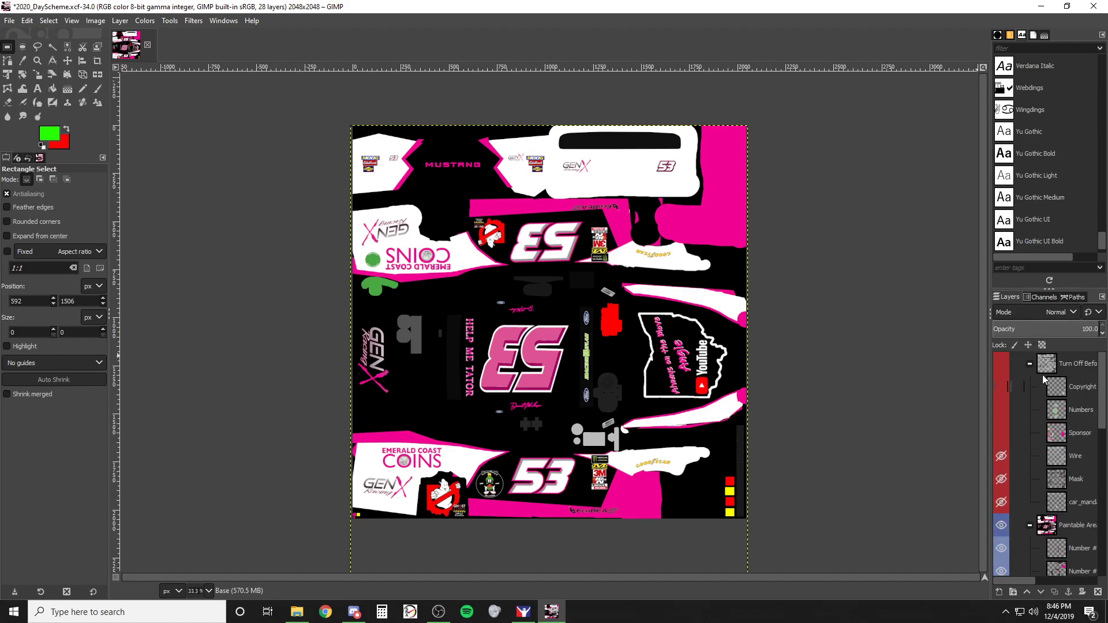
pyautogui.scroll(-5, 1045, 408)
pyautogui.scroll(-5, 1045, 408)
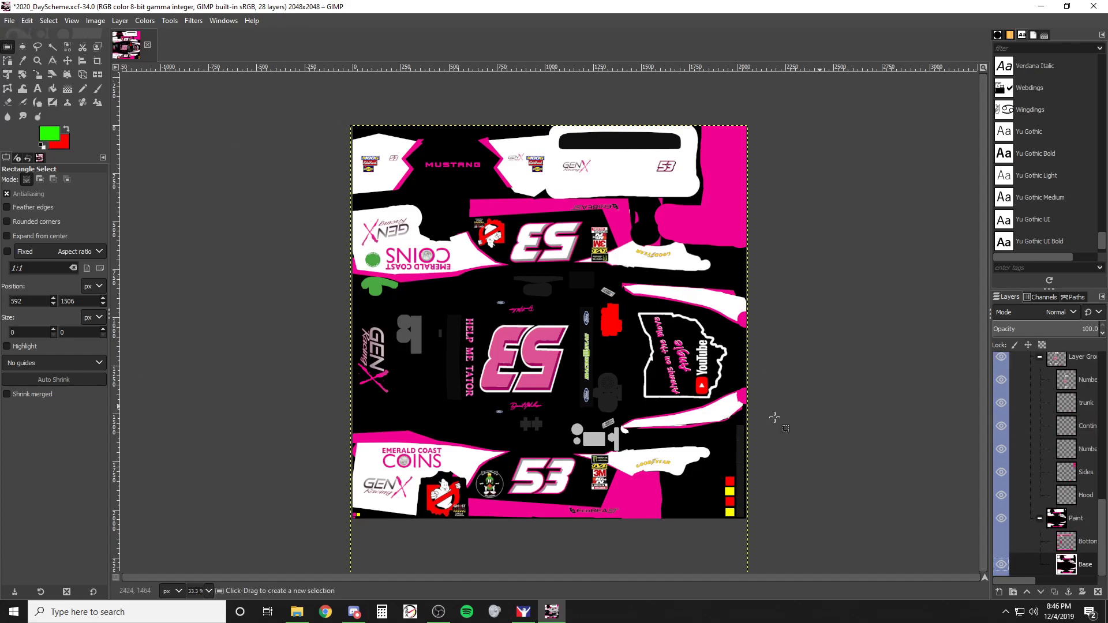
pyautogui.click(27, 21)
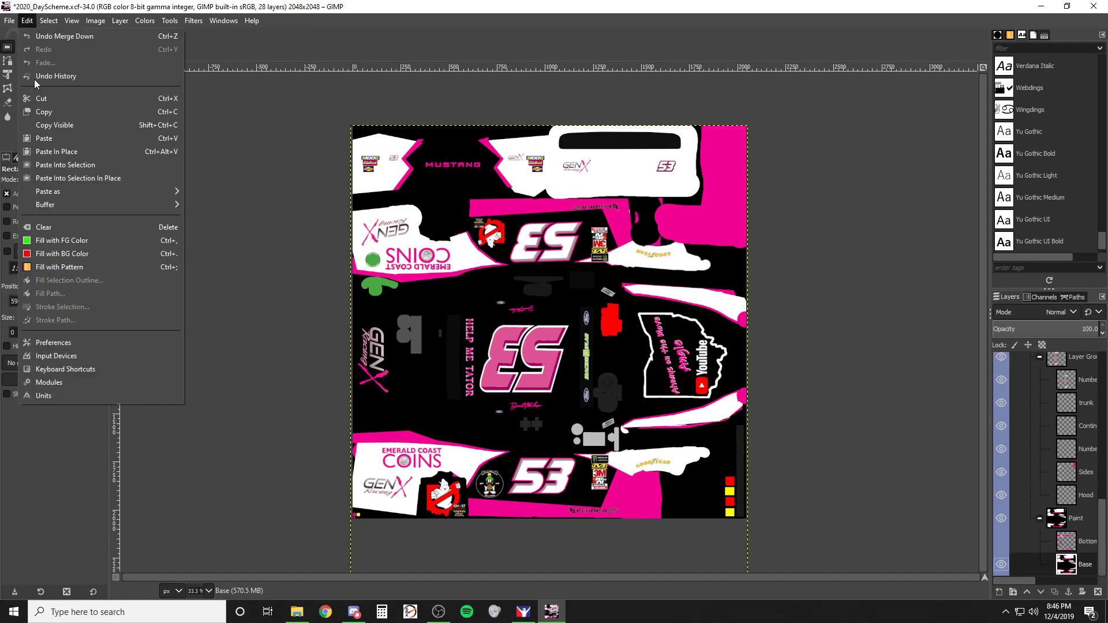
pyautogui.click(52, 102)
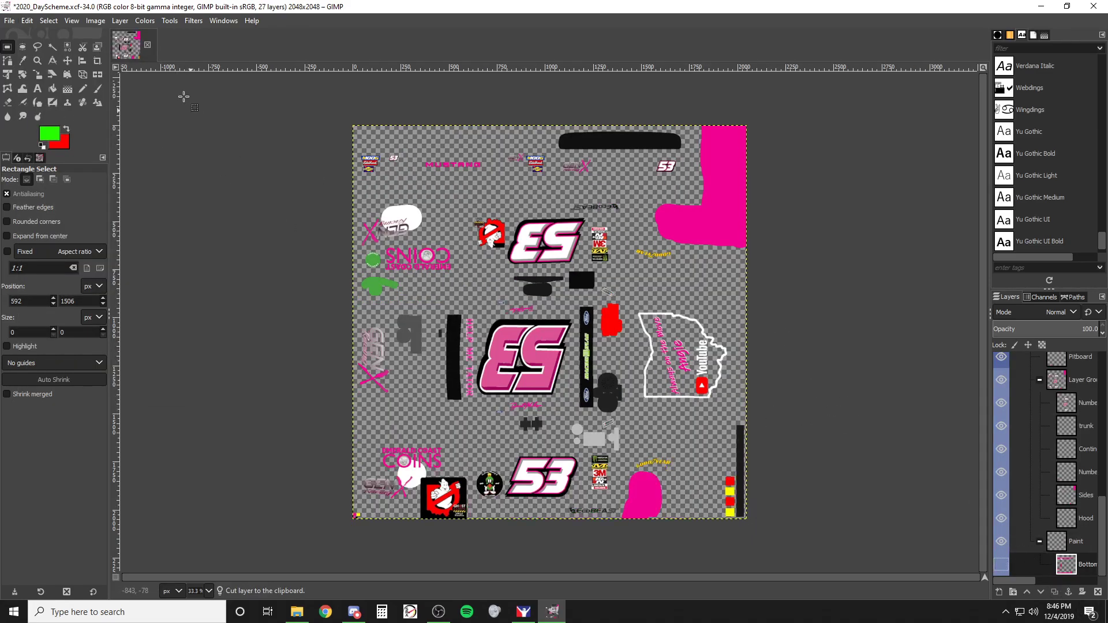
# - Close the day scheme discarding changes and open Ford Mustang Gen 6.psd from AlwaysontheMove
pyautogui.click(147, 45)
pyautogui.click(573, 367)
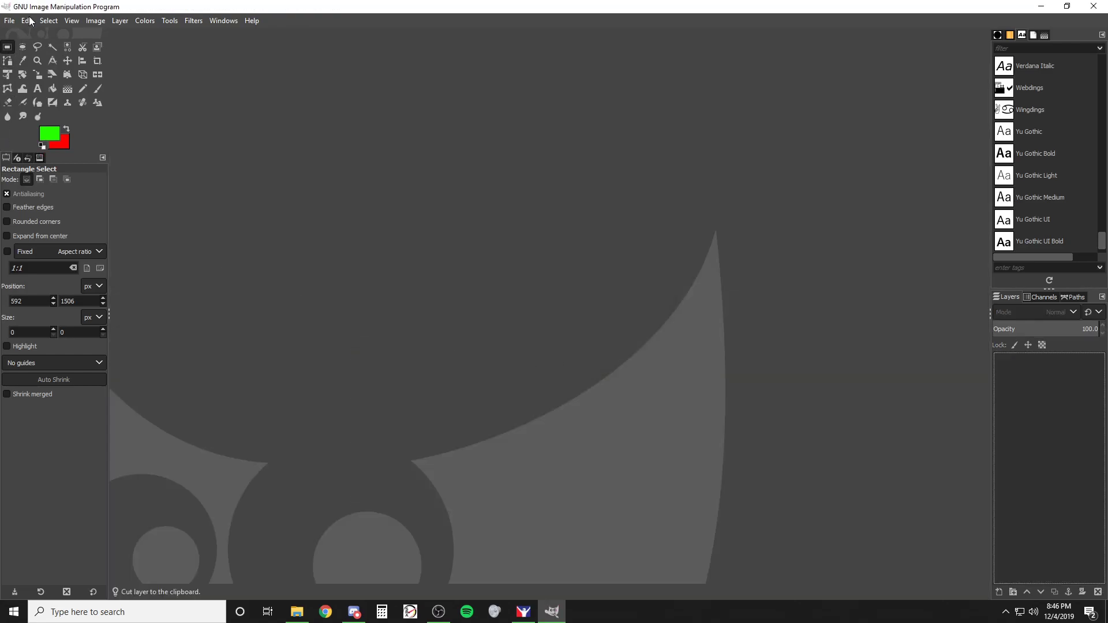
pyautogui.click(9, 20)
pyautogui.click(28, 63)
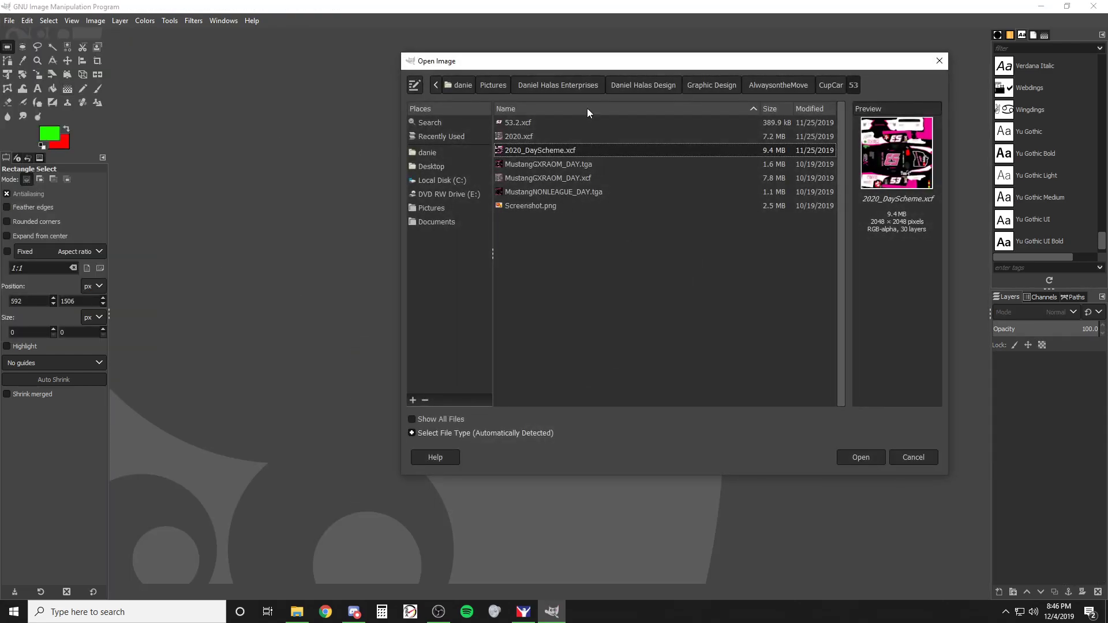
pyautogui.click(766, 89)
pyautogui.click(531, 266)
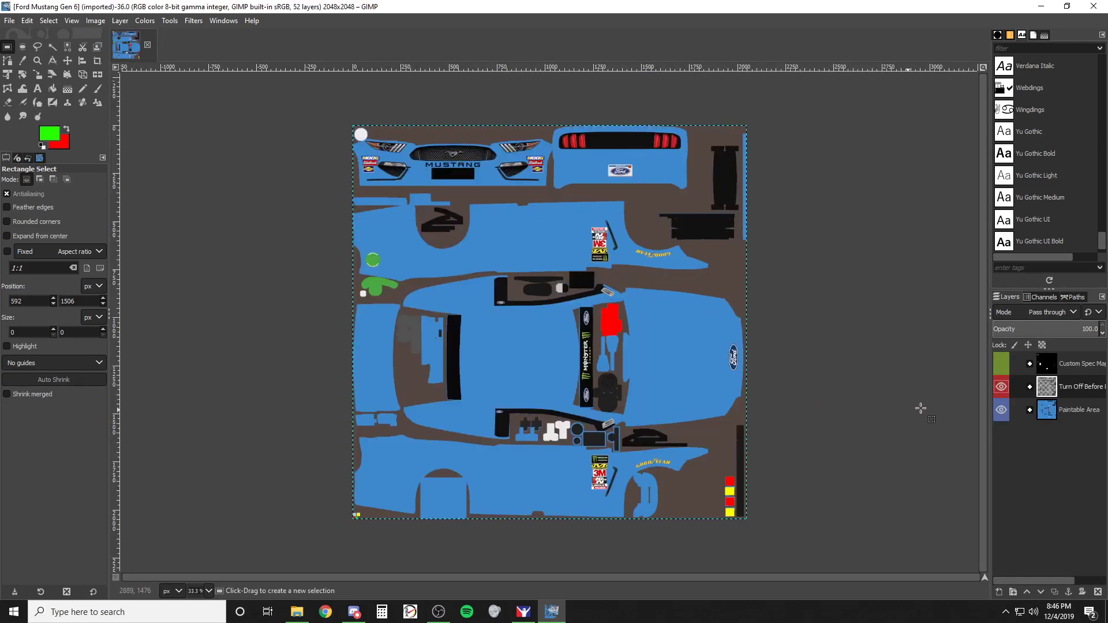
# - Delete the Car Patterns layer inside the Paintable Area group
pyautogui.click(1029, 410)
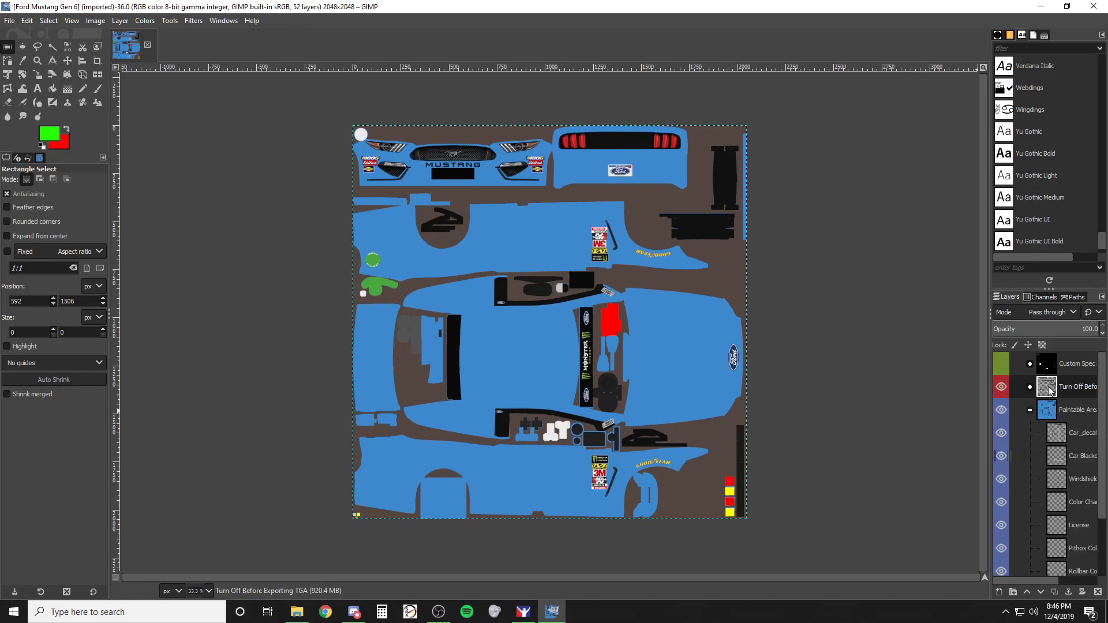
pyautogui.scroll(-2, 1094, 462)
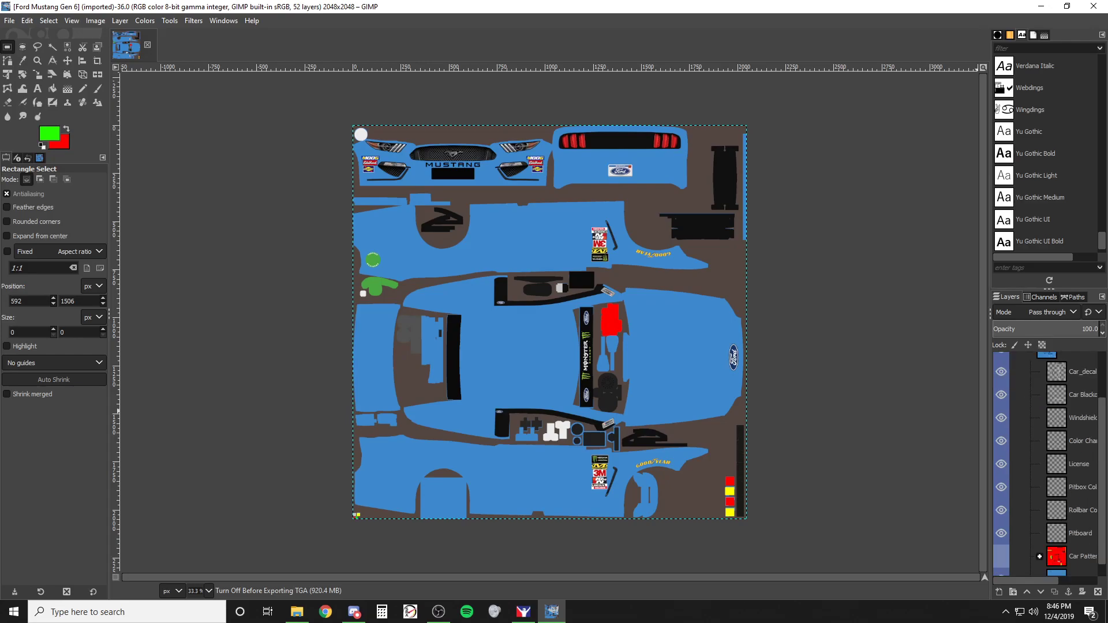
pyautogui.rightClick(1056, 558)
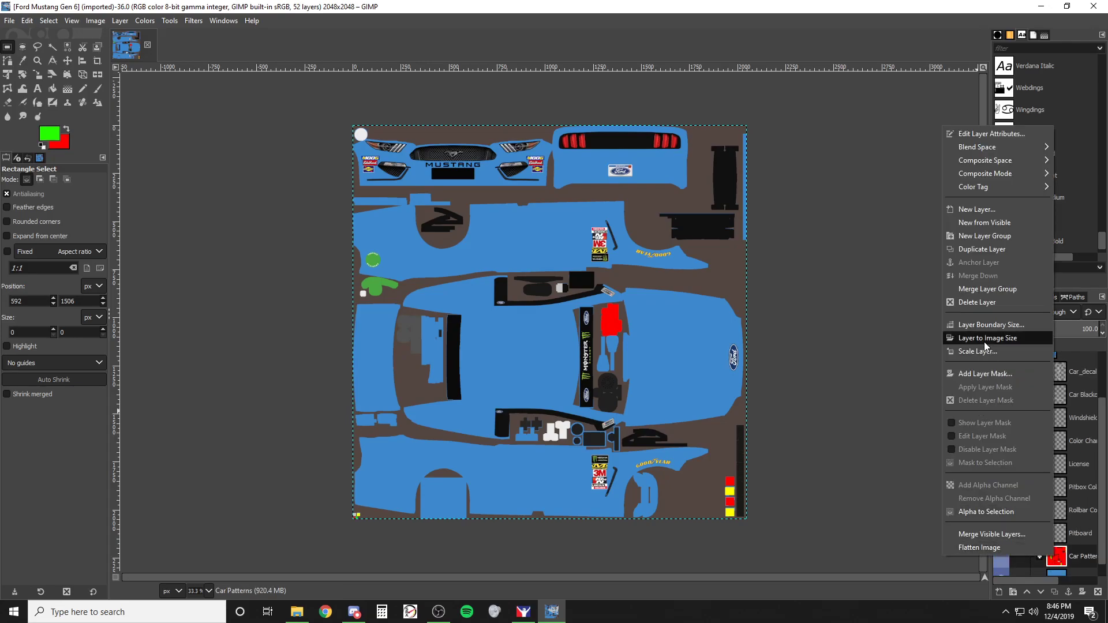
pyautogui.click(984, 303)
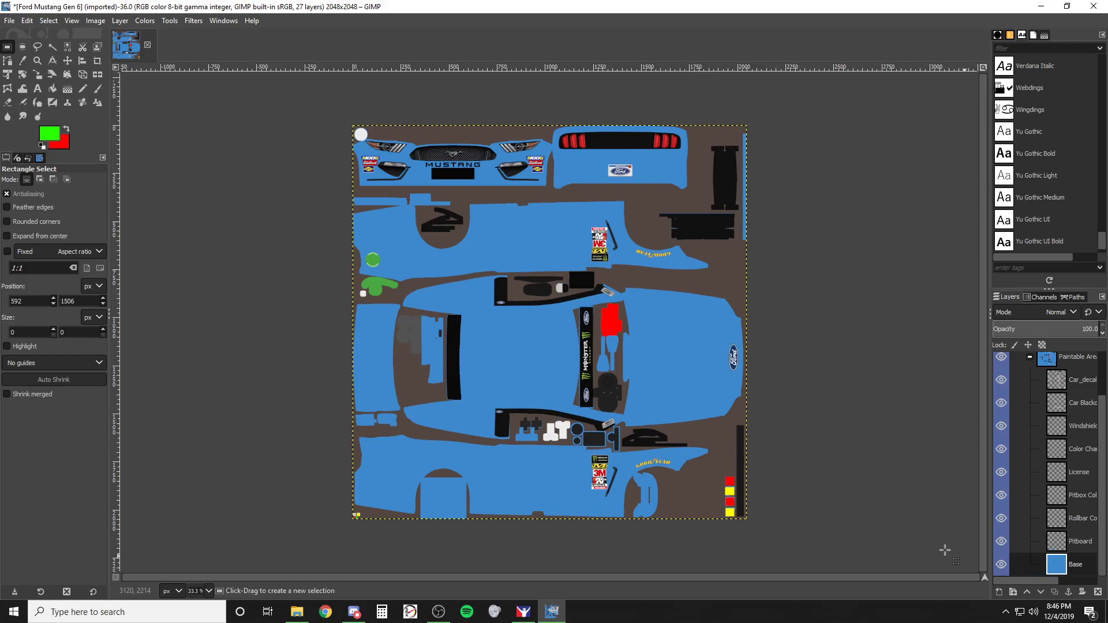
# - Paste the cut base paint and move it into alignment with the car layout
pyautogui.click(30, 21)
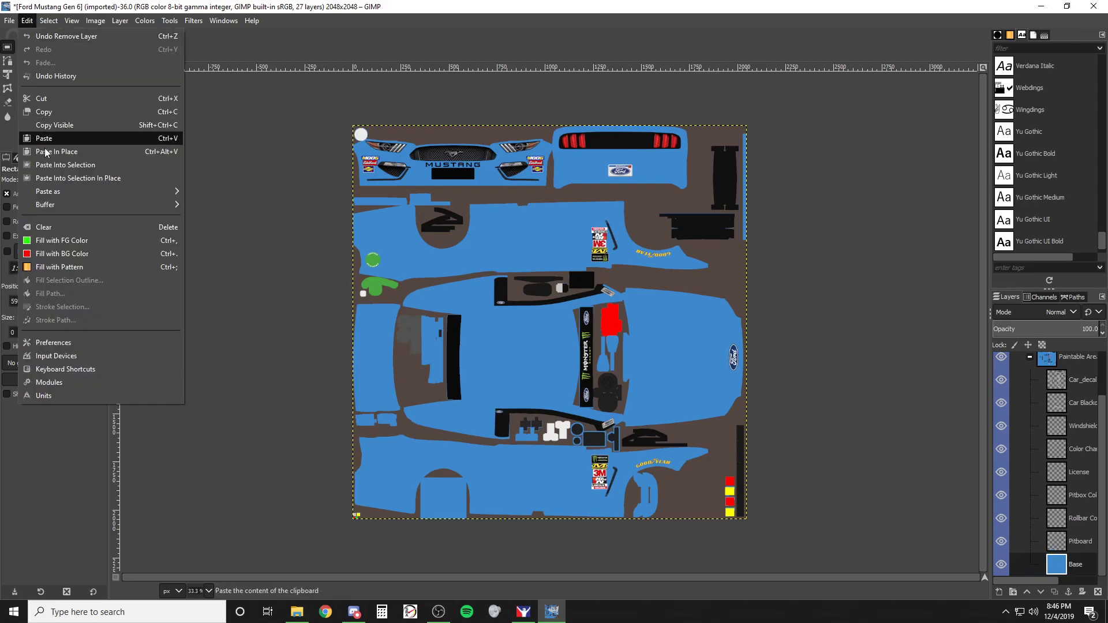
pyautogui.click(44, 138)
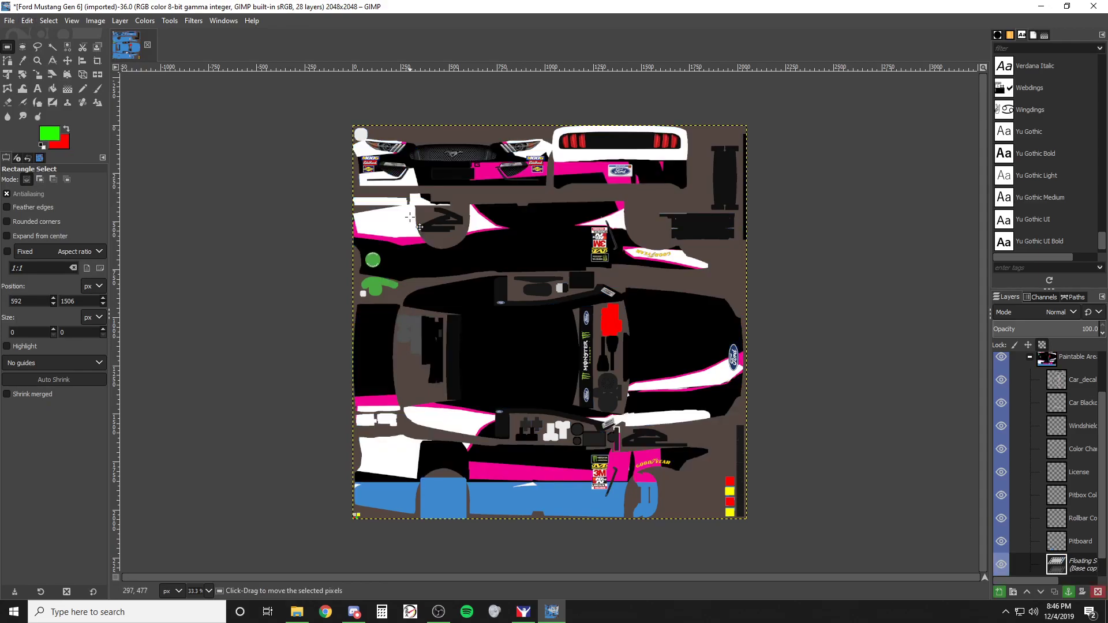
pyautogui.press('m')
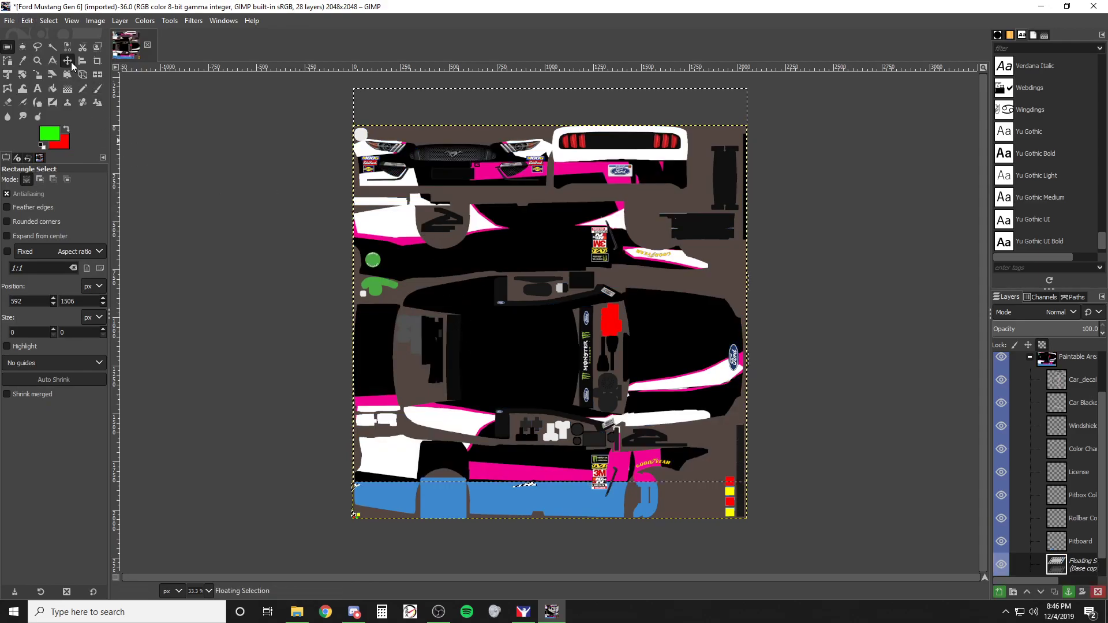
pyautogui.moveTo(505, 347); pyautogui.dragTo(504, 384)
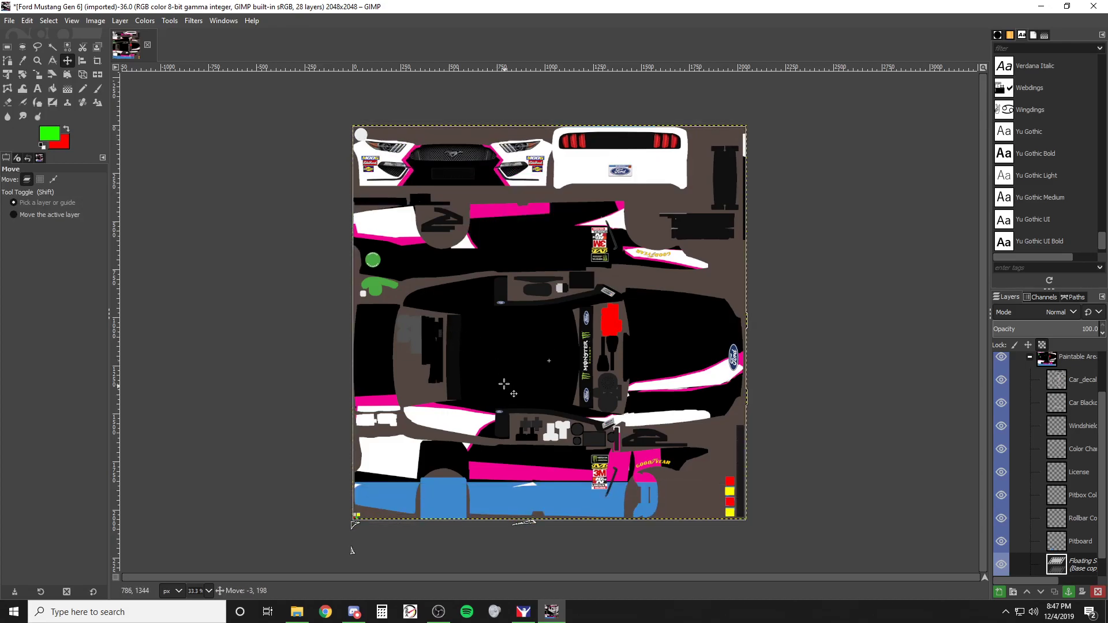
pyautogui.moveTo(504, 384); pyautogui.dragTo(499, 388)
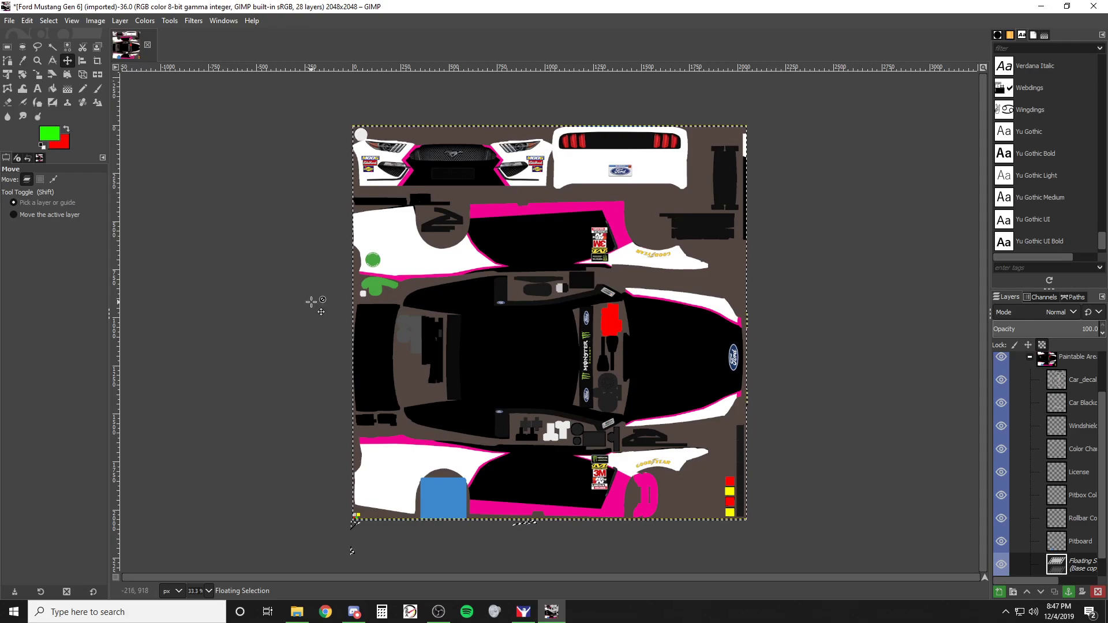
# - Anchor the pasted base paint and browse the export dialog to Documents > iRacing > paint
pyautogui.click(8, 47)
pyautogui.click(192, 170)
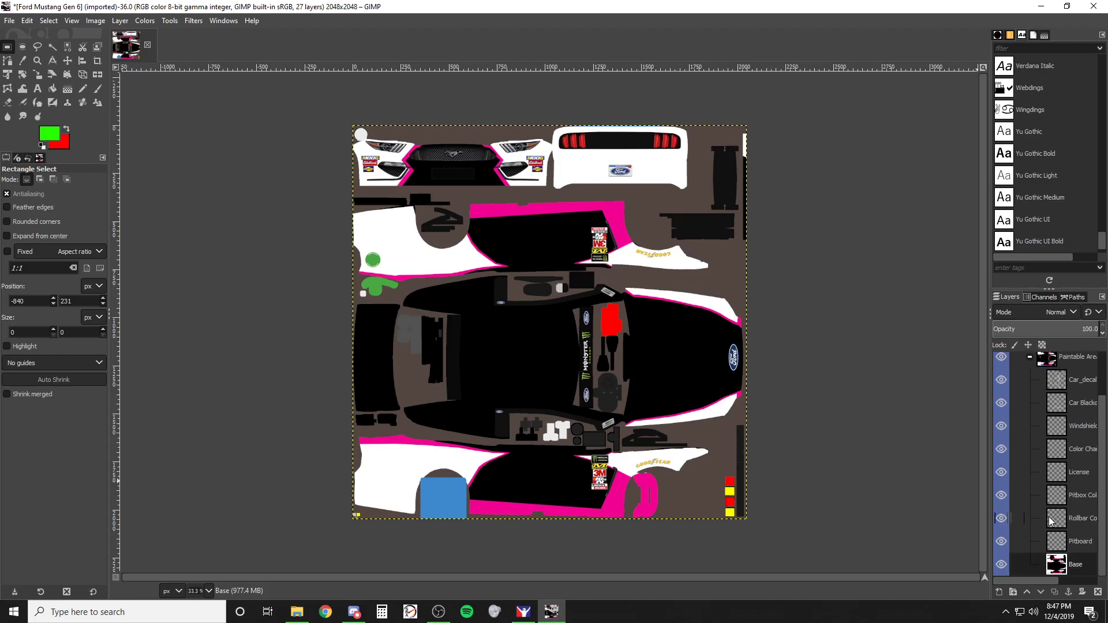
pyautogui.click(7, 21)
pyautogui.click(34, 200)
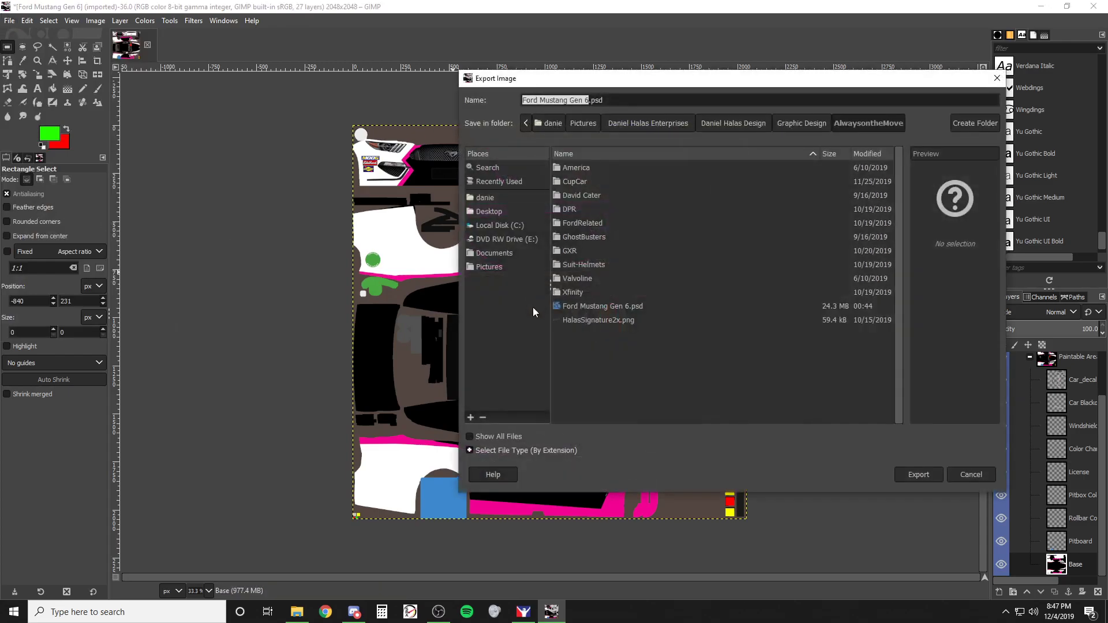
pyautogui.click(495, 253)
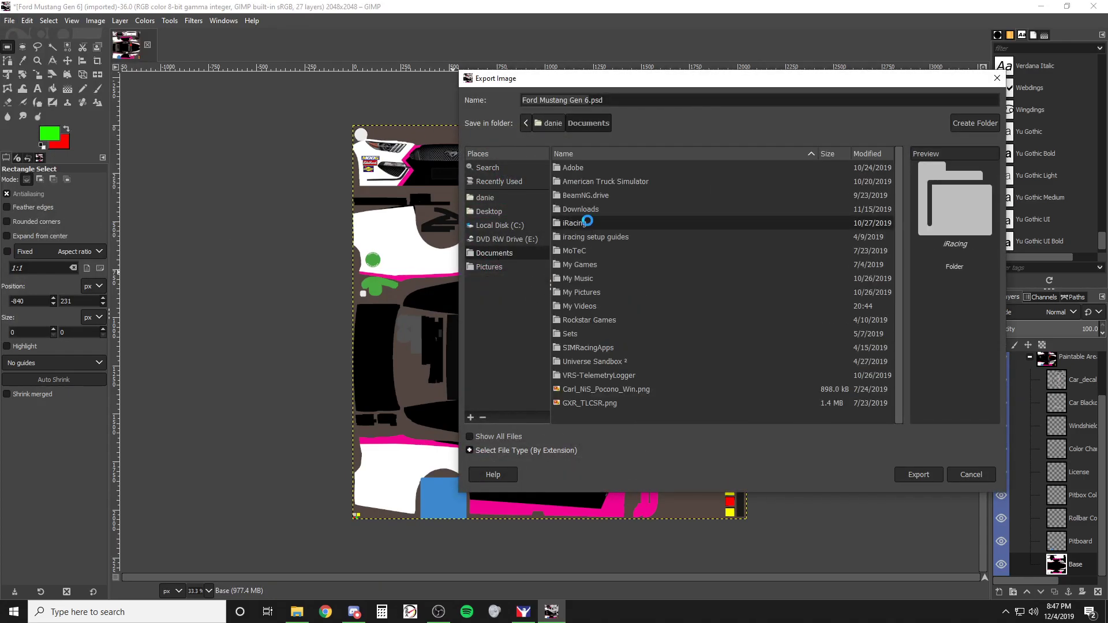
pyautogui.doubleClick(587, 222)
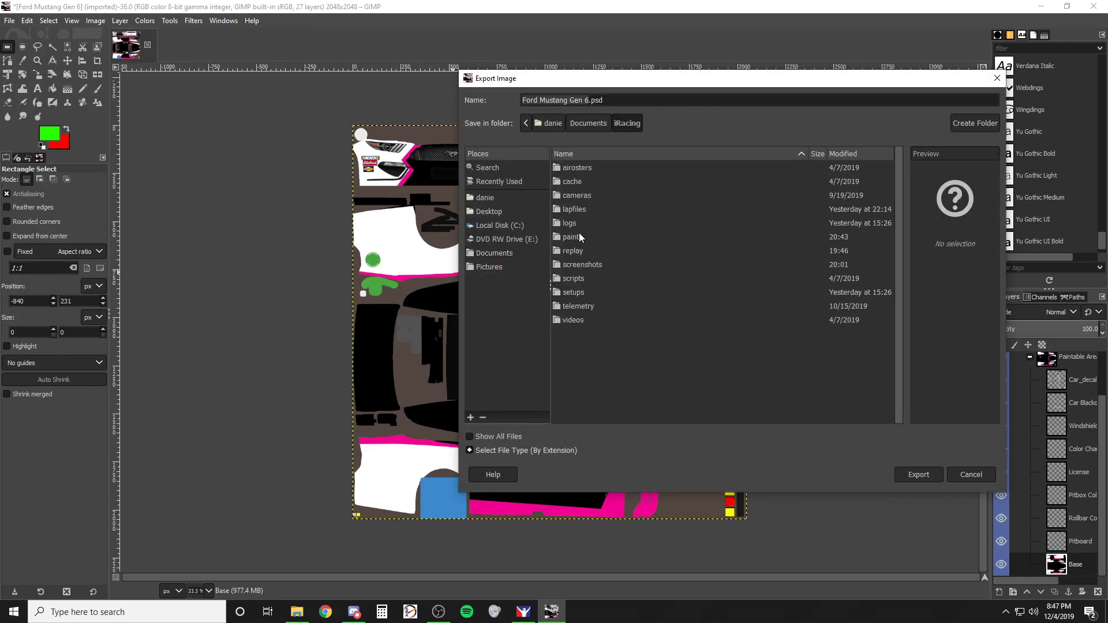
pyautogui.doubleClick(581, 239)
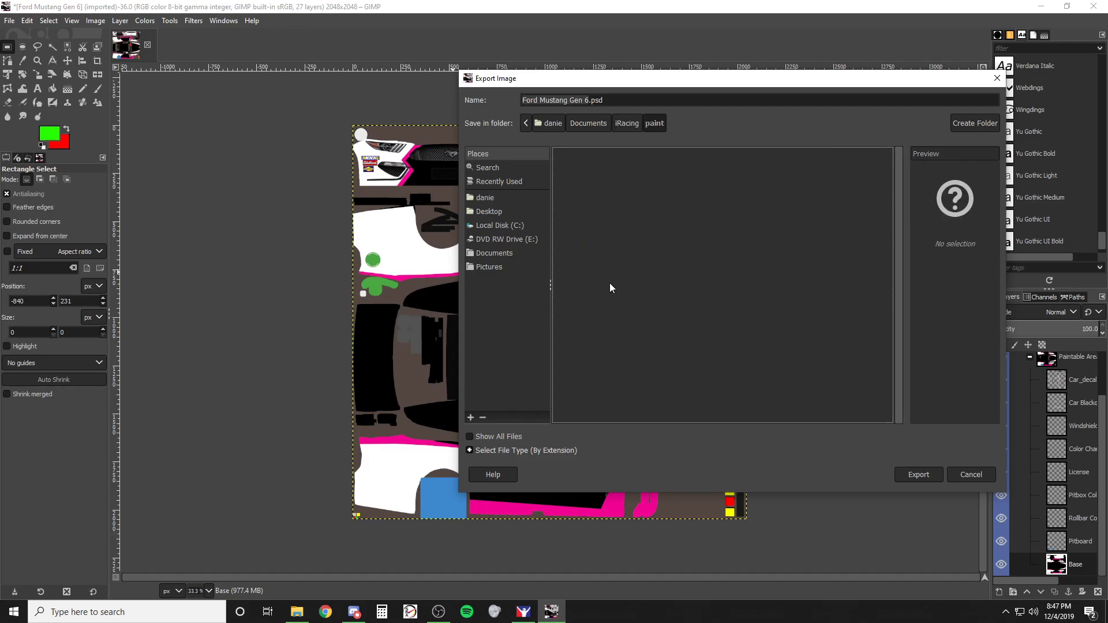
# - Export over car_num_267070.tga in the stockcars fordmustang2019 folder, replacing the existing file
pyautogui.scroll(-7, 608, 288)
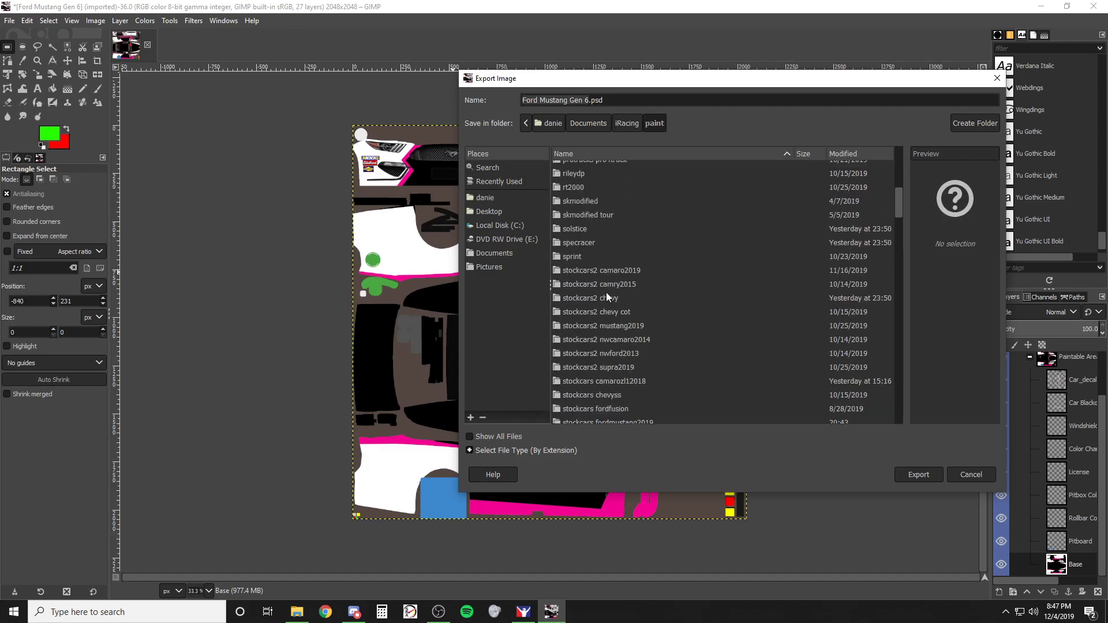
pyautogui.doubleClick(614, 390)
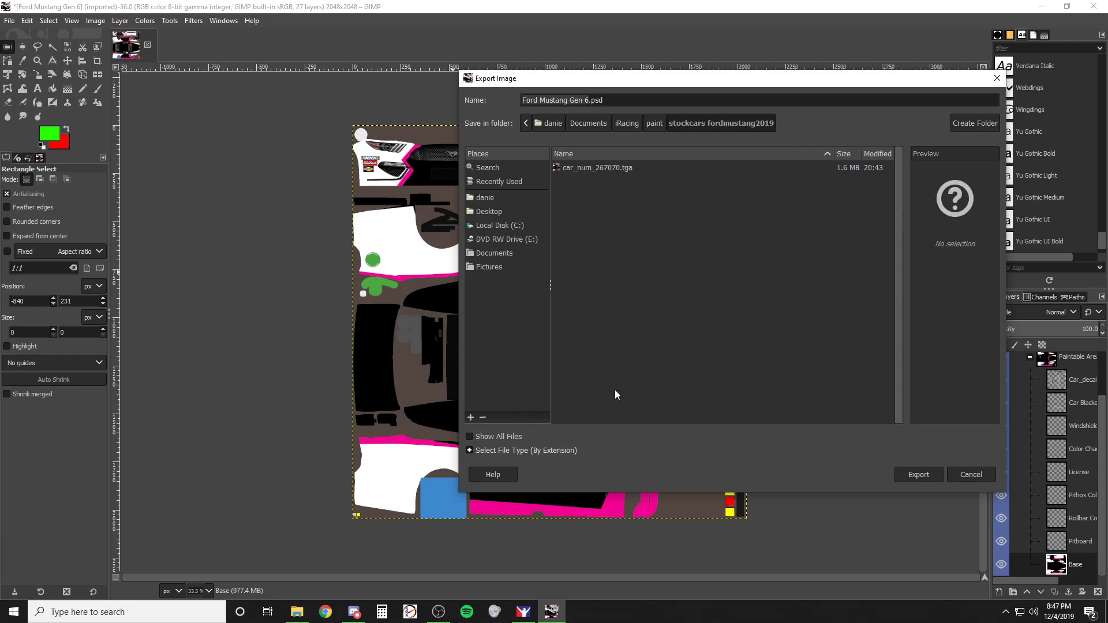
pyautogui.click(585, 168)
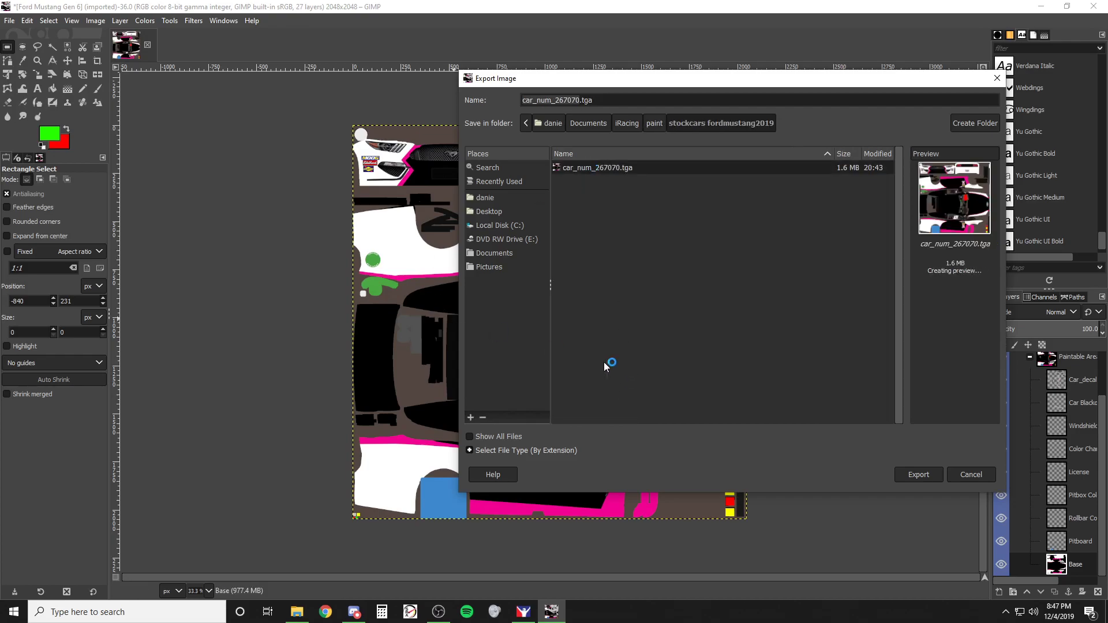
pyautogui.click(912, 476)
pyautogui.click(768, 340)
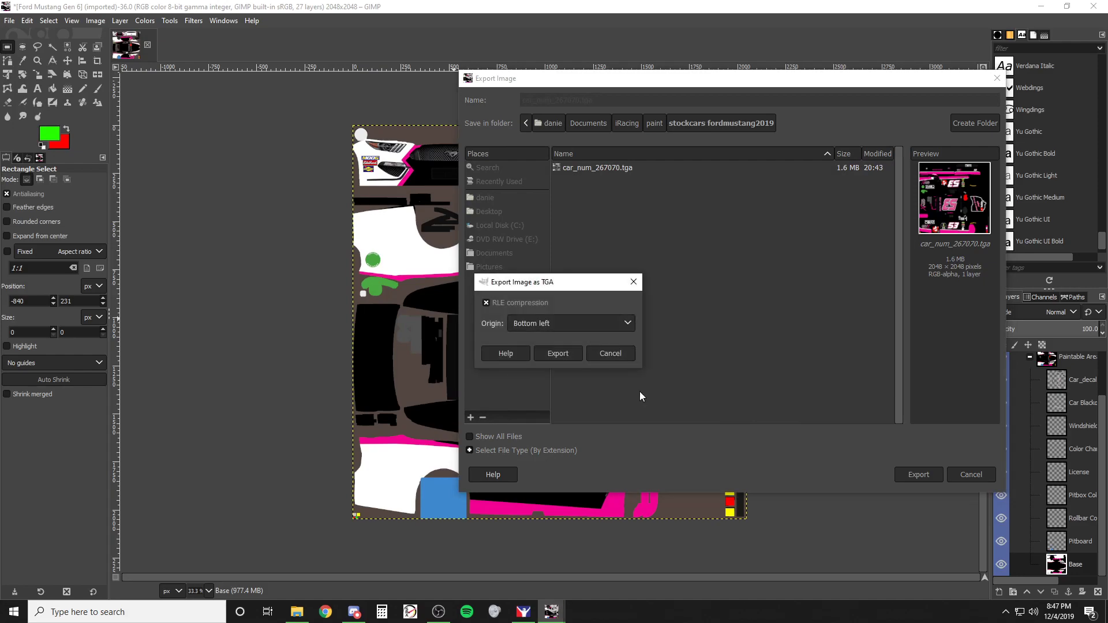
pyautogui.click(565, 351)
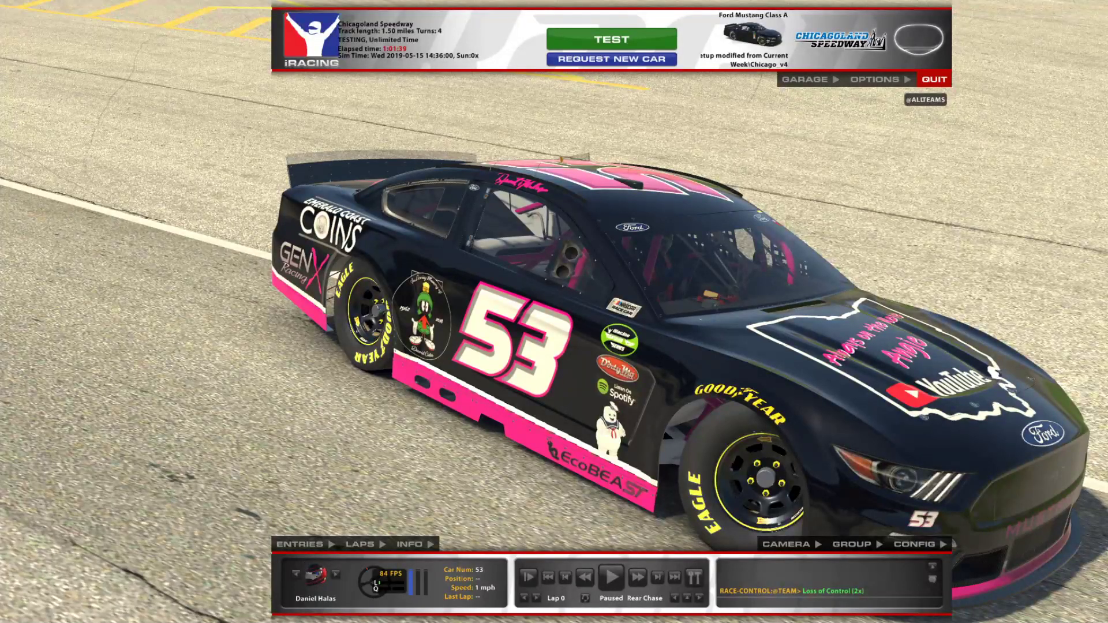
# - Reload paints in iRacing with Ctrl+R to view the pink, black and white livery, then return to GIMP
pyautogui.hotkey('ctrl', 'r')
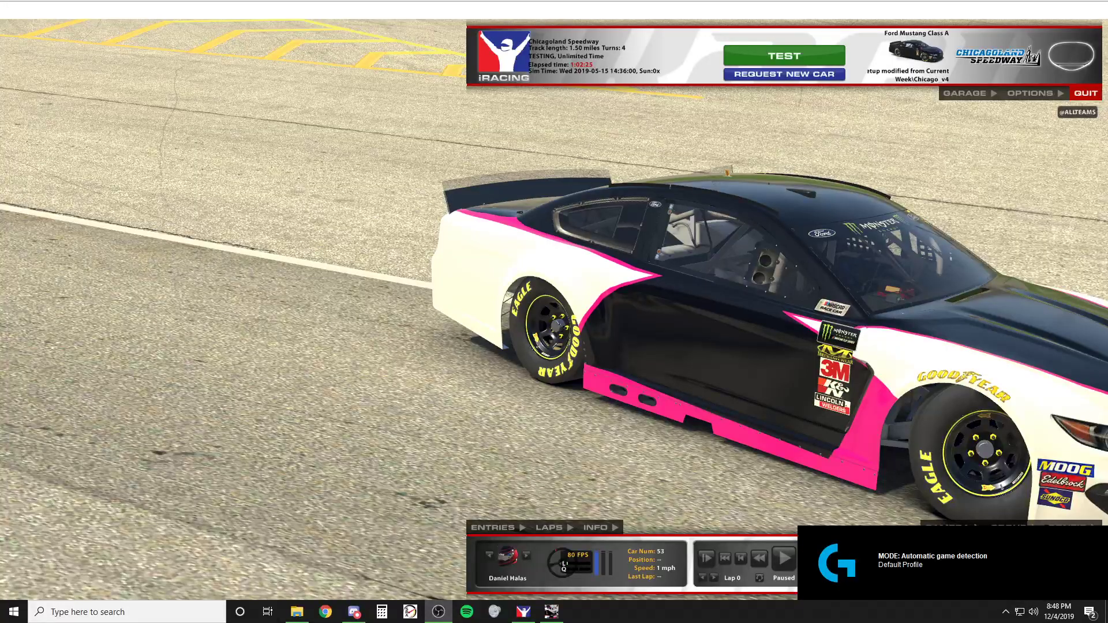
pyautogui.hotkey('alt', 'Tab')
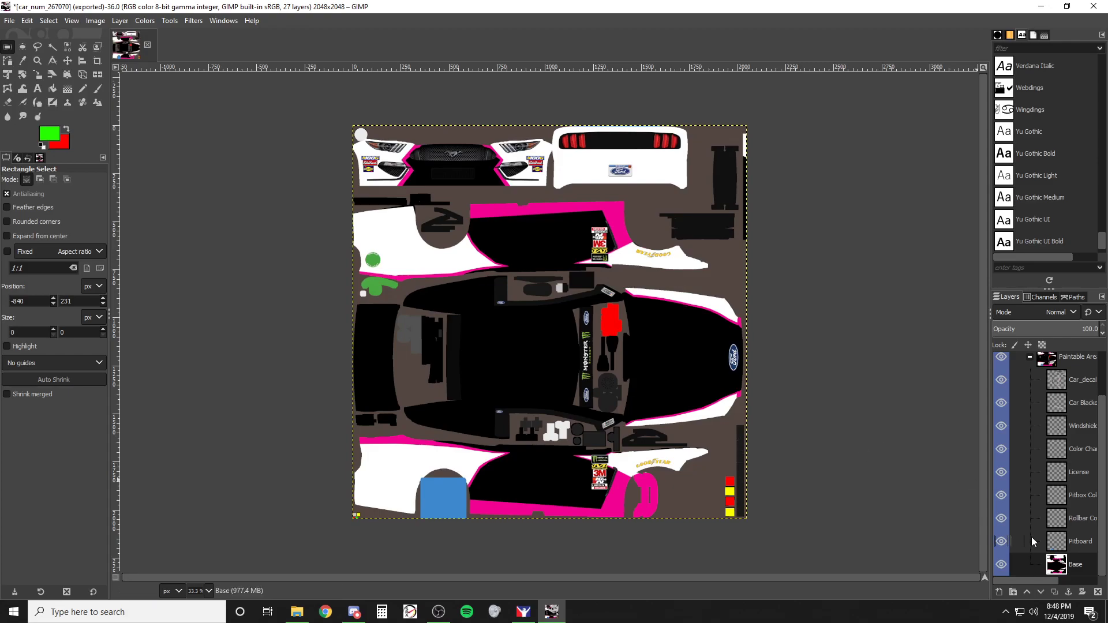
# - Make the Custom Spec group visible and expand its Red Channel, Green Channel and rgh groups
pyautogui.scroll(2, 1032, 530)
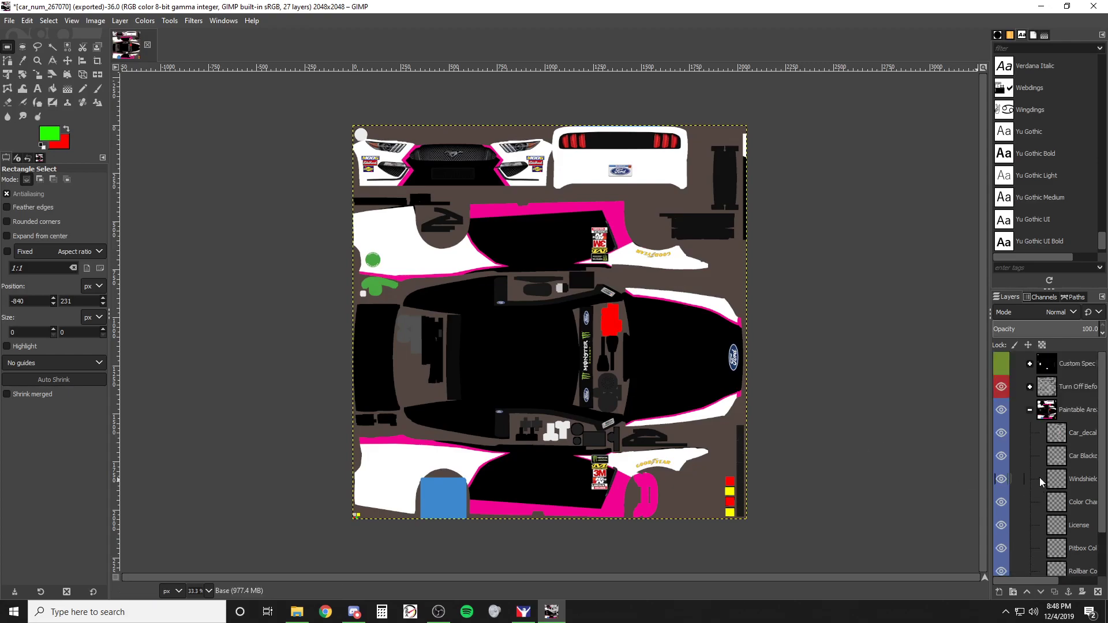
pyautogui.click(1001, 364)
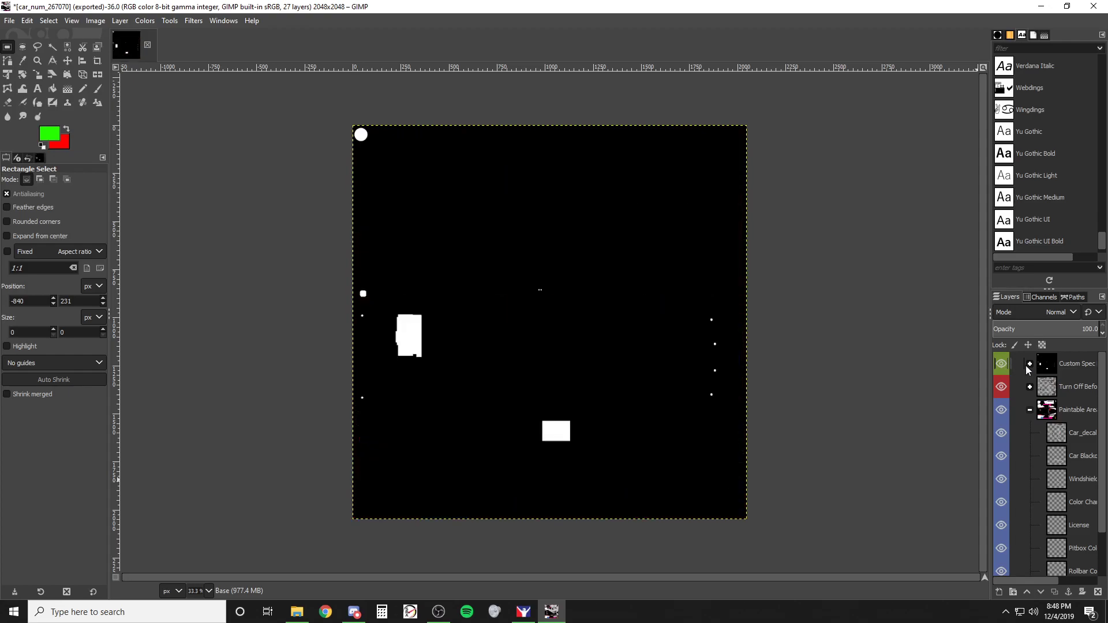
pyautogui.click(1029, 364)
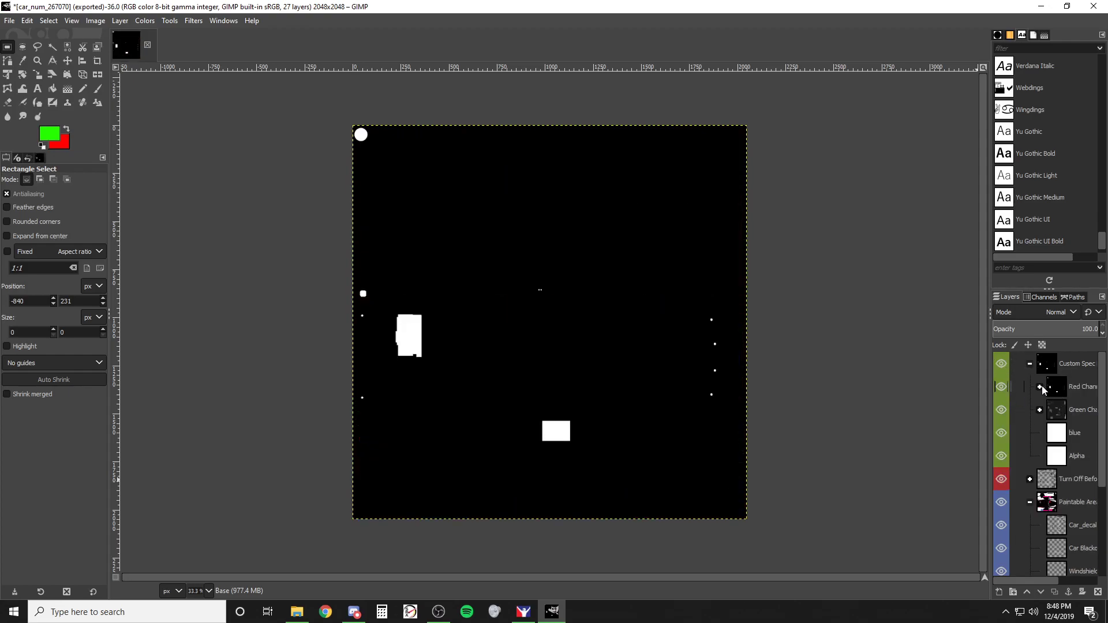
pyautogui.click(1040, 387)
pyautogui.click(1039, 456)
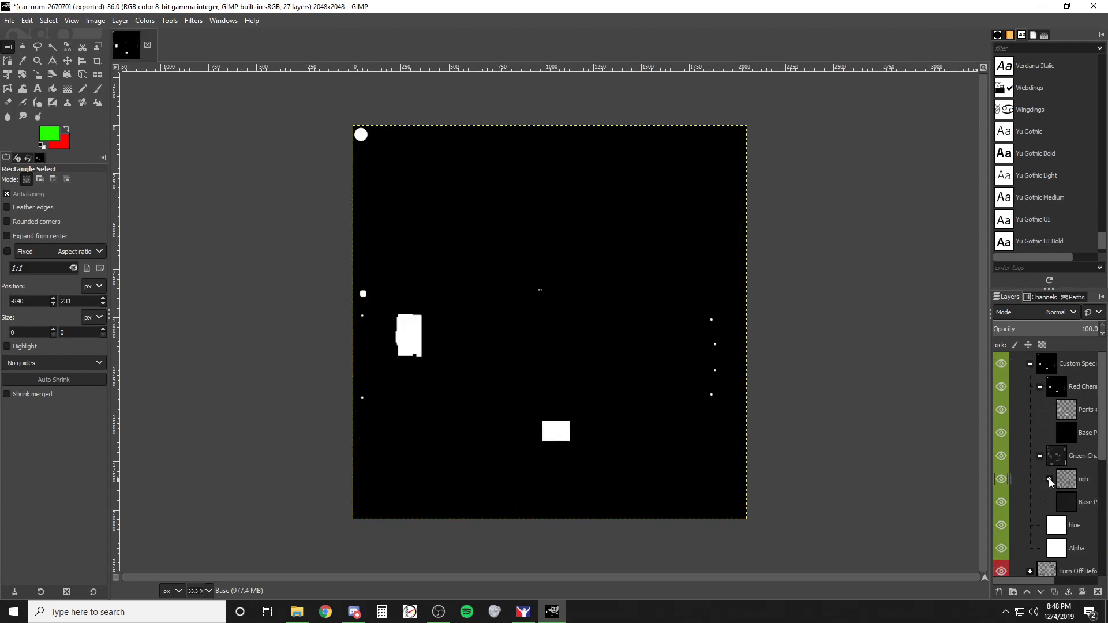
pyautogui.click(1049, 479)
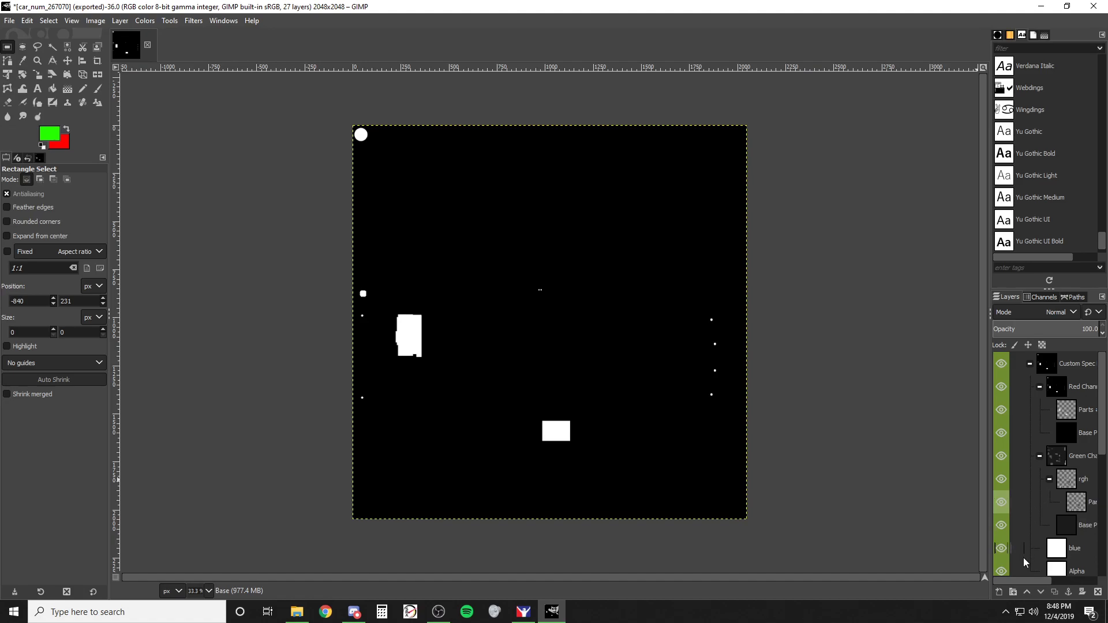
pyautogui.moveTo(1022, 581); pyautogui.dragTo(1044, 581)
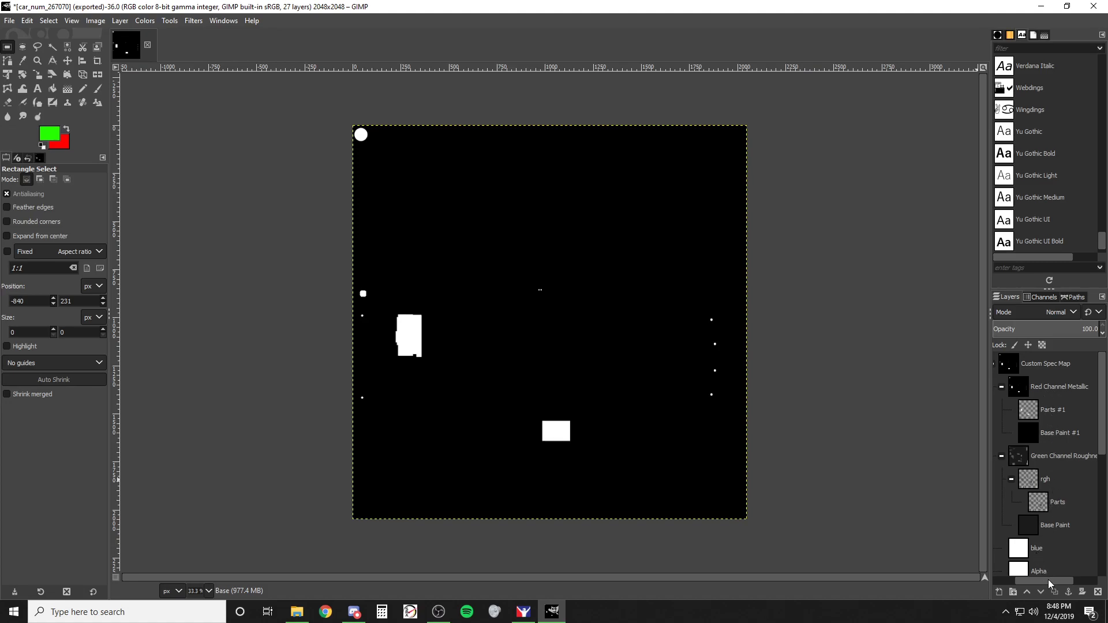
pyautogui.moveTo(1050, 582); pyautogui.dragTo(1013, 583)
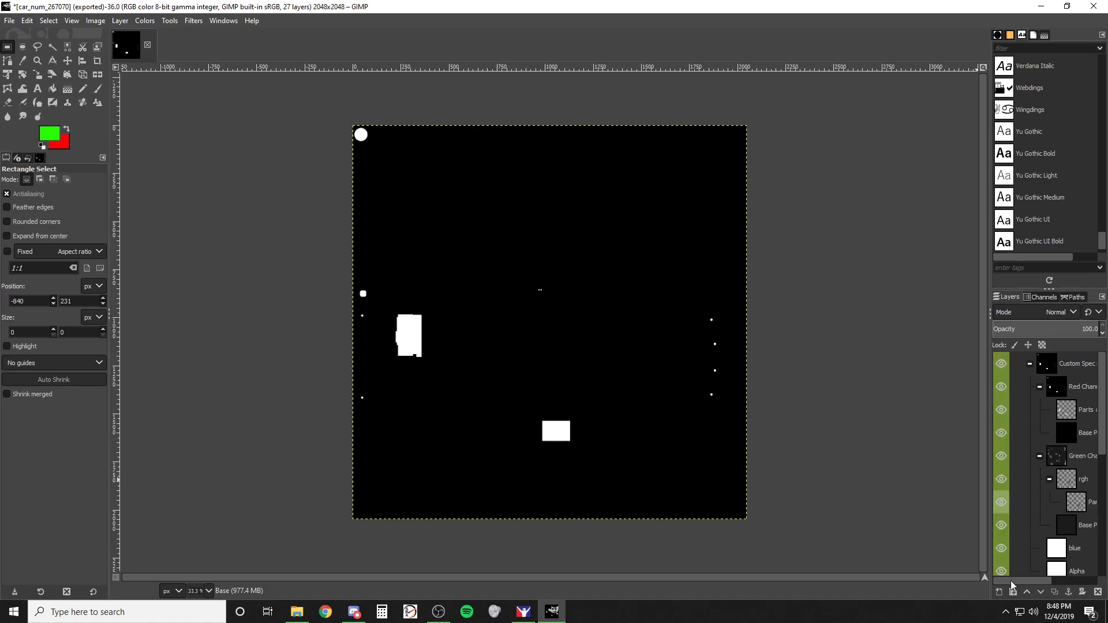
# - Hide both Parts layers, the Alpha layer and the whole Green Channel group
pyautogui.click(1002, 411)
pyautogui.click(1001, 501)
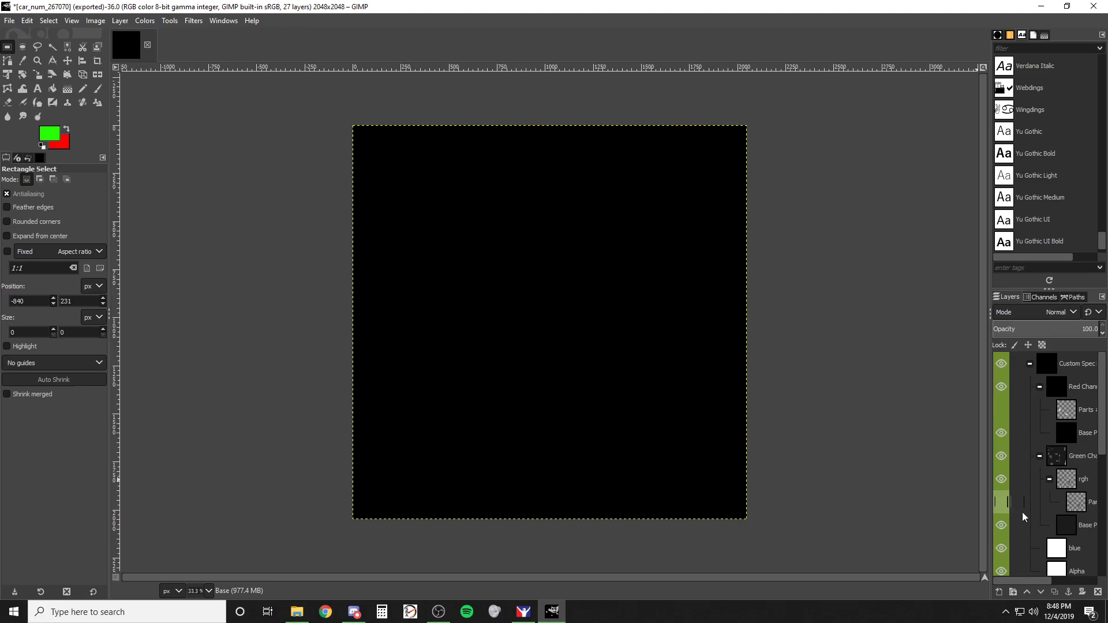
pyautogui.scroll(-1, 1029, 507)
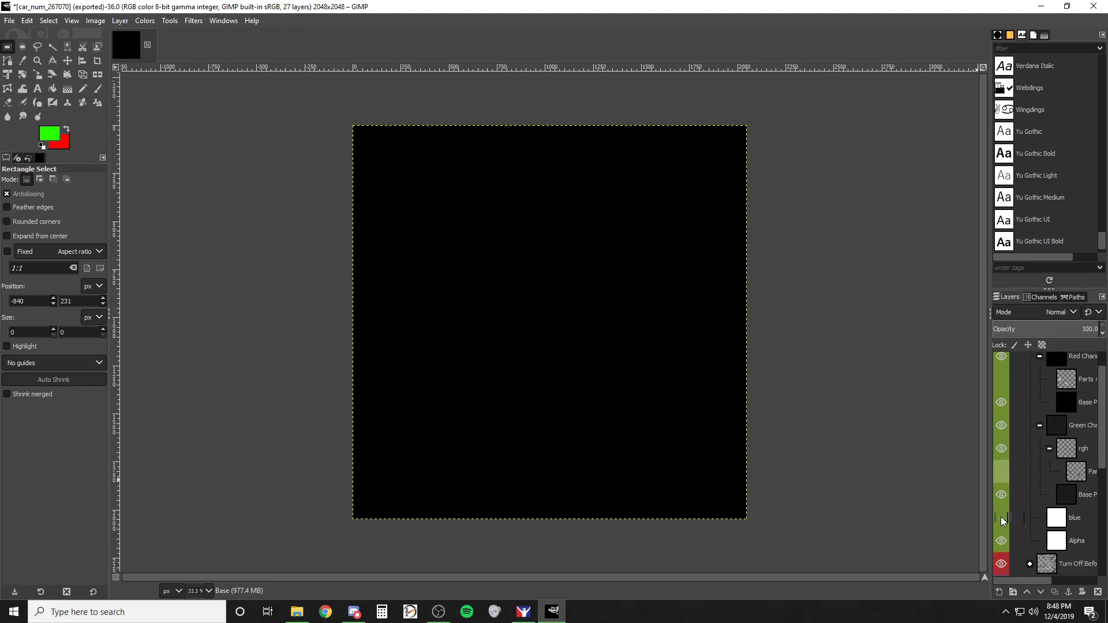
pyautogui.click(1002, 541)
pyautogui.scroll(1, 1059, 521)
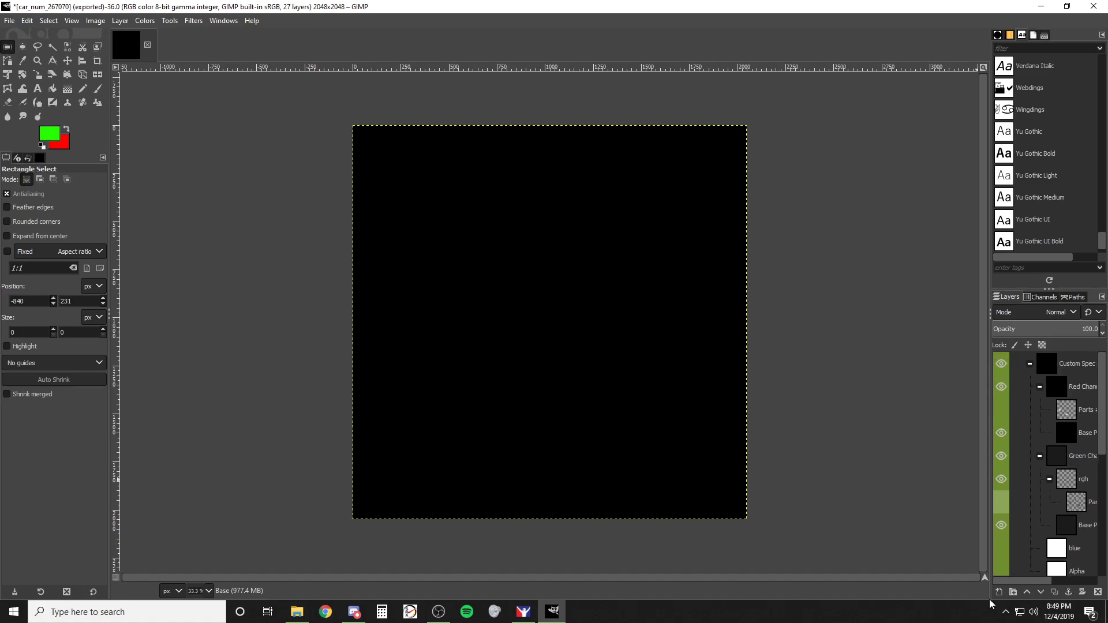
pyautogui.moveTo(1015, 583); pyautogui.dragTo(1033, 586)
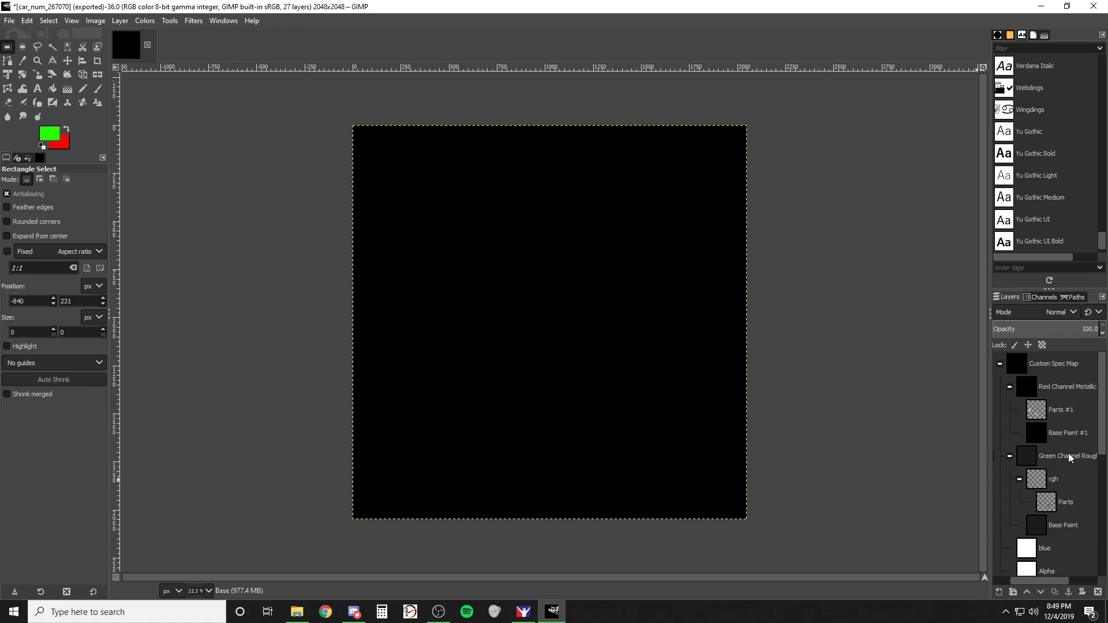
pyautogui.hscroll(-3, 1033, 461)
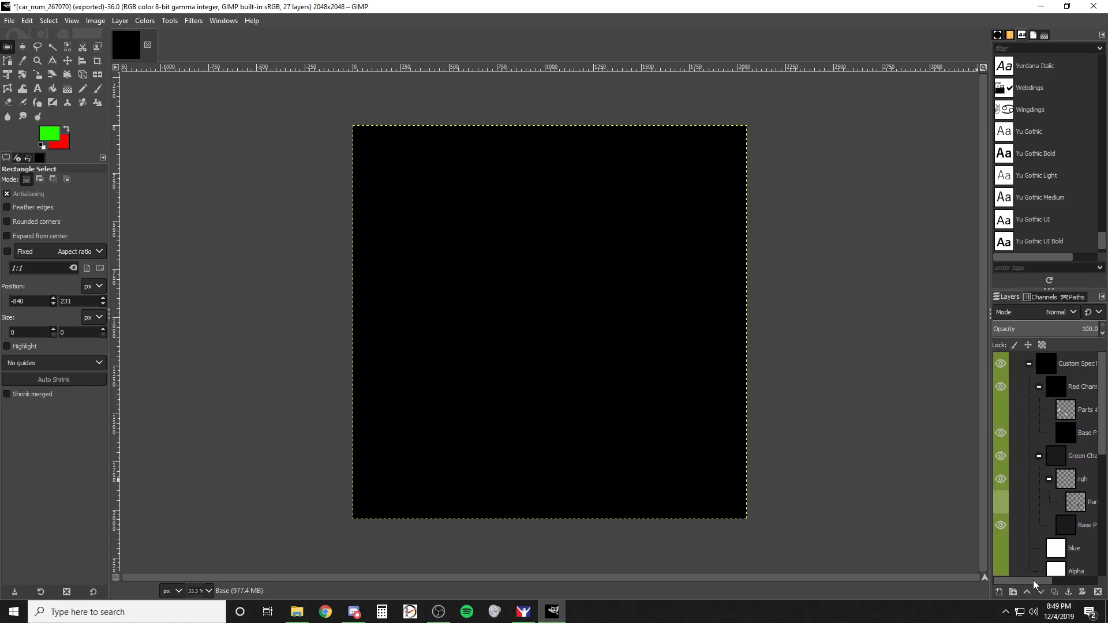
pyautogui.click(1001, 457)
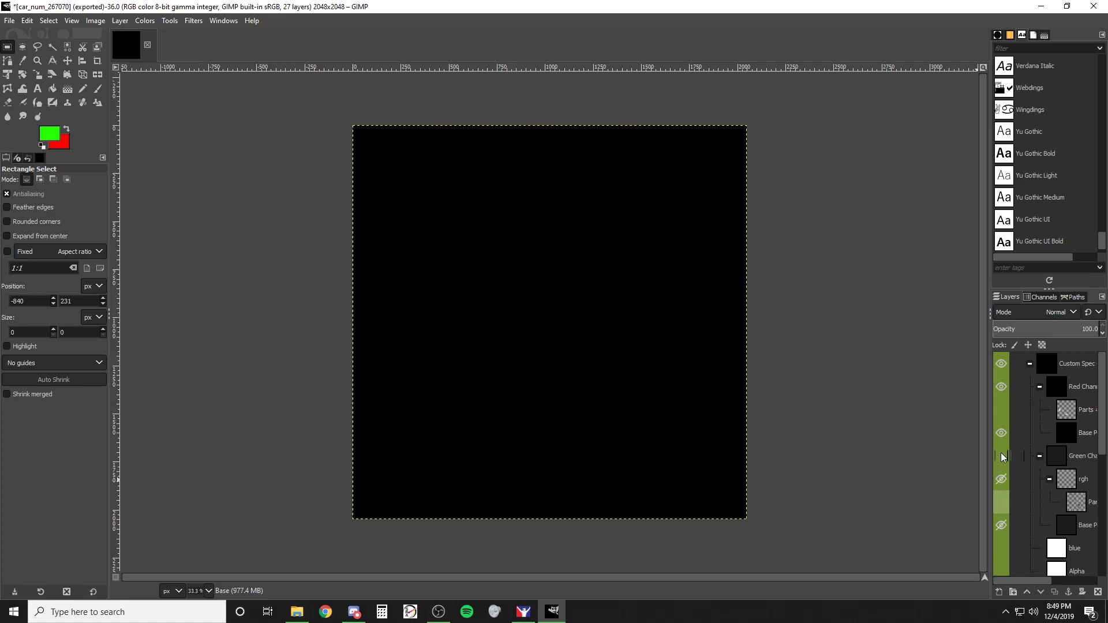
# - Bucket-fill the Red Channel's Base Paint #1 layer with pure red foreground colour
pyautogui.click(1075, 438)
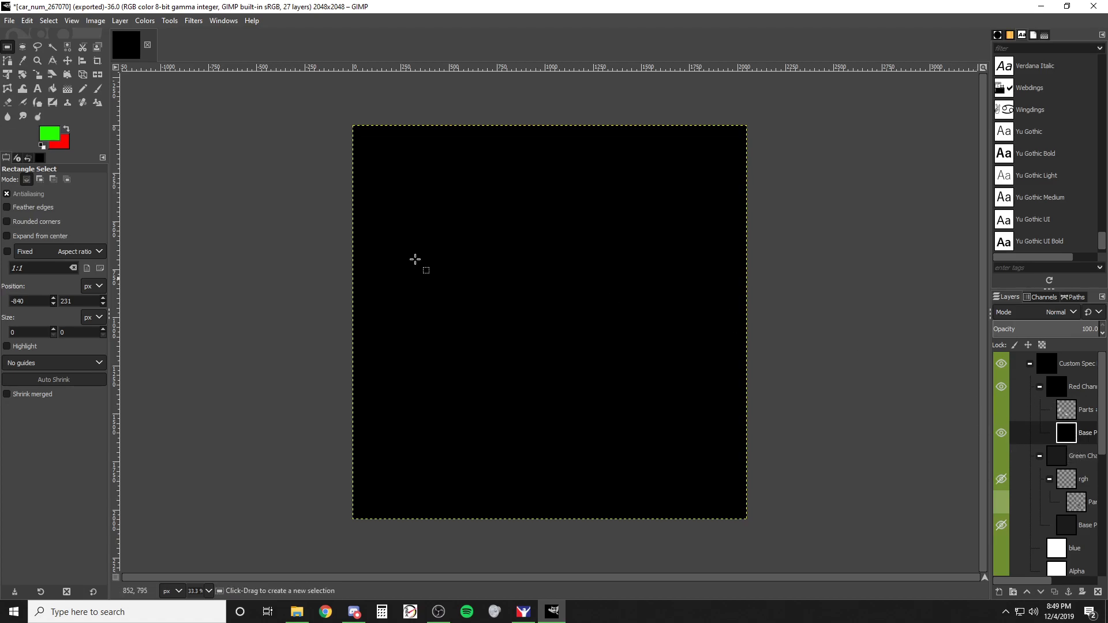
pyautogui.click(68, 134)
pyautogui.click(49, 133)
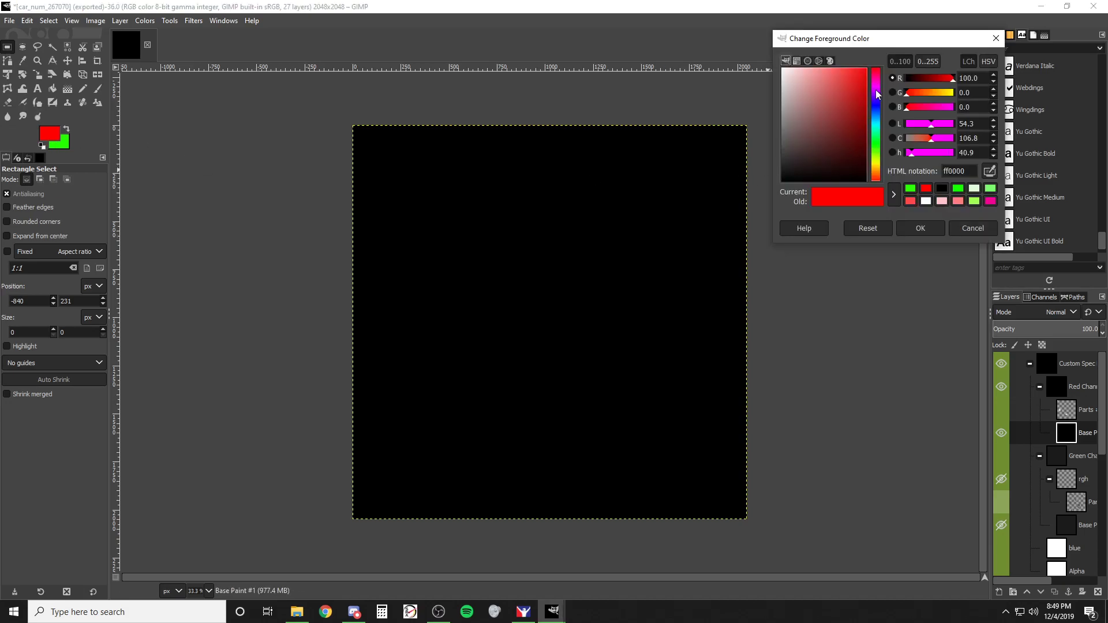
pyautogui.moveTo(878, 92); pyautogui.dragTo(878, 70)
pyautogui.moveTo(848, 105); pyautogui.dragTo(869, 66)
pyautogui.click(917, 227)
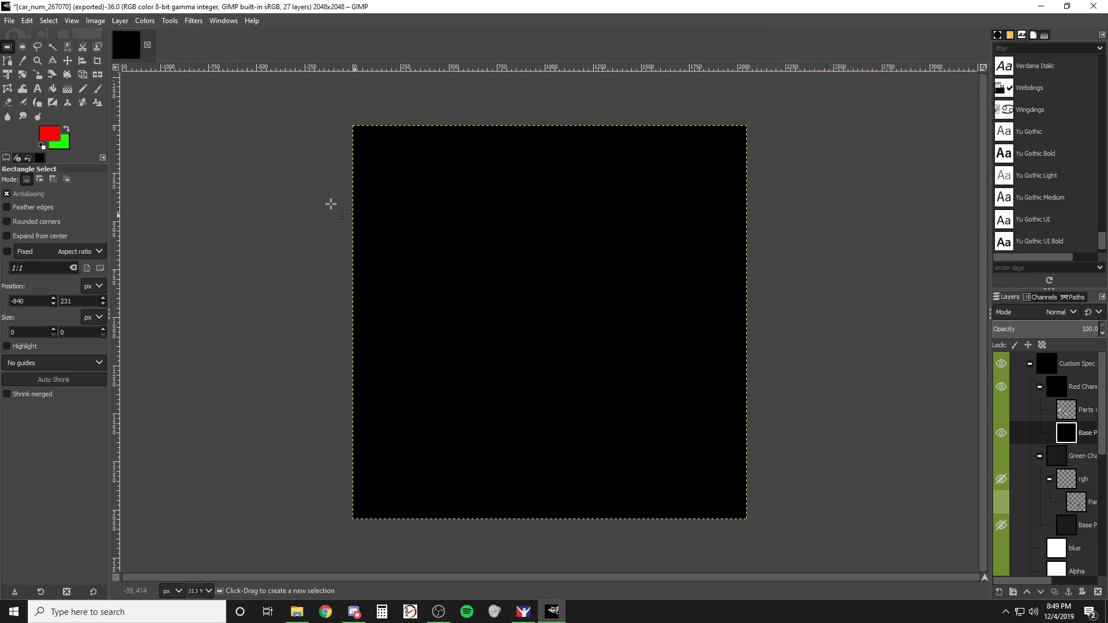
pyautogui.click(53, 88)
pyautogui.click(500, 252)
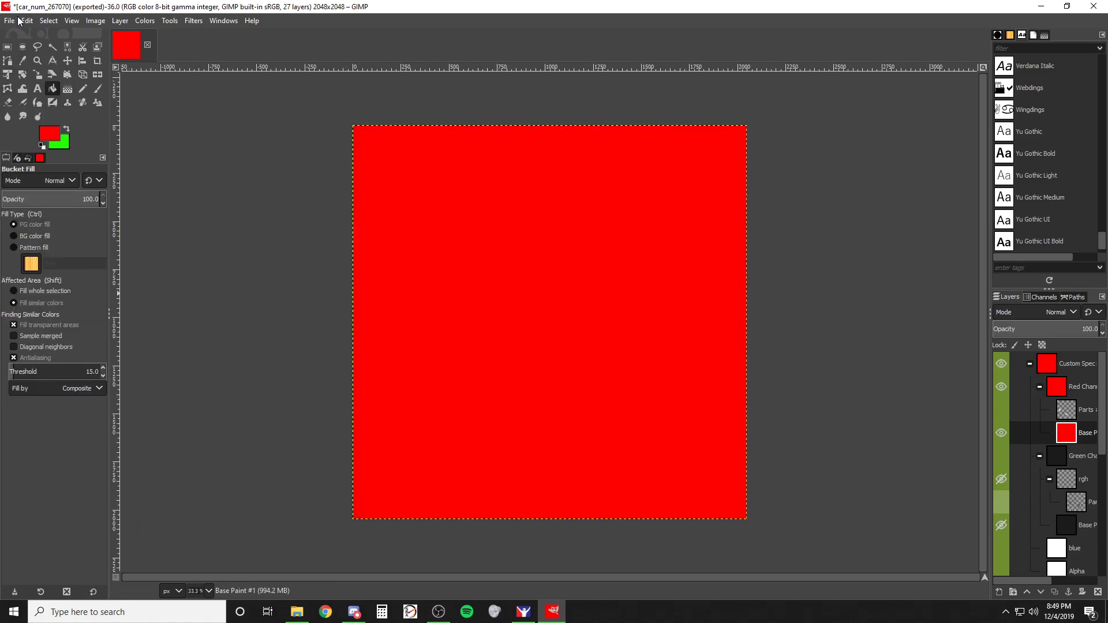
# - Export the red spec map as car_spec_267070.tga, renaming it from car_num
pyautogui.click(10, 21)
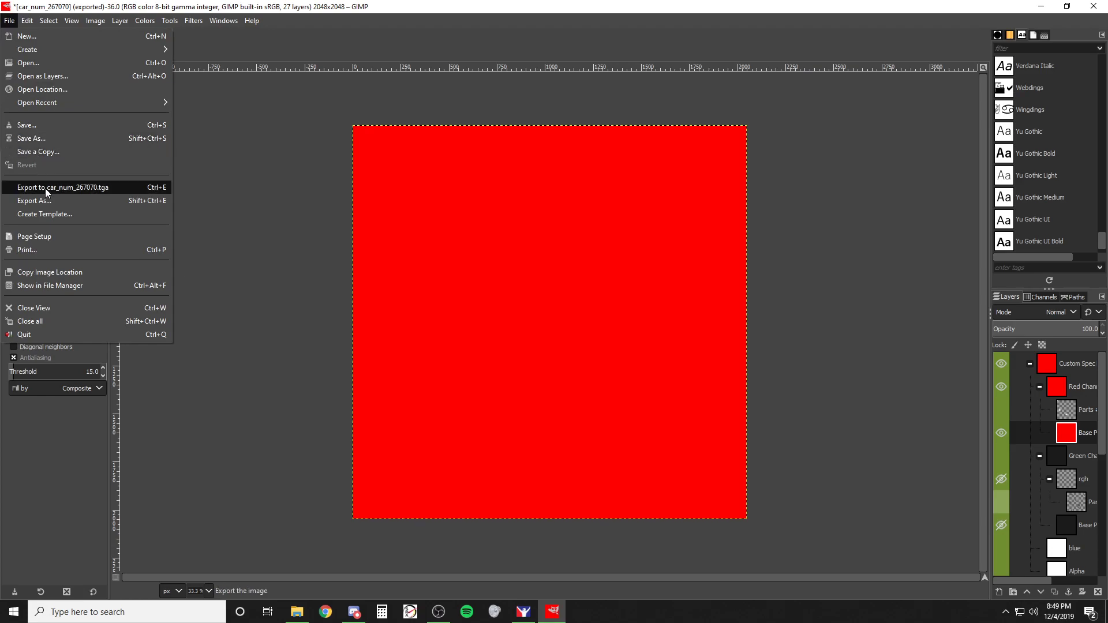
pyautogui.click(35, 200)
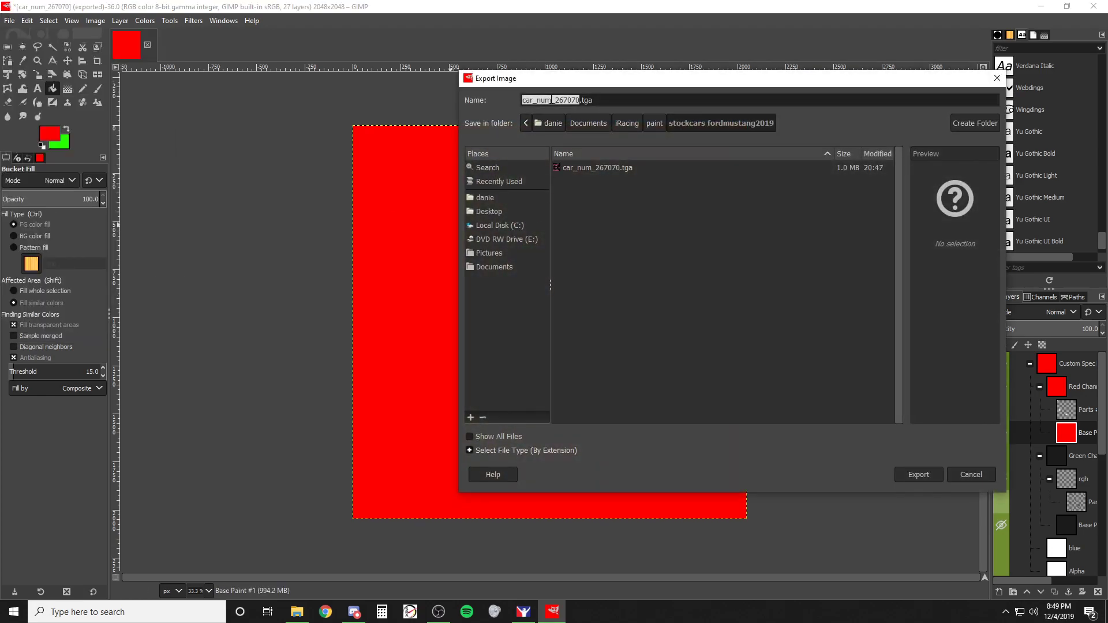
pyautogui.click(550, 100)
pyautogui.press('BackSpace')
pyautogui.press('BackSpace')
pyautogui.press('BackSpace')
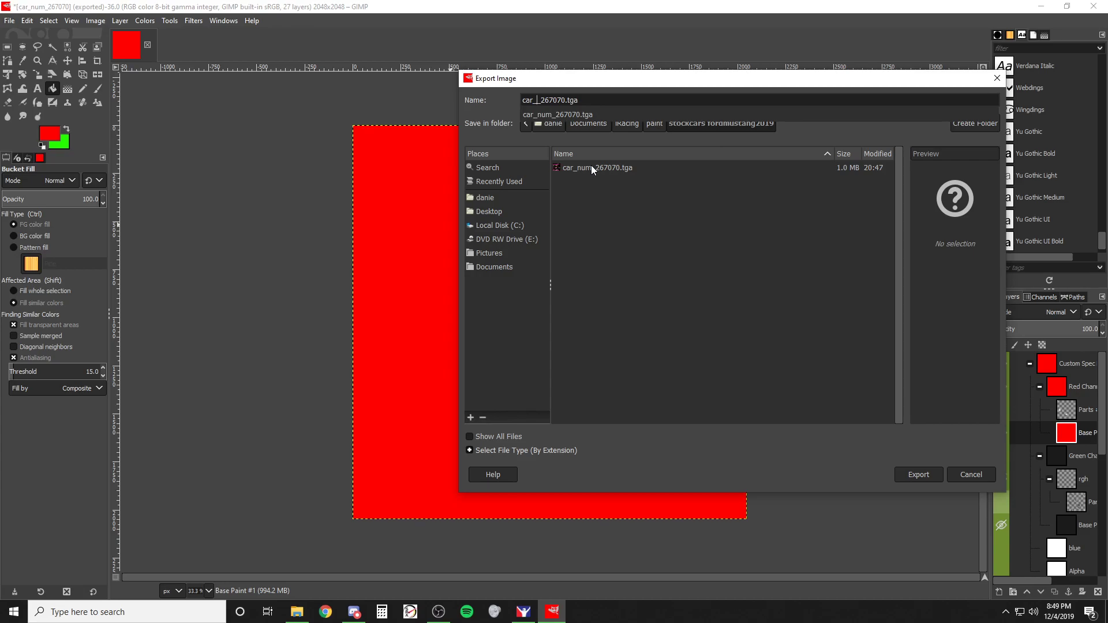
pyautogui.write('spec')
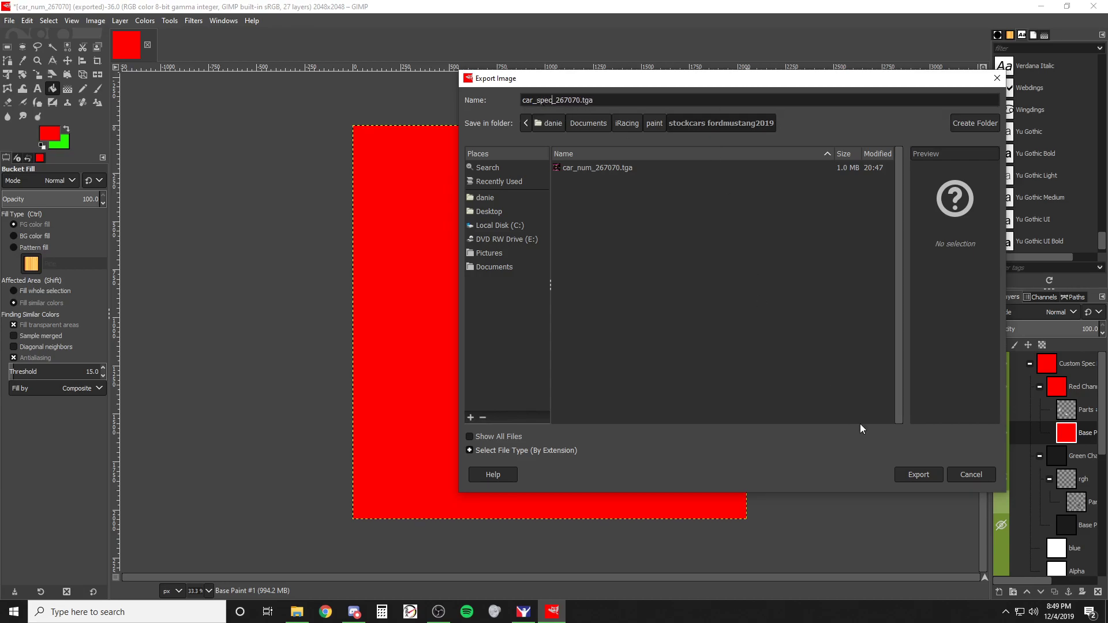
pyautogui.click(911, 476)
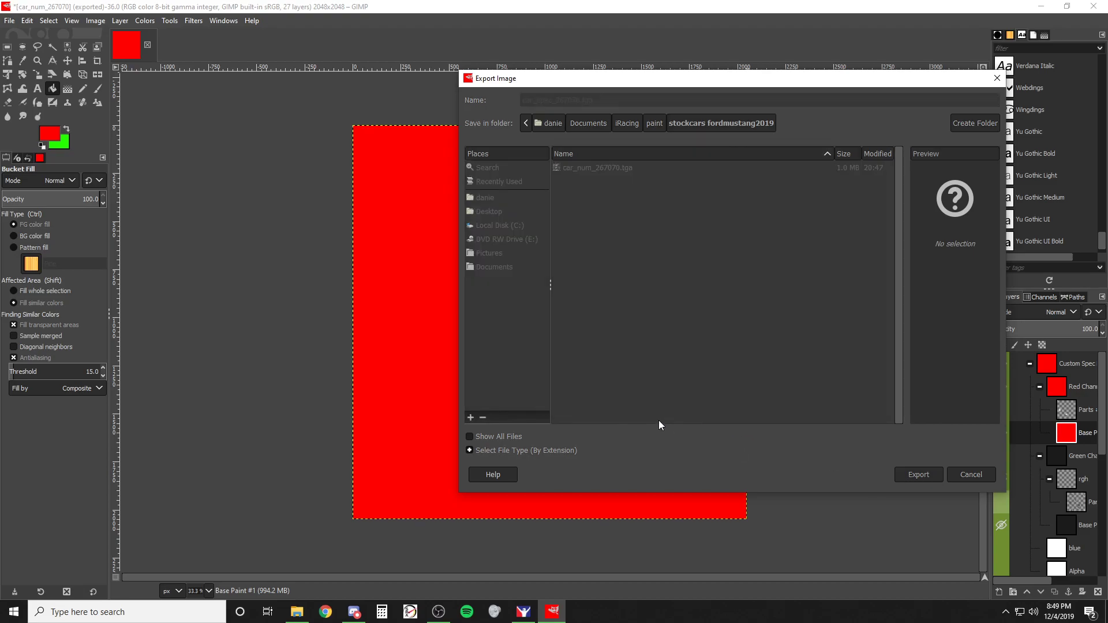
pyautogui.click(558, 353)
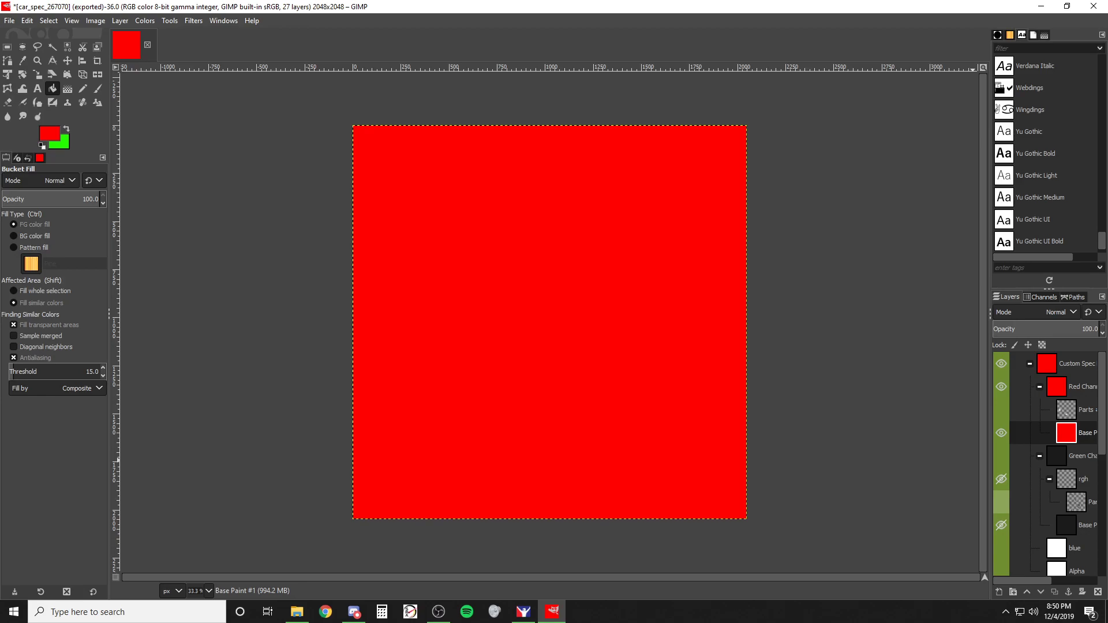
# - Reload textures in iRacing with Ctrl+R to preview the chrome Mustang, then return to GIMP
pyautogui.hotkey('alt', 'Tab')
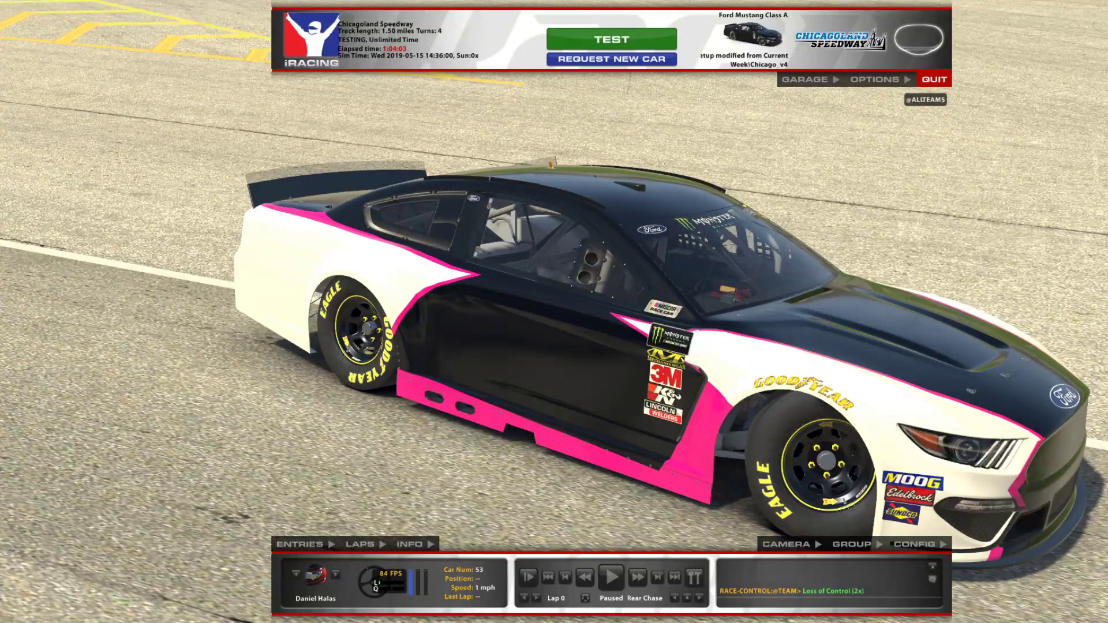
pyautogui.hotkey('ctrl', 'r')
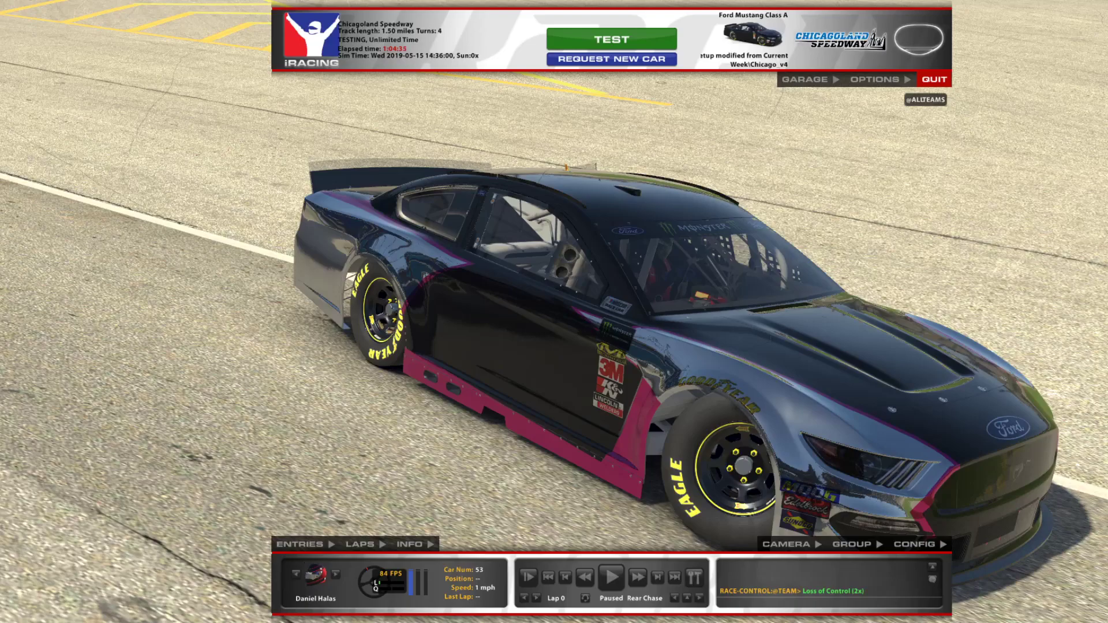
pyautogui.hotkey('alt', 'Tab')
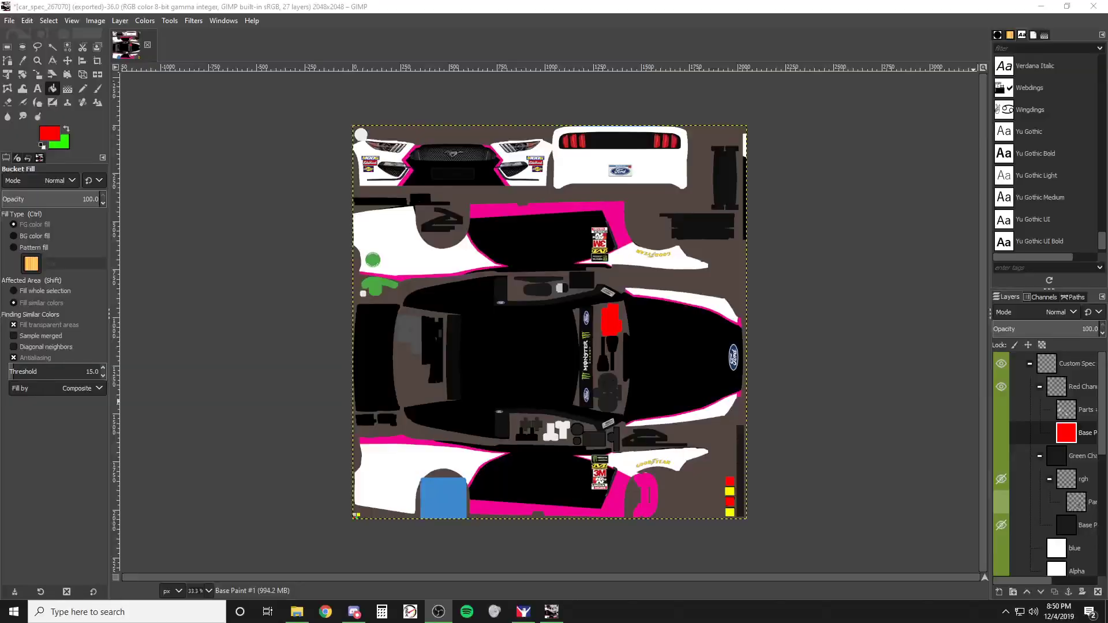
# - Hide Base Paint, fuzzy-select the livery around the white body panels on the Base layer, then reselect Base Paint
pyautogui.click(1001, 433)
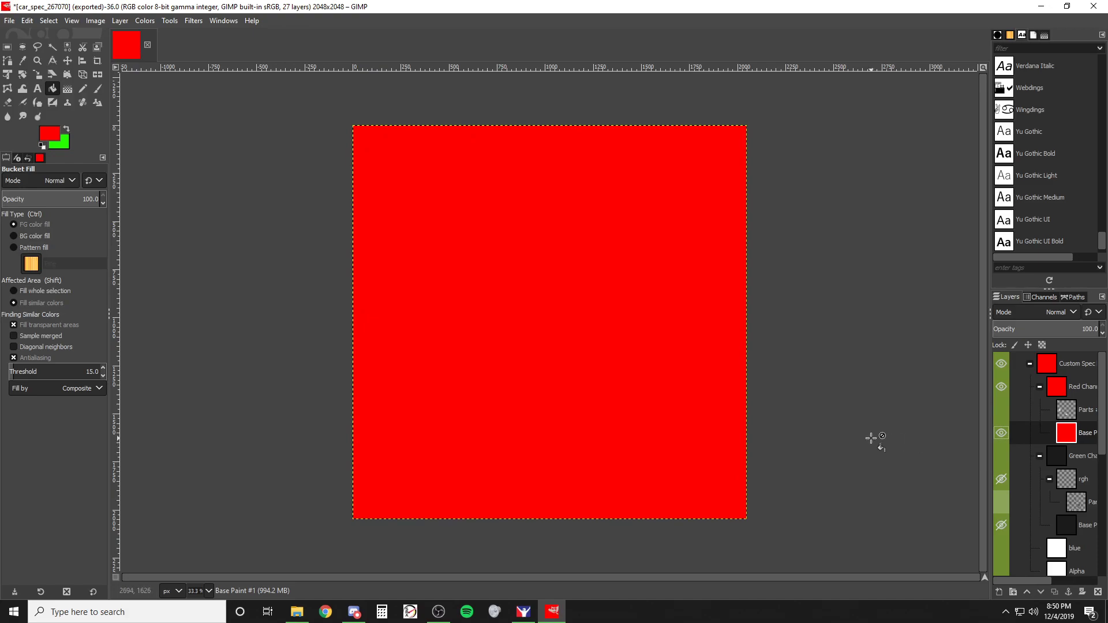
pyautogui.click(1002, 434)
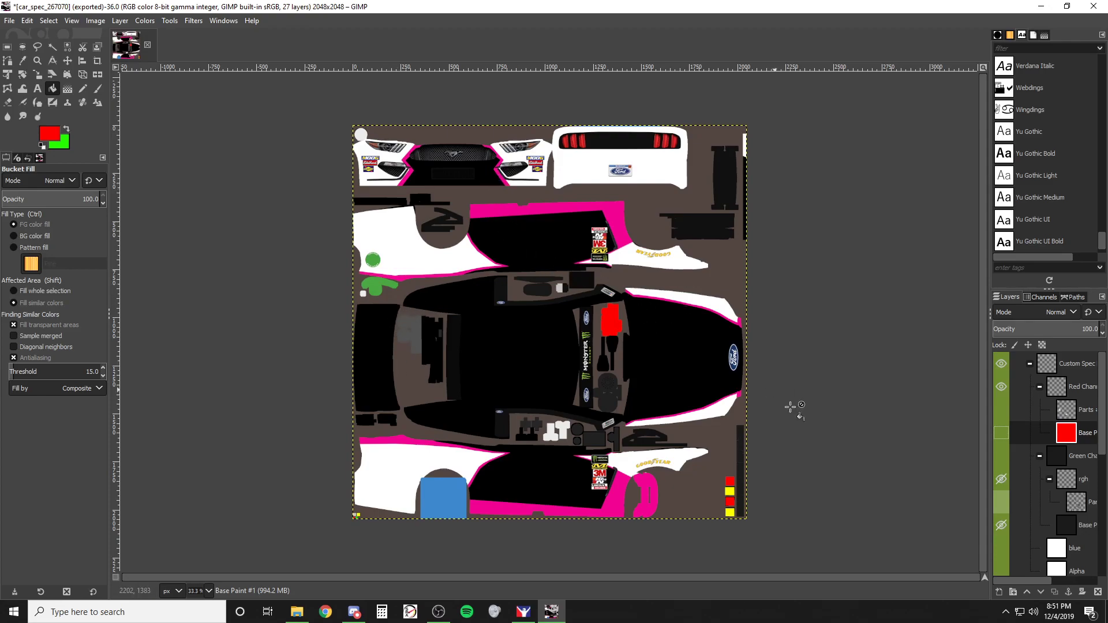
pyautogui.scroll(-6, 1039, 485)
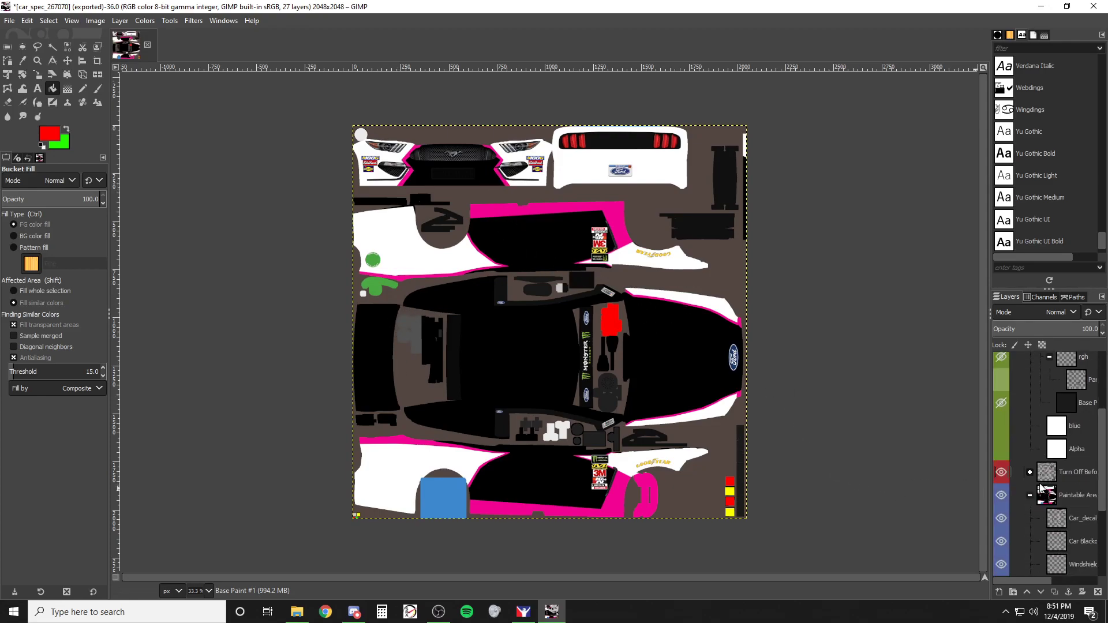
pyautogui.click(1068, 568)
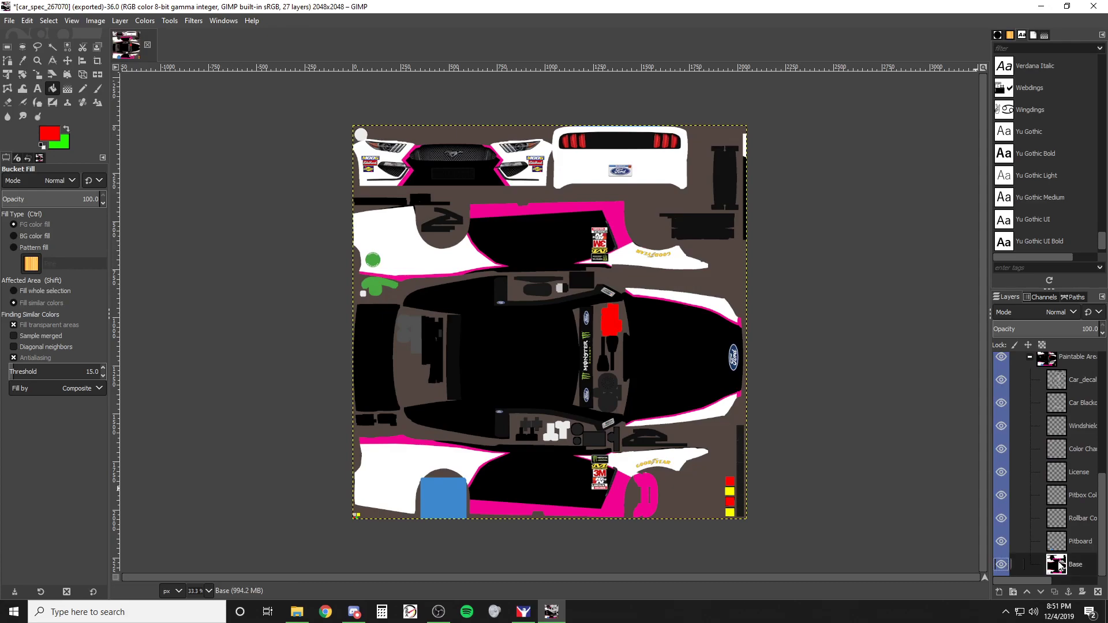
pyautogui.click(52, 48)
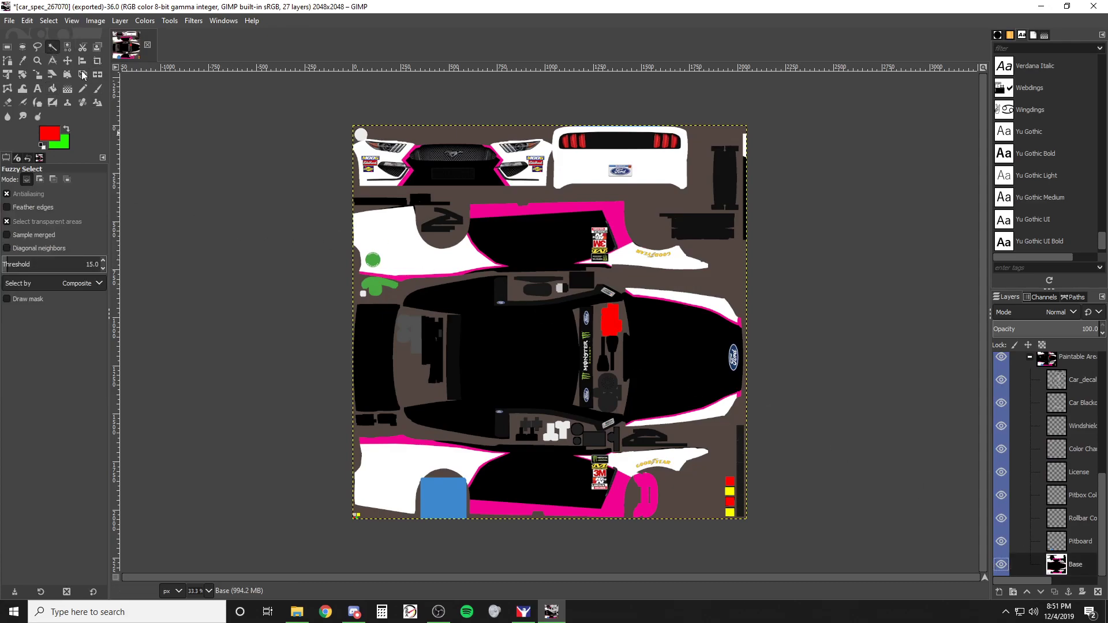
pyautogui.click(541, 241)
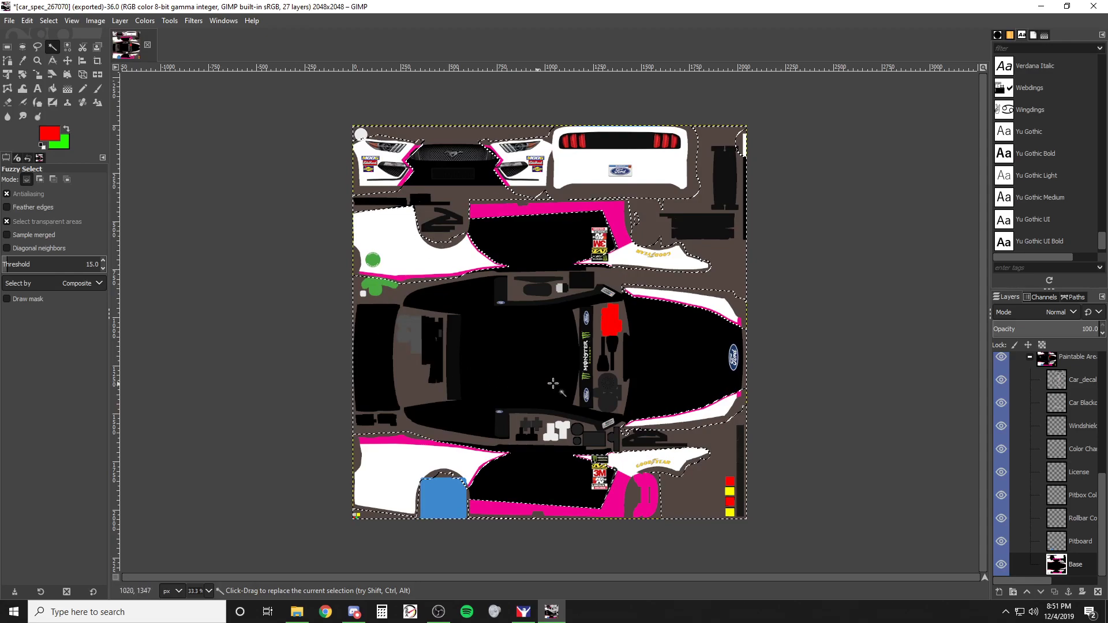
pyautogui.scroll(2, 1060, 536)
pyautogui.scroll(5, 1060, 537)
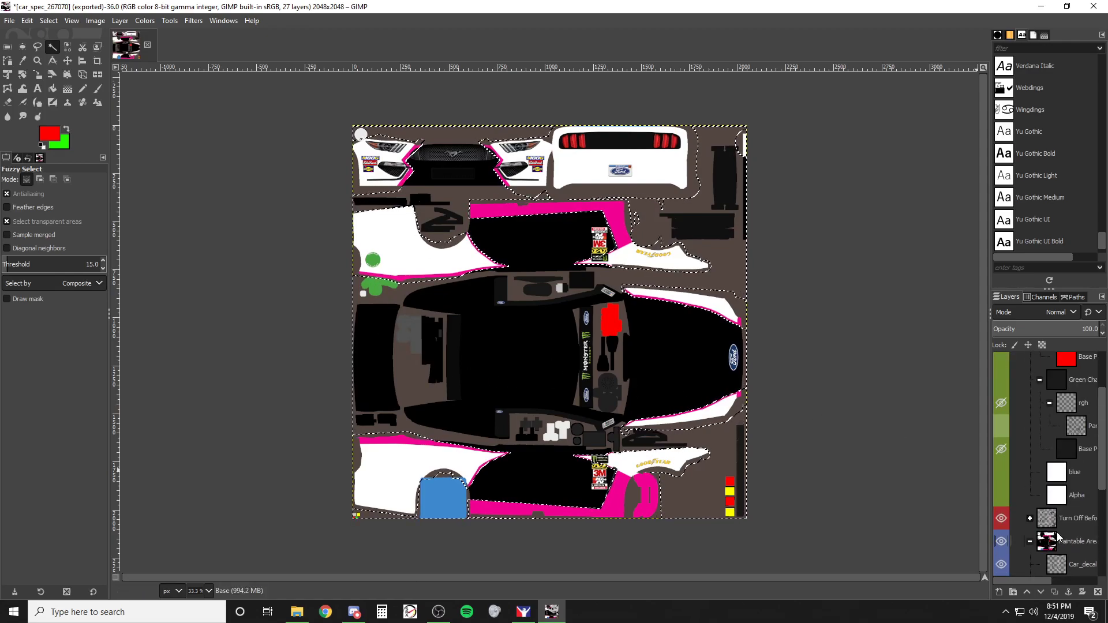
pyautogui.click(1001, 432)
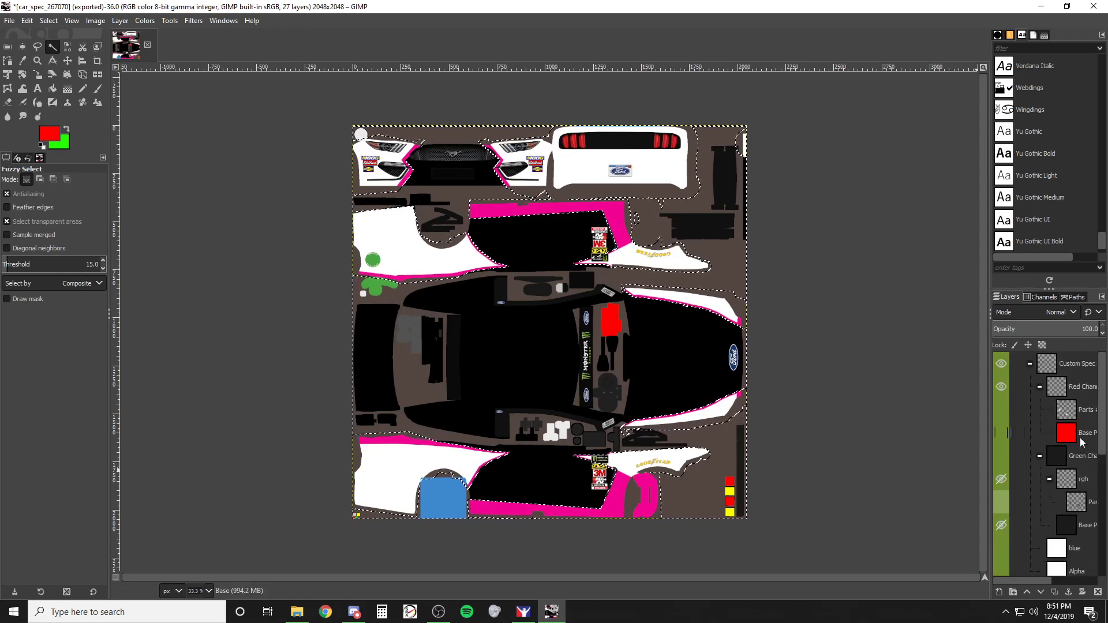
# - Erase the red Base Paint outside the selected body panels, then clear the selection
pyautogui.click(1001, 438)
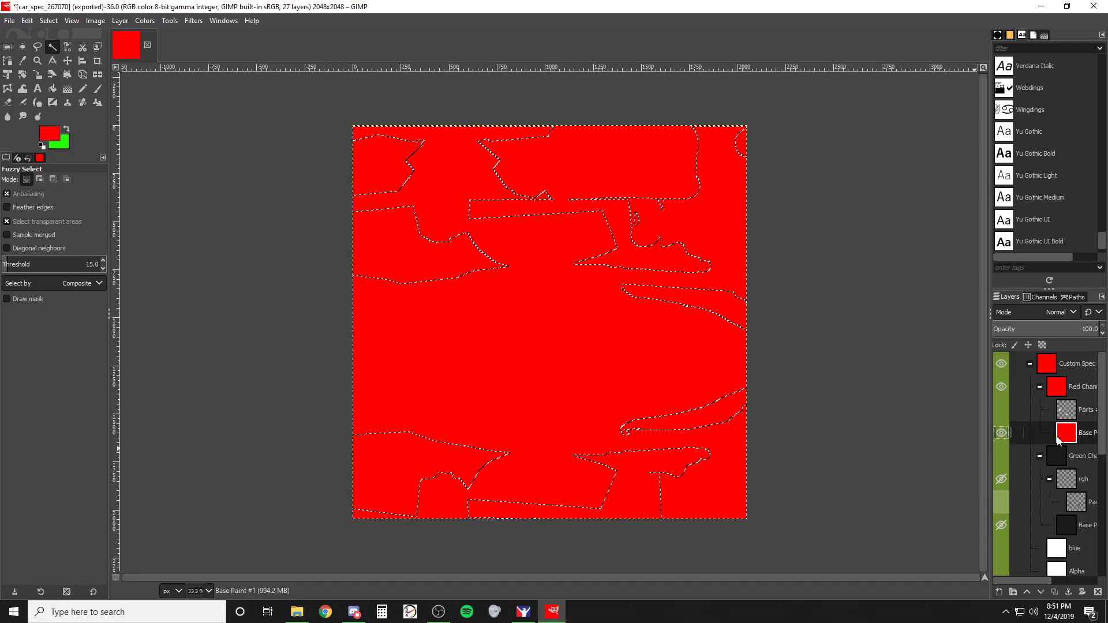
pyautogui.click(9, 104)
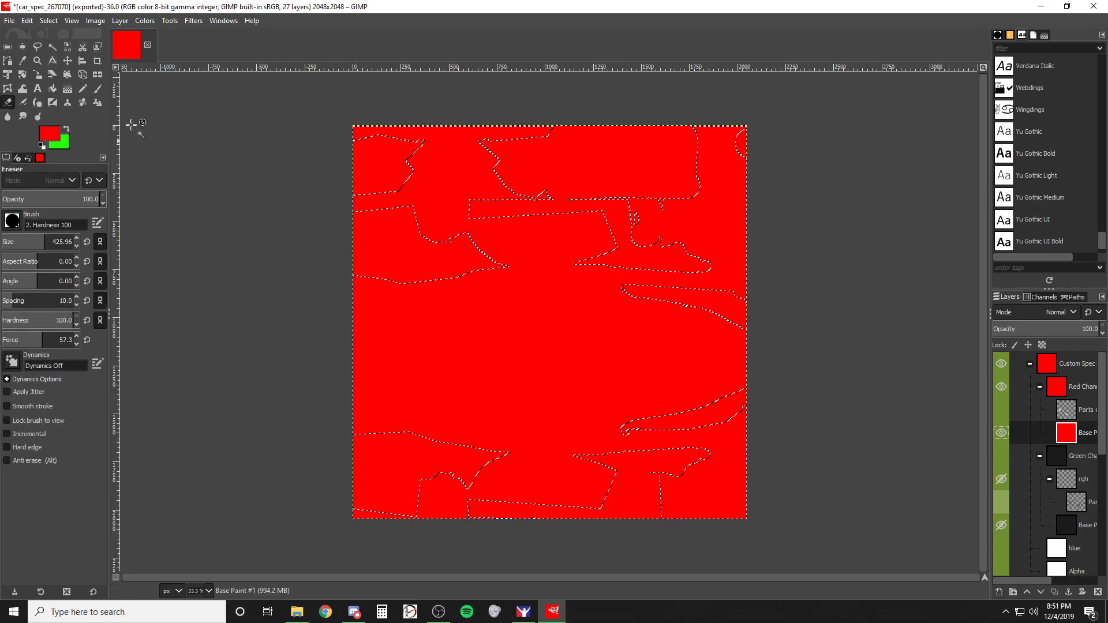
pyautogui.moveTo(542, 146); pyautogui.dragTo(681, 149)
pyautogui.moveTo(756, 173)
pyautogui.mouseDown()
pyautogui.moveTo(753, 203)
pyautogui.moveTo(697, 215)
pyautogui.moveTo(422, 214)
pyautogui.moveTo(370, 218)
pyautogui.moveTo(350, 246)
pyautogui.moveTo(594, 250)
pyautogui.moveTo(730, 270)
pyautogui.moveTo(730, 295)
pyautogui.moveTo(661, 311)
pyautogui.moveTo(343, 318)
pyautogui.moveTo(351, 368)
pyautogui.moveTo(589, 366)
pyautogui.moveTo(762, 345)
pyautogui.moveTo(748, 400)
pyautogui.moveTo(568, 427)
pyautogui.moveTo(368, 427)
pyautogui.moveTo(364, 508)
pyautogui.moveTo(742, 493)
pyautogui.moveTo(723, 457)
pyautogui.moveTo(554, 462)
pyautogui.mouseUp()
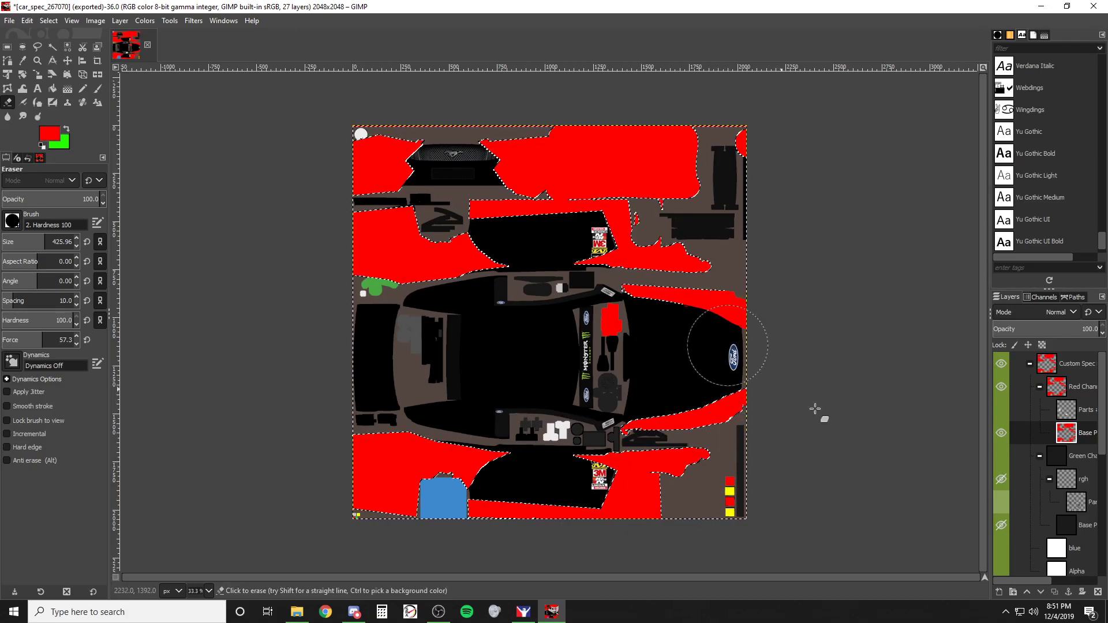
pyautogui.click(7, 47)
pyautogui.click(201, 208)
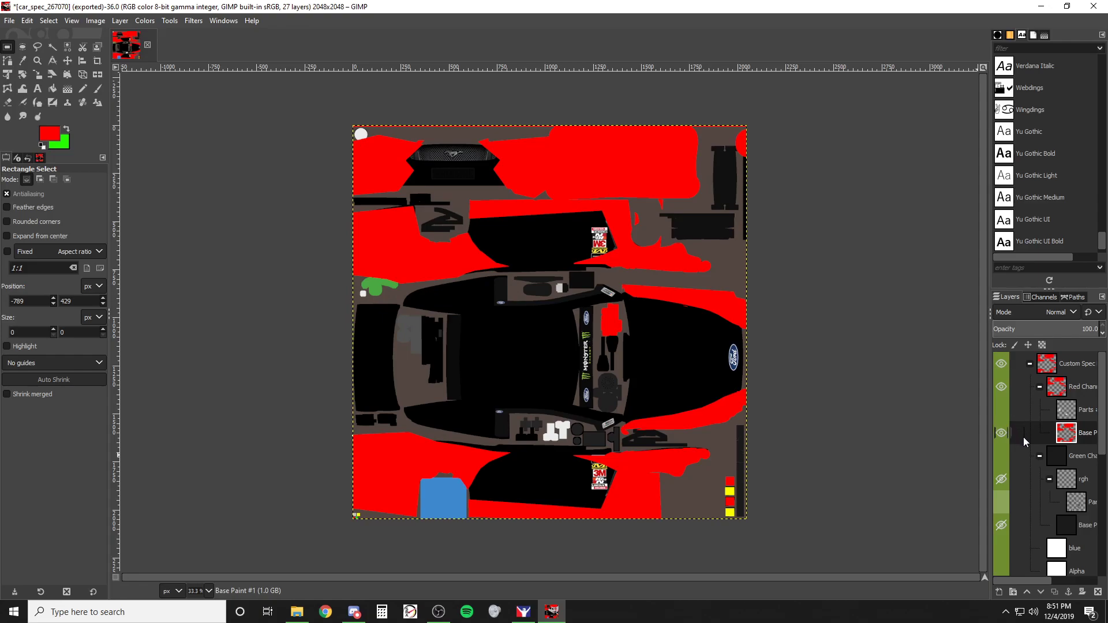
# - Bucket-fill the Green Channel's Base Paint with bright green and export to car_spec_267070.tga
pyautogui.click(1002, 456)
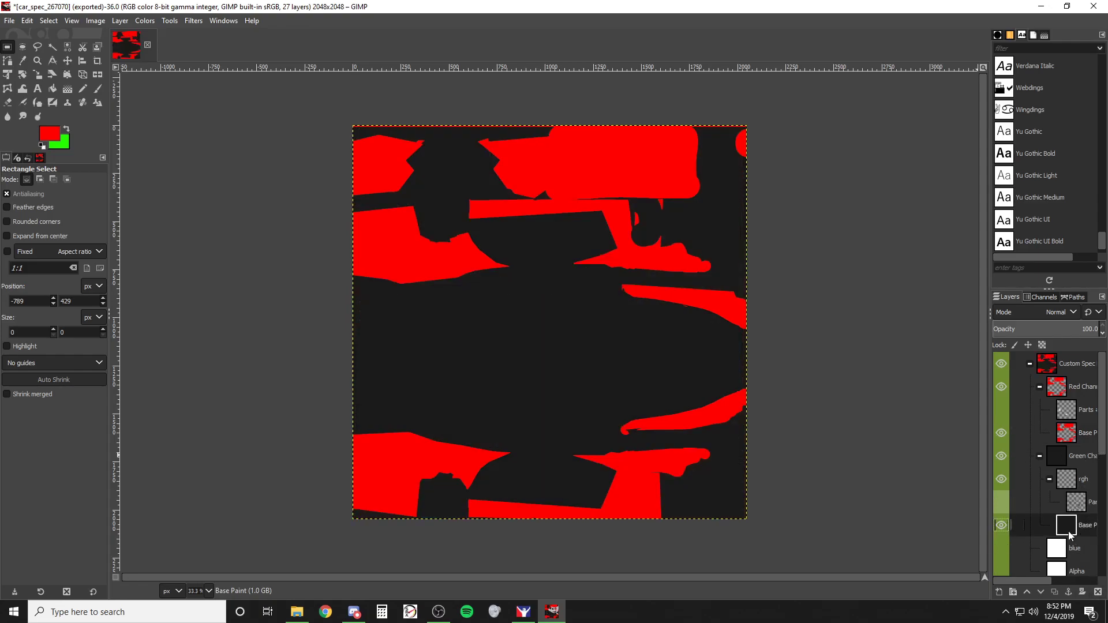
pyautogui.click(67, 130)
pyautogui.click(55, 138)
pyautogui.moveTo(878, 148)
pyautogui.mouseDown()
pyautogui.moveTo(864, 174)
pyautogui.moveTo(876, 143)
pyautogui.moveTo(824, 143)
pyautogui.moveTo(846, 88)
pyautogui.moveTo(883, 54)
pyautogui.mouseUp()
pyautogui.click(917, 229)
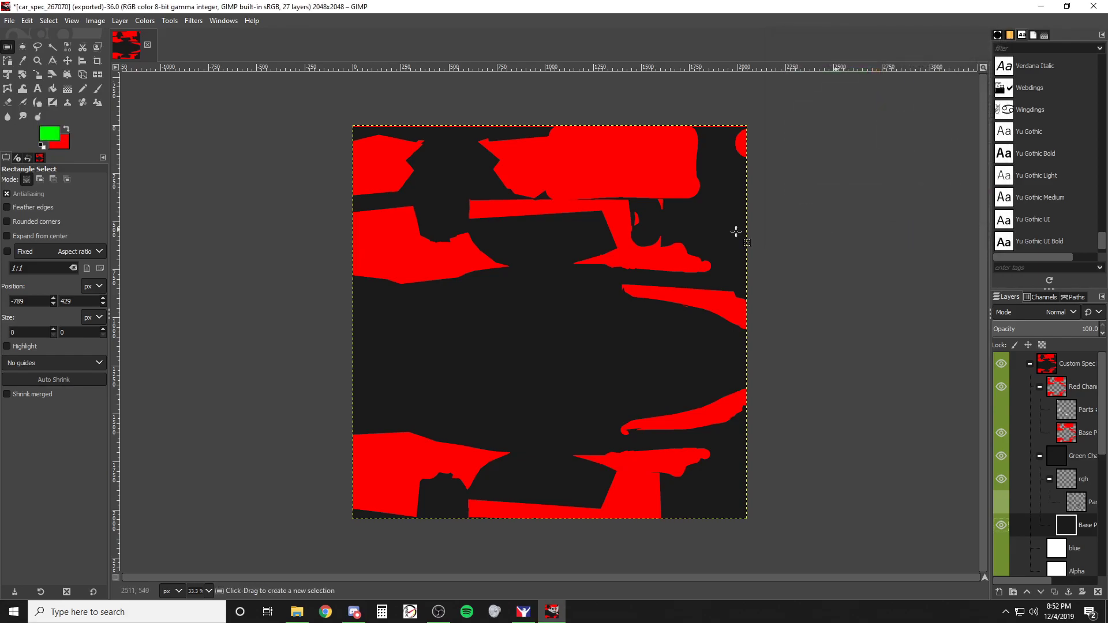
pyautogui.click(52, 89)
pyautogui.click(510, 366)
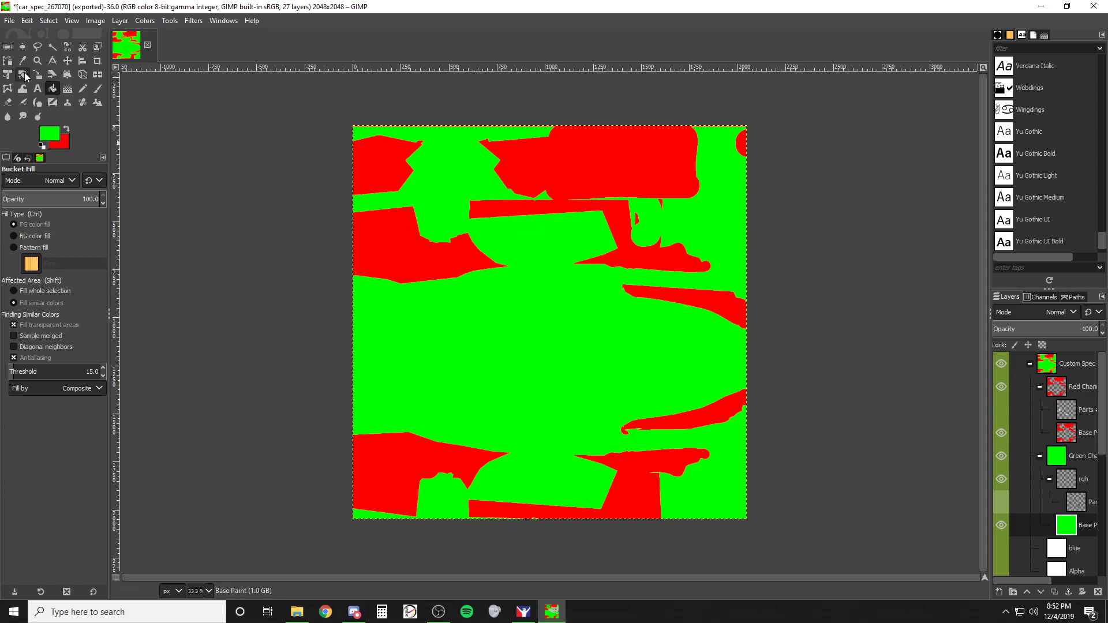
pyautogui.click(12, 21)
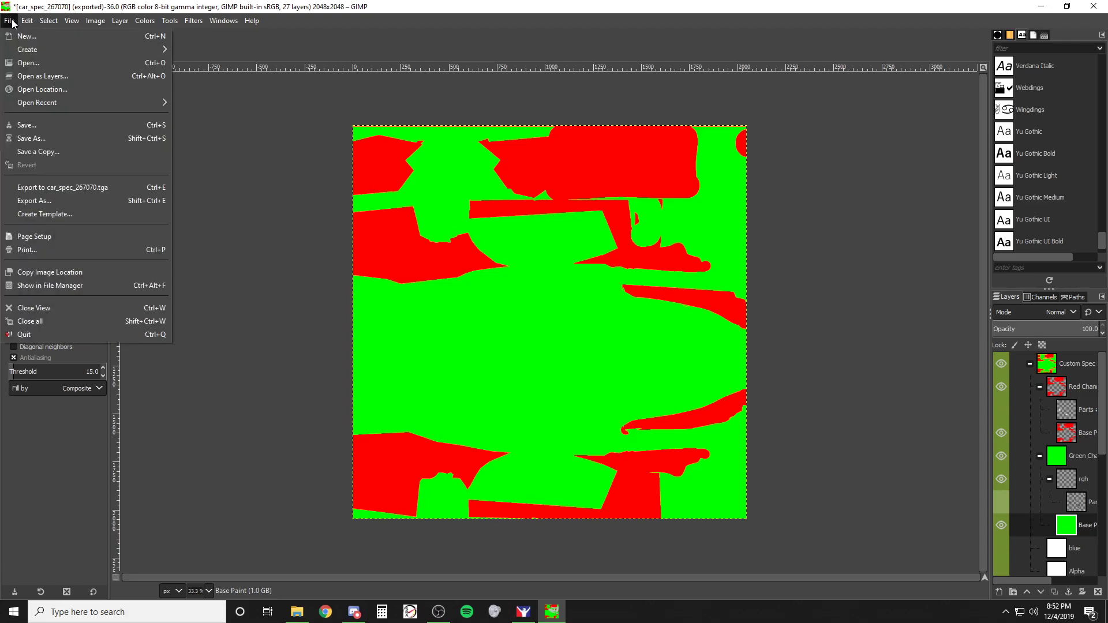
pyautogui.click(58, 189)
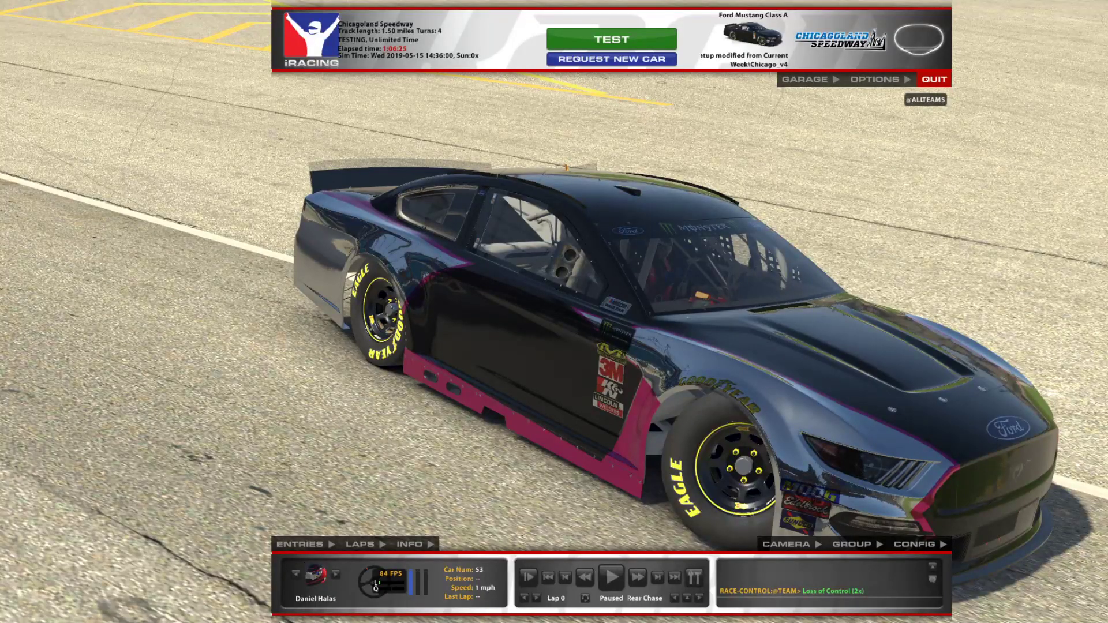
# - Reload the car paint in iRacing with Ctrl+R to preview the chrome panels, then return to GIMP
pyautogui.hotkey('ctrl', 'r')
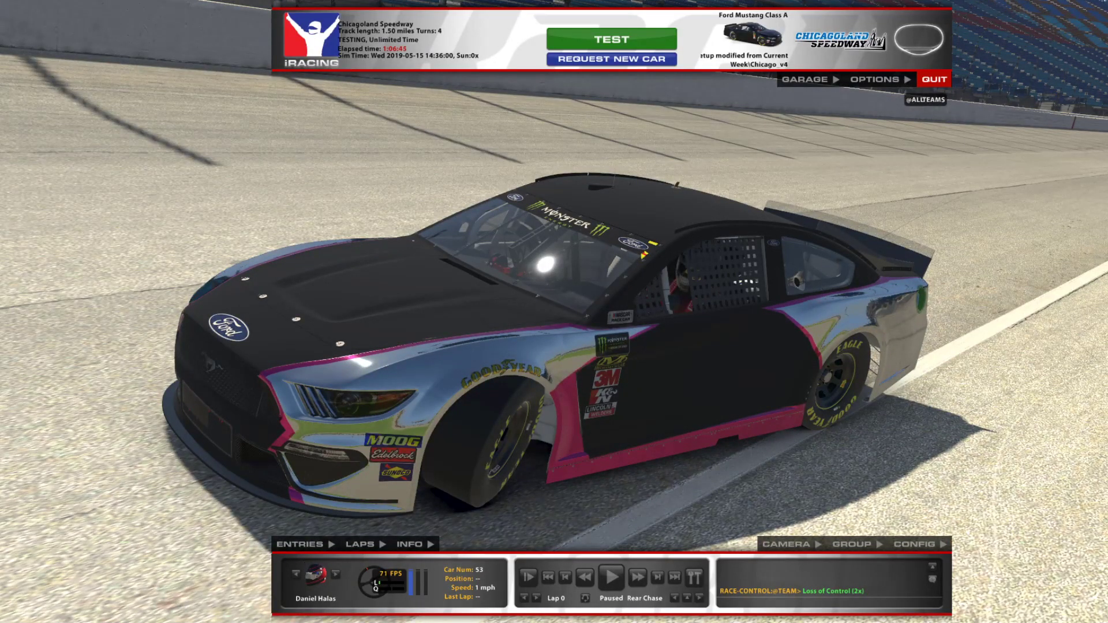
pyautogui.hotkey('alt', 'Tab')
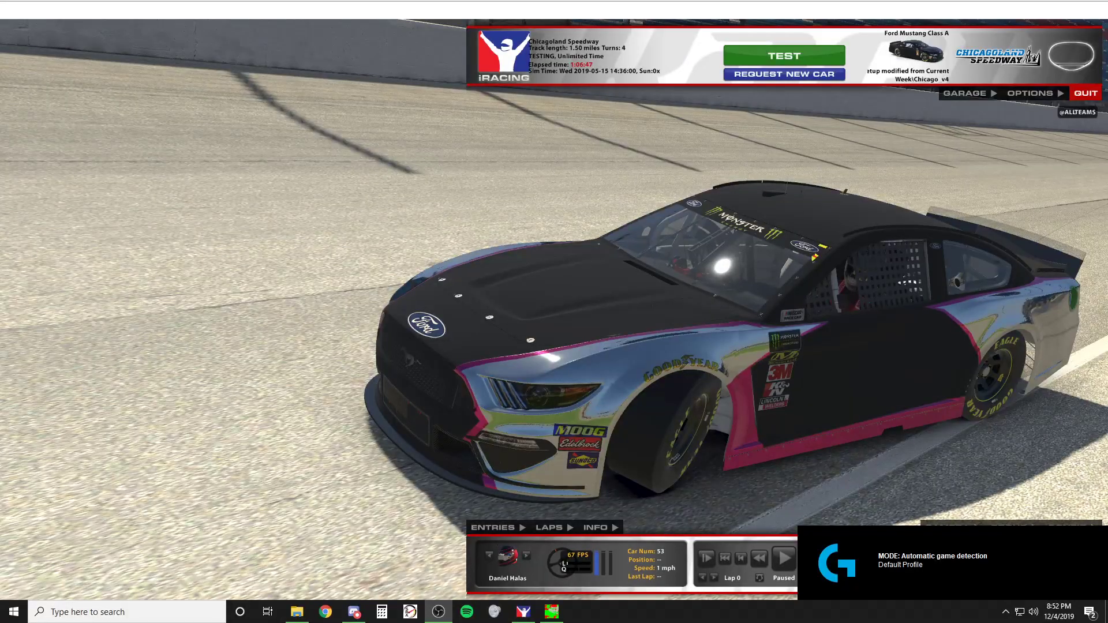
pyautogui.hotkey('alt', 'Tab')
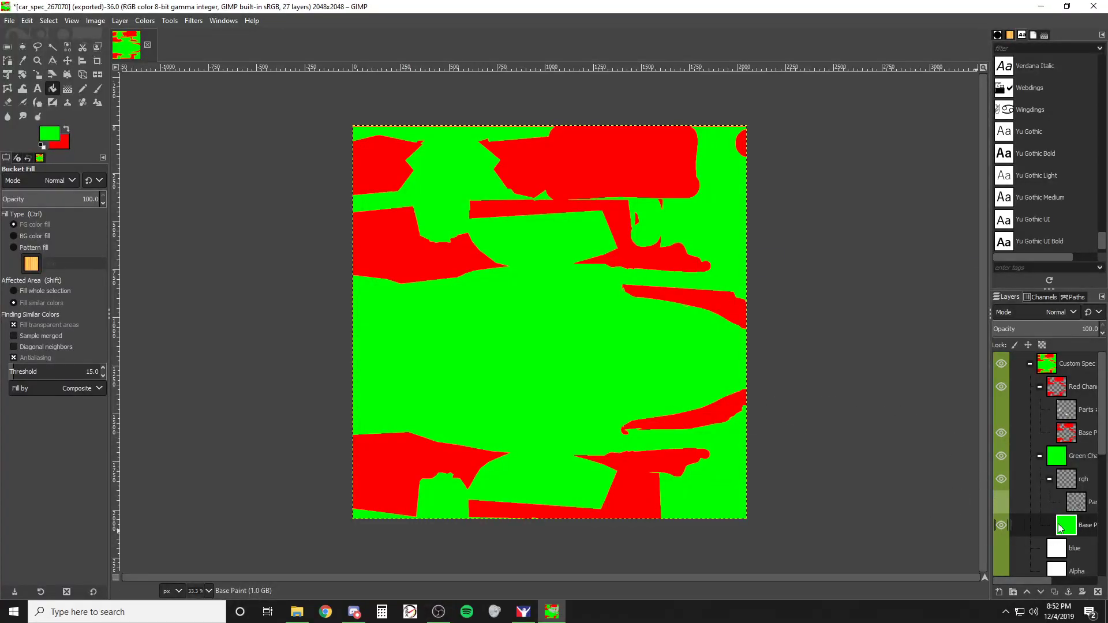
# - Drop the Green Channel layer's opacity to about 41.6 and re-export car_spec_267070.tga
pyautogui.click(49, 133)
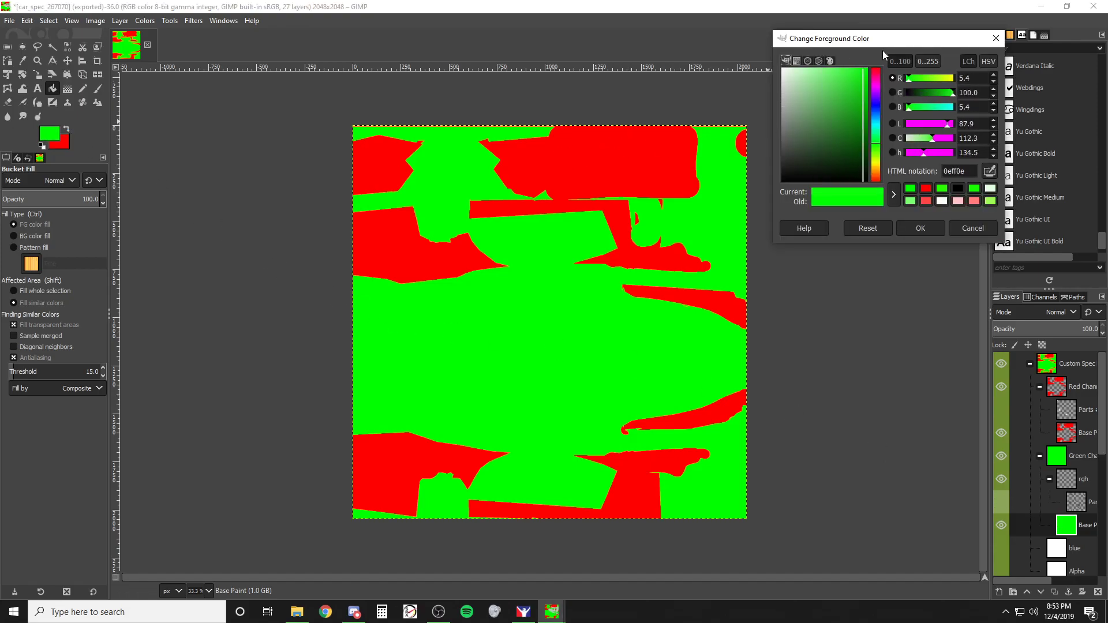
pyautogui.click(971, 228)
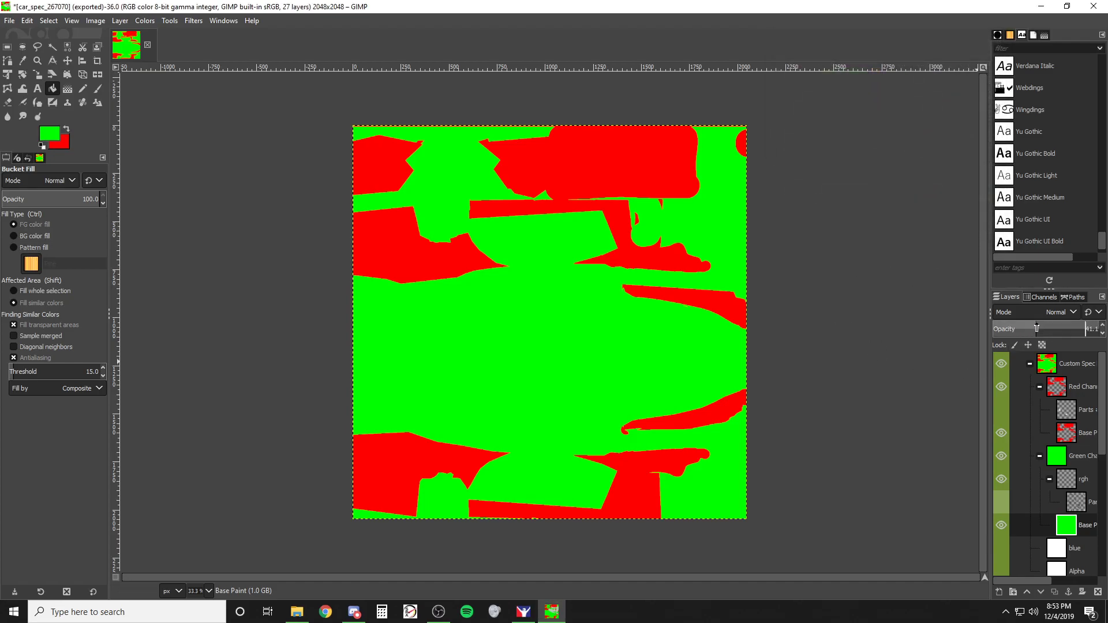
pyautogui.click(1035, 327)
pyautogui.moveTo(1034, 328)
pyautogui.mouseDown()
pyautogui.moveTo(1032, 366)
pyautogui.moveTo(1037, 329)
pyautogui.mouseUp()
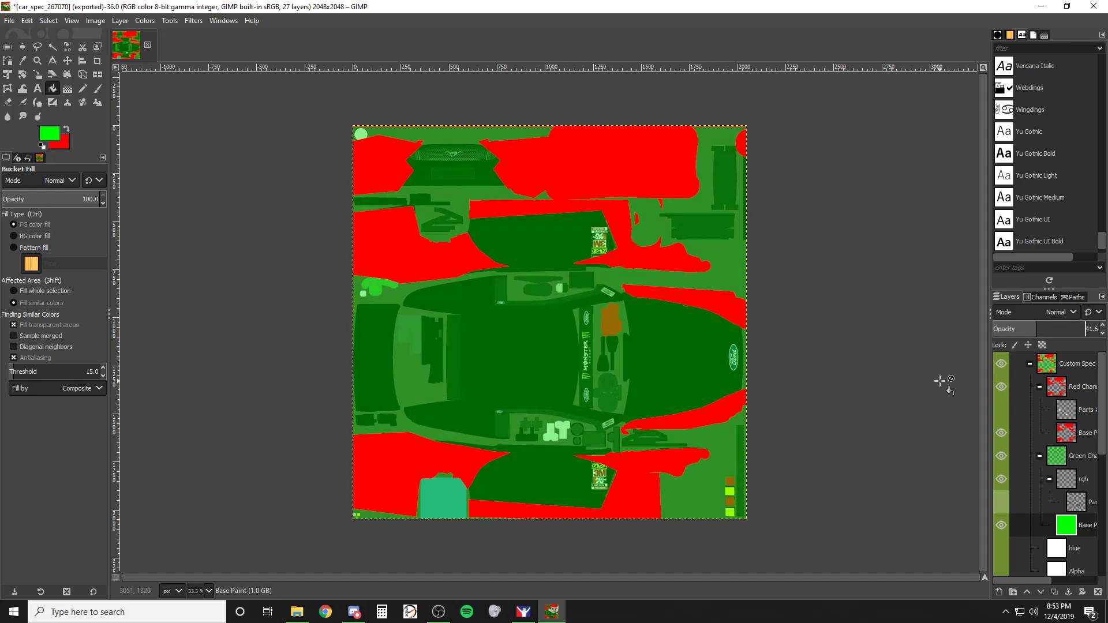
pyautogui.click(9, 21)
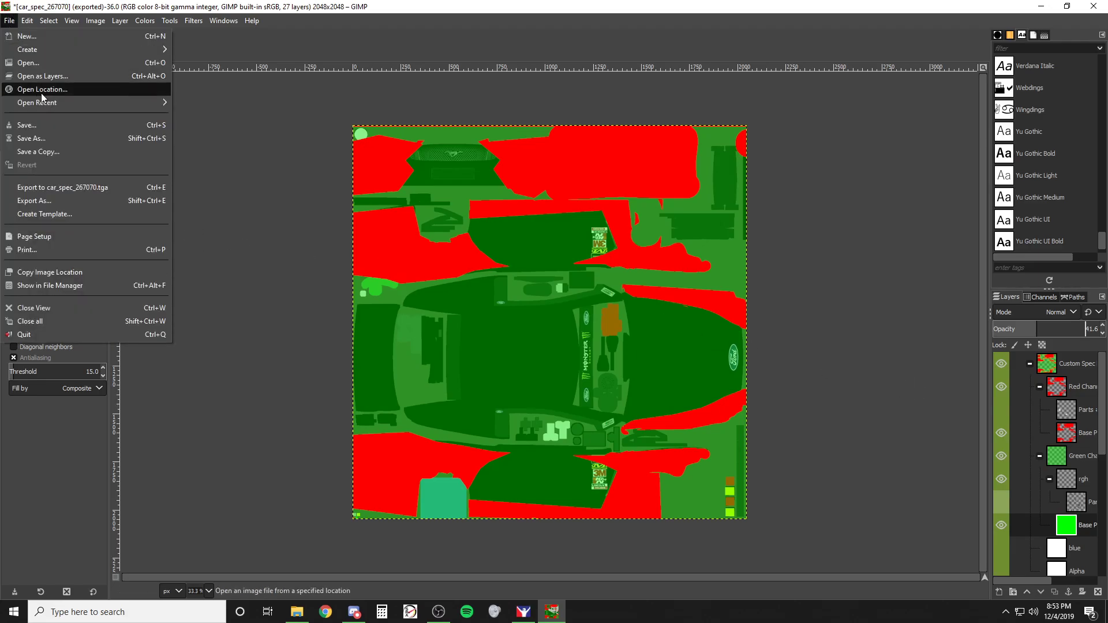
pyautogui.click(54, 188)
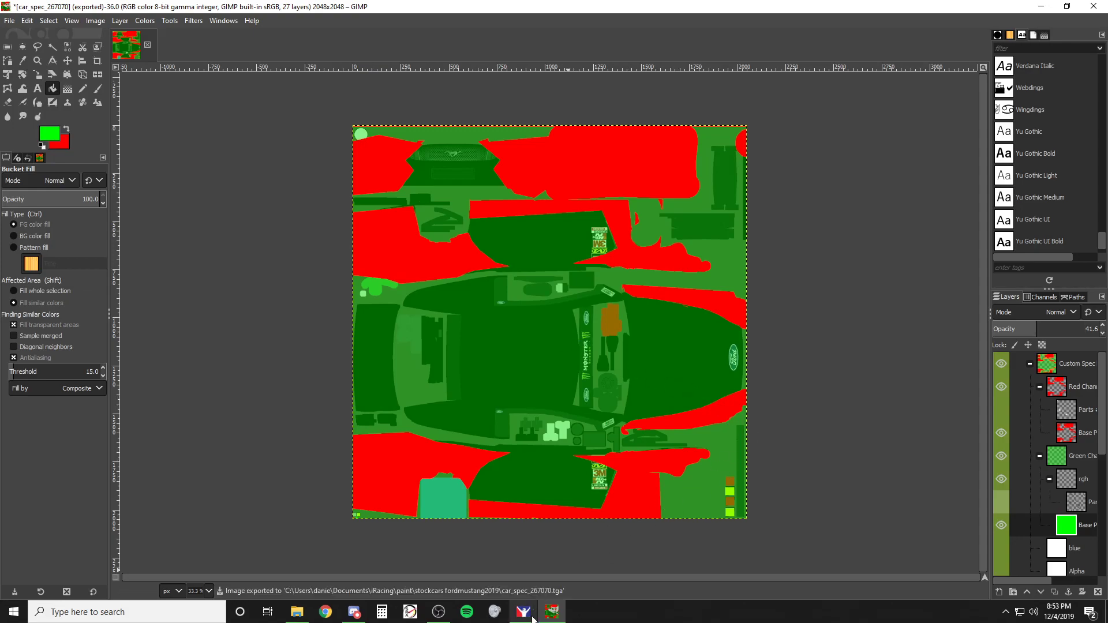
# - Reload the Mustang's textures in iRacing to view the glossier finish, then go back to GIMP
pyautogui.hotkey('alt', 'Tab')
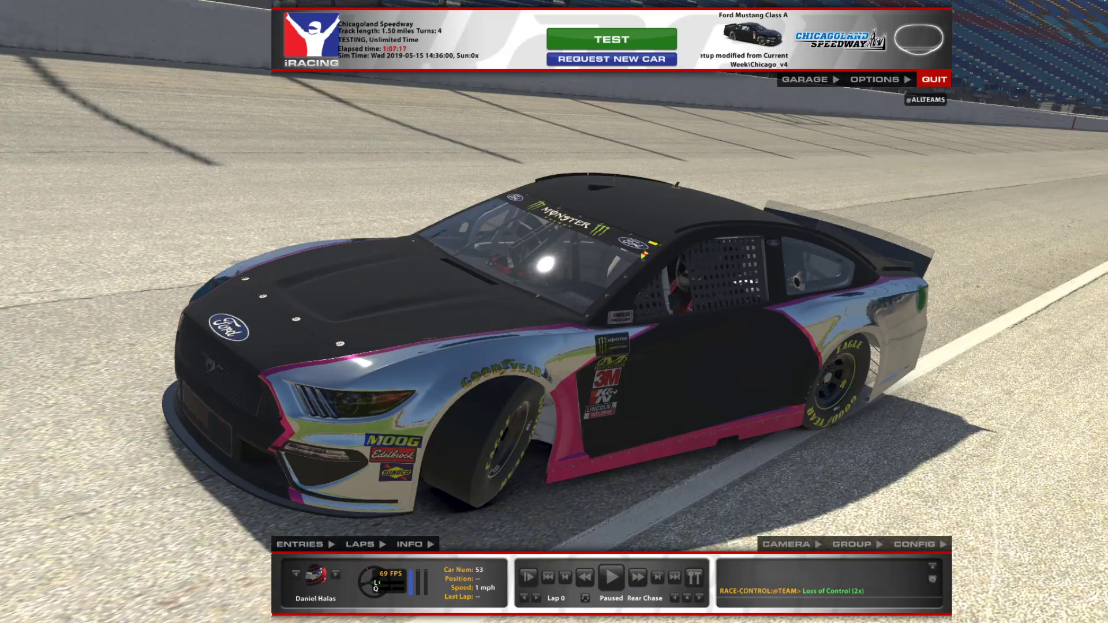
pyautogui.hotkey('ctrl', 'r')
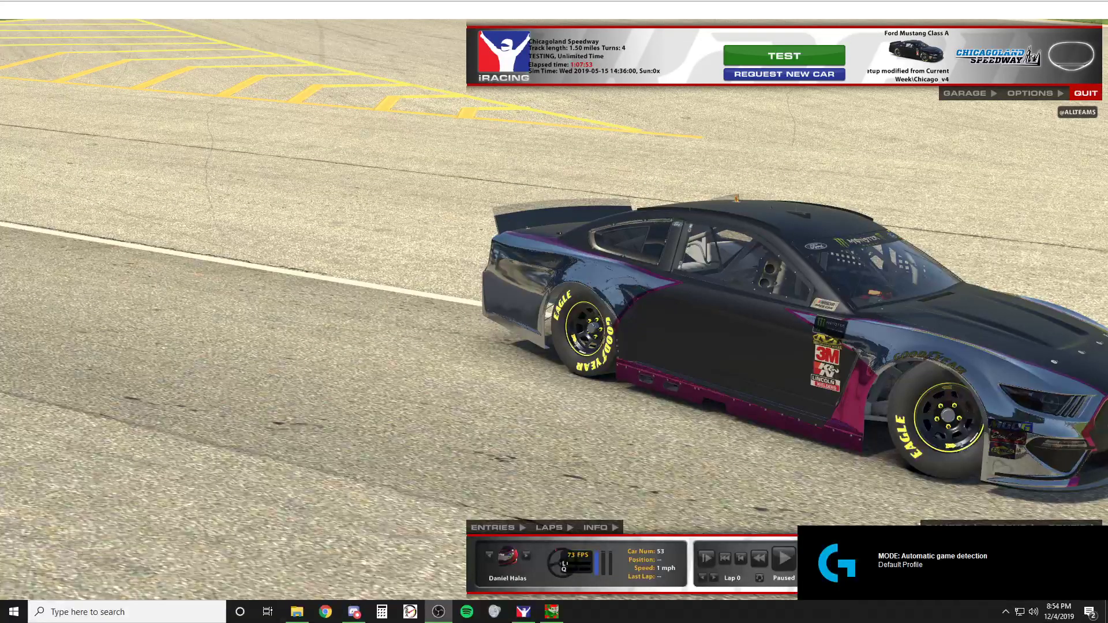
pyautogui.hotkey('alt', 'Tab')
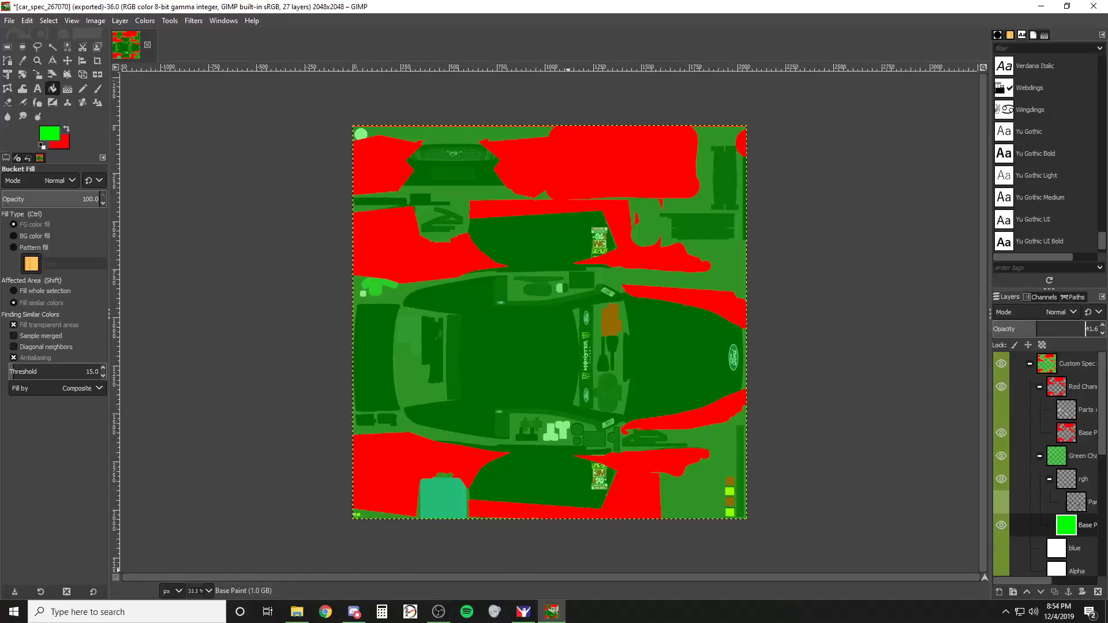
# - Show the red Base Paint layer at 49.2 opacity and re-export car_spec_267070.tga
pyautogui.click(1065, 435)
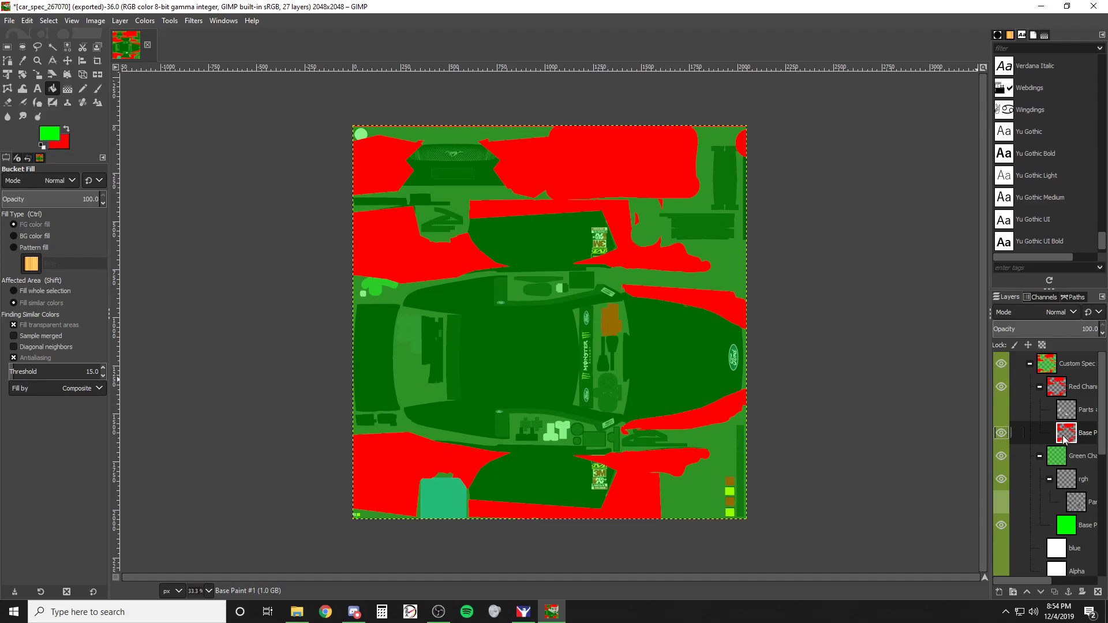
pyautogui.click(1001, 433)
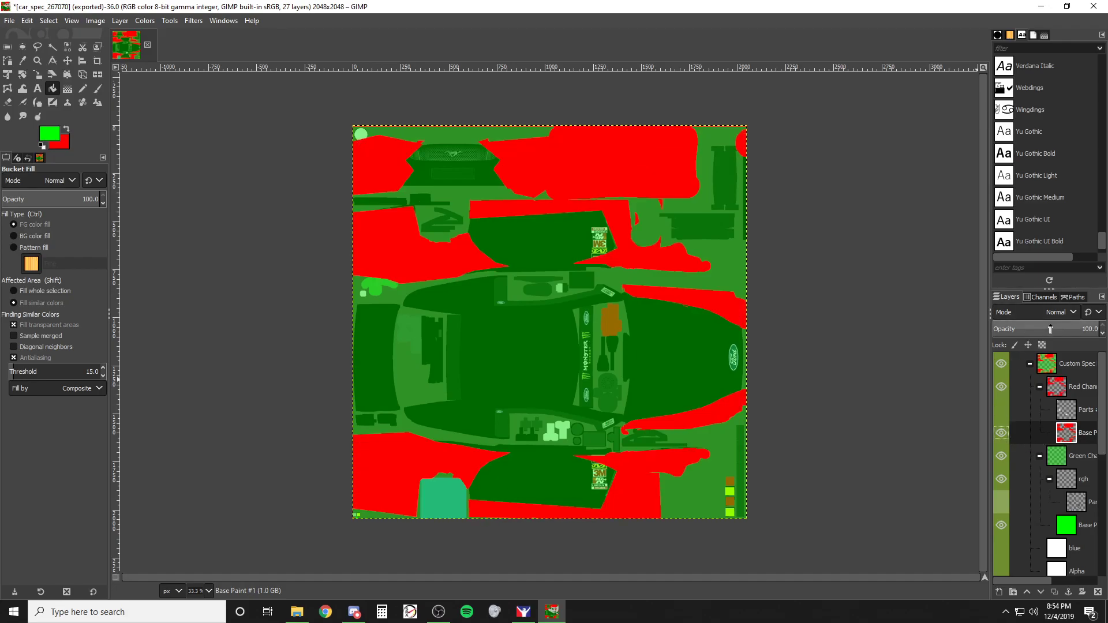
pyautogui.moveTo(1050, 330); pyautogui.dragTo(1045, 330)
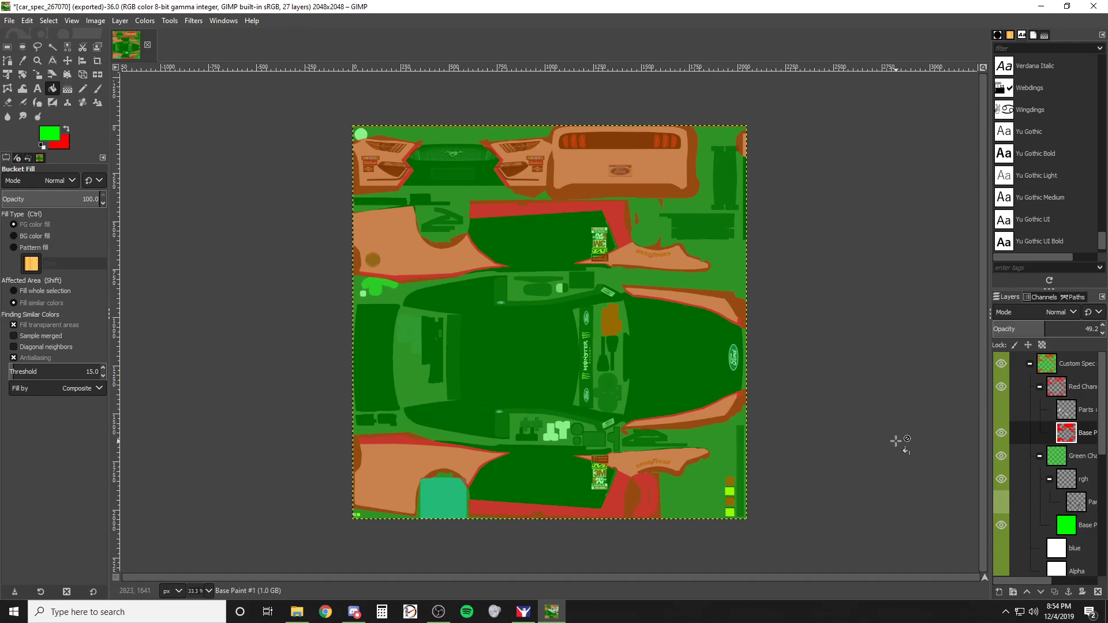
pyautogui.click(9, 21)
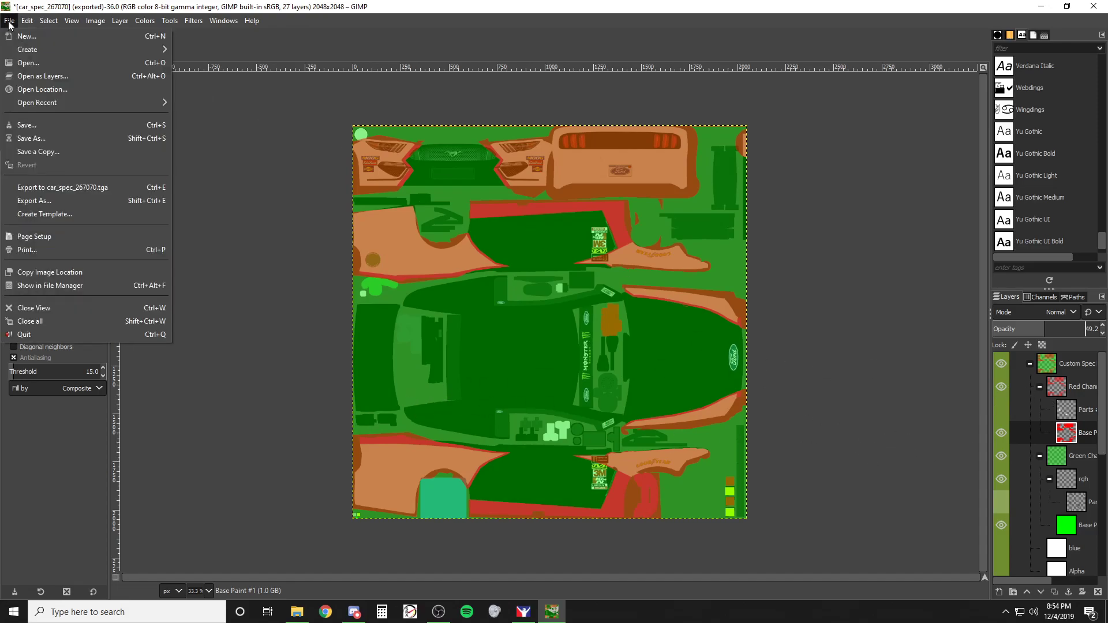
pyautogui.click(30, 186)
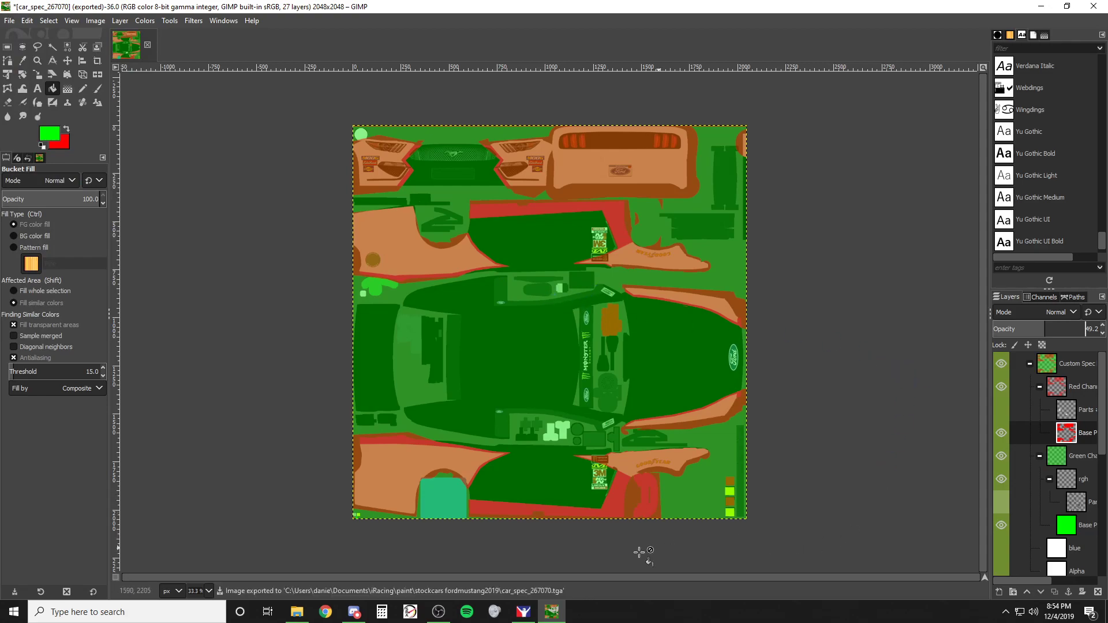
# - Switch to iRacing and reload the Mustang's paint textures with Ctrl+R
pyautogui.hotkey('alt', 'Tab')
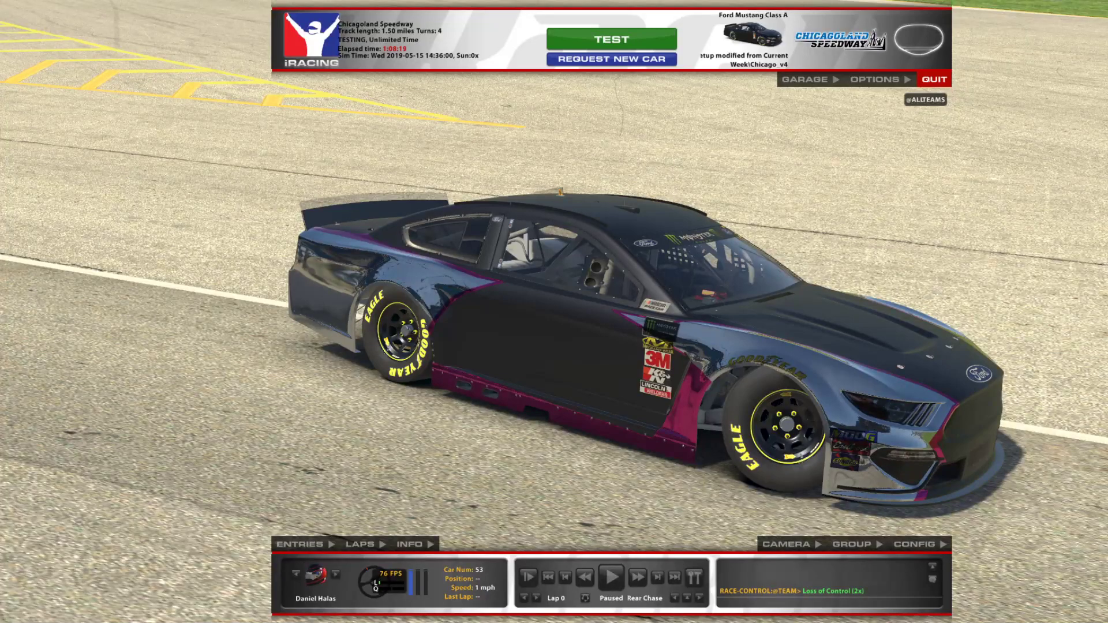
pyautogui.hotkey('ctrl', 'r')
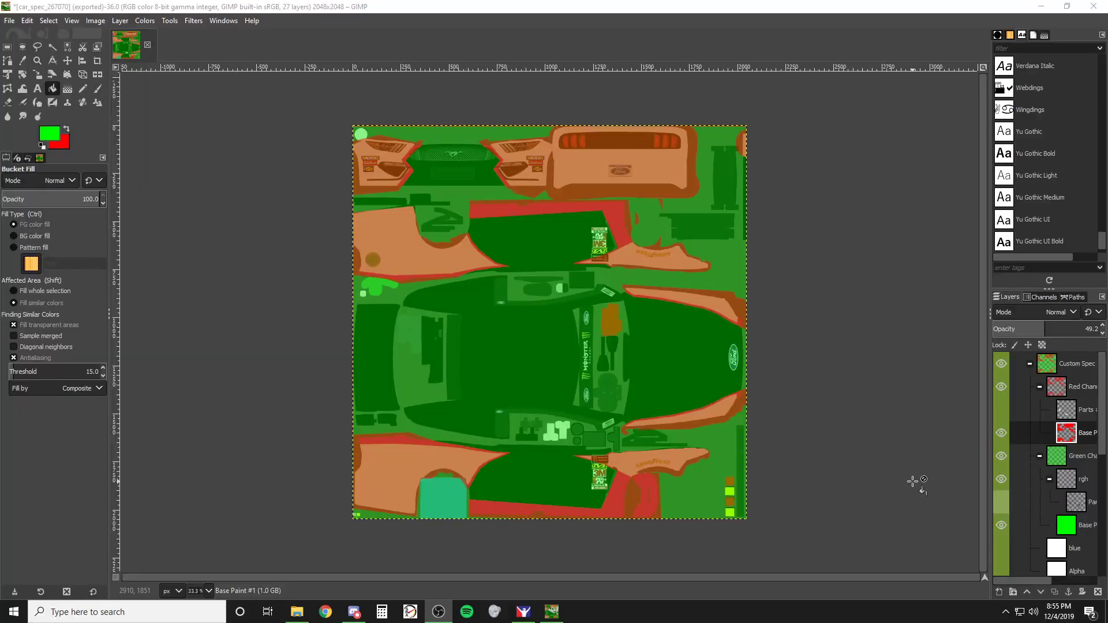
# - Add a new empty layer named Numbers in the red channel group
pyautogui.click(916, 481)
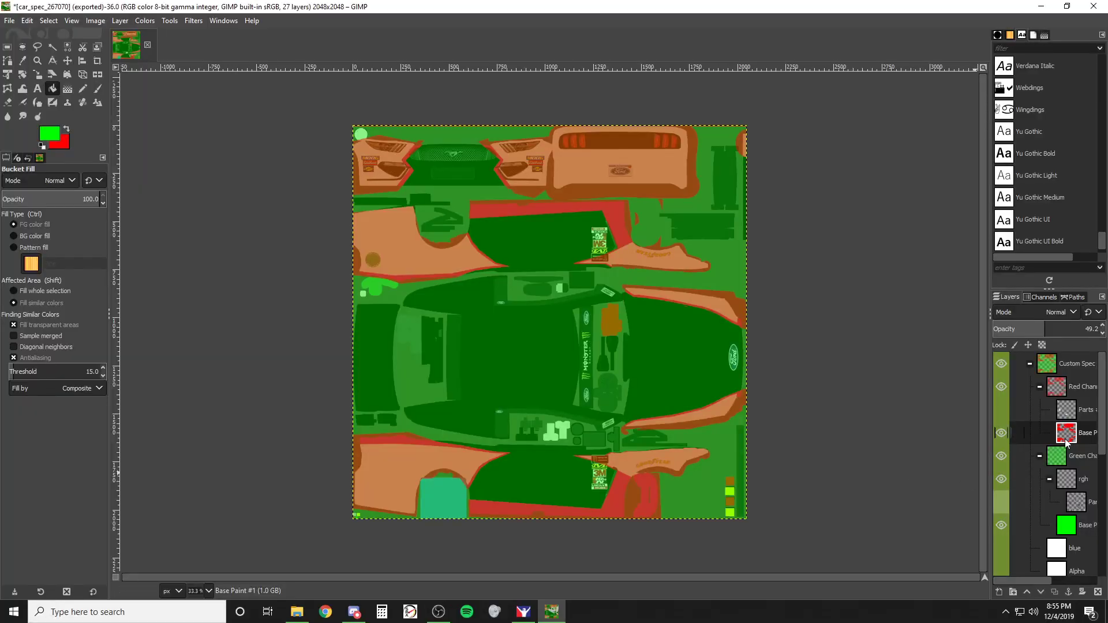
pyautogui.click(998, 592)
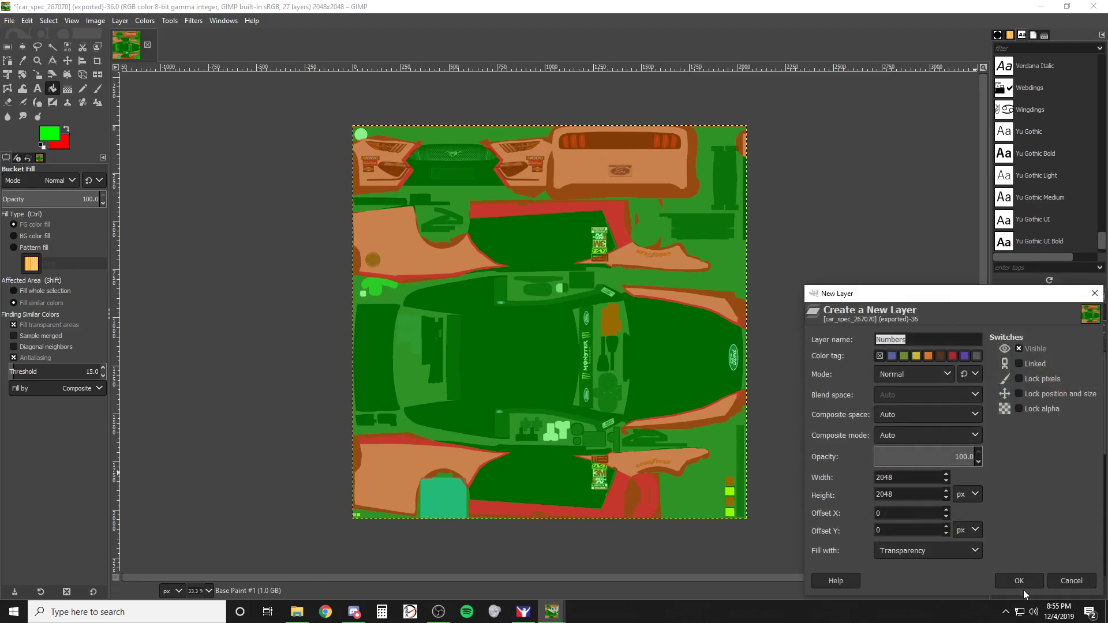
pyautogui.click(1022, 585)
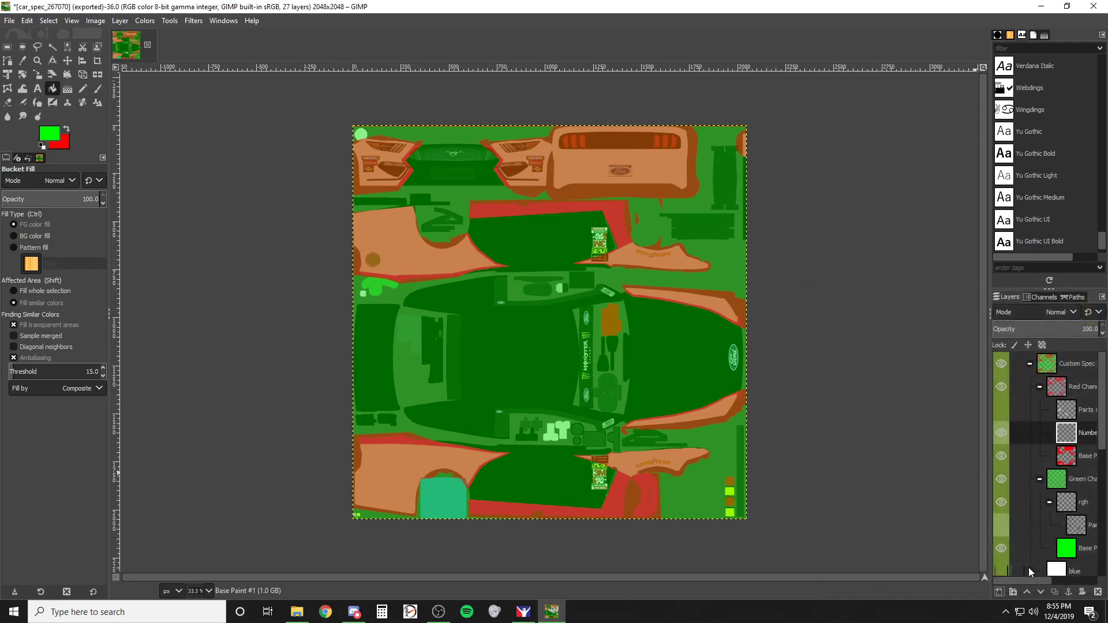
# - Make the livery's Base layer active and hide the Custom Spec group to reveal the livery
pyautogui.click(1077, 458)
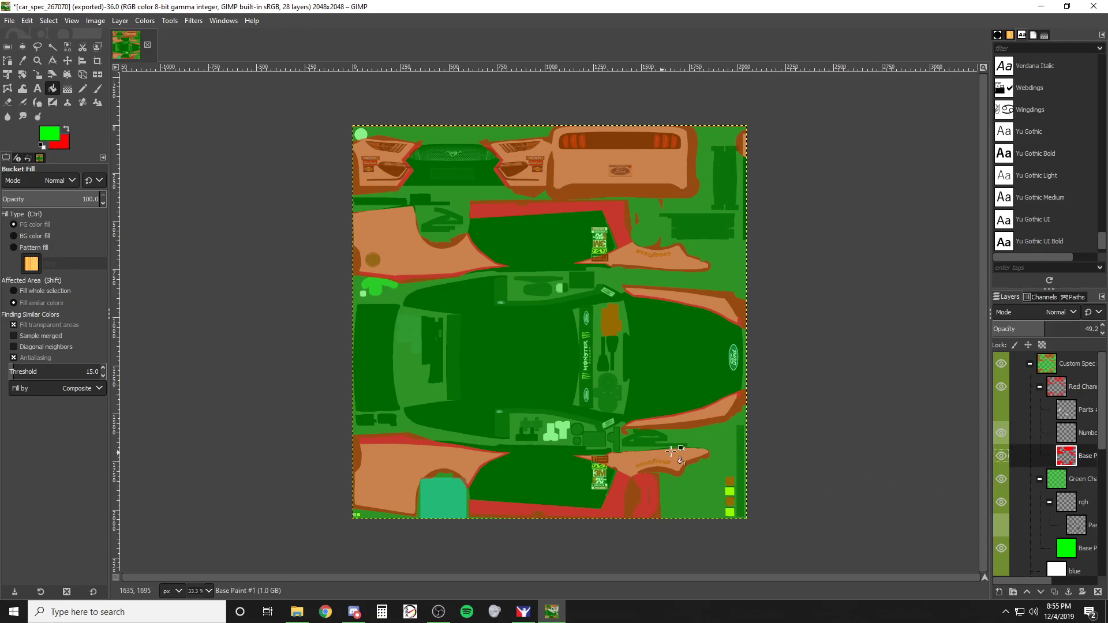
pyautogui.scroll(-1, 1085, 504)
pyautogui.scroll(-10, 1079, 496)
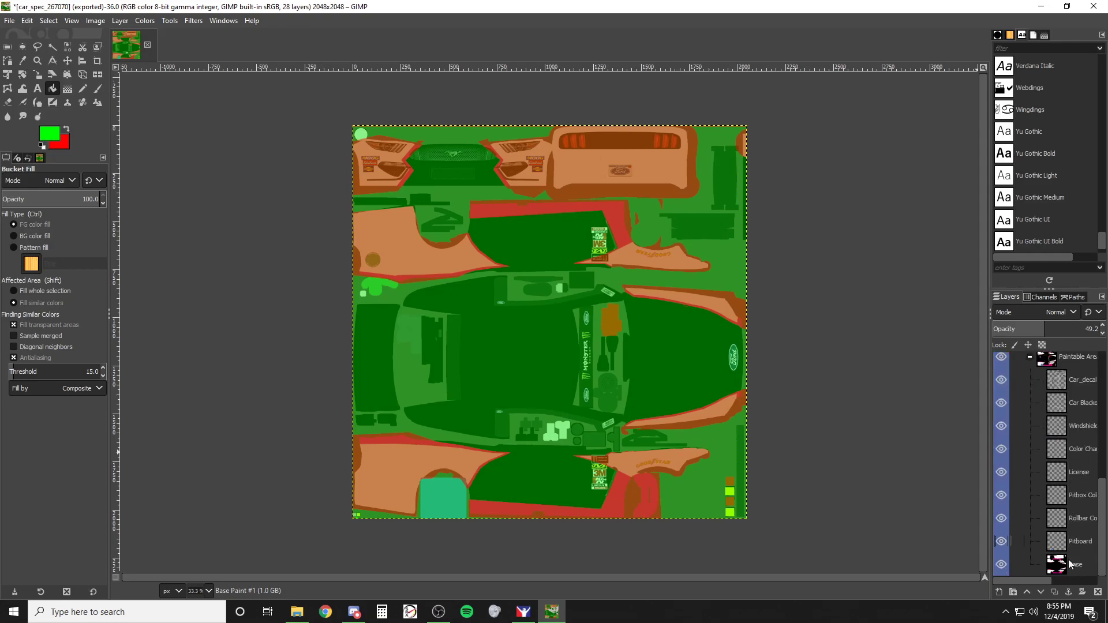
pyautogui.click(1067, 563)
pyautogui.scroll(10, 1057, 495)
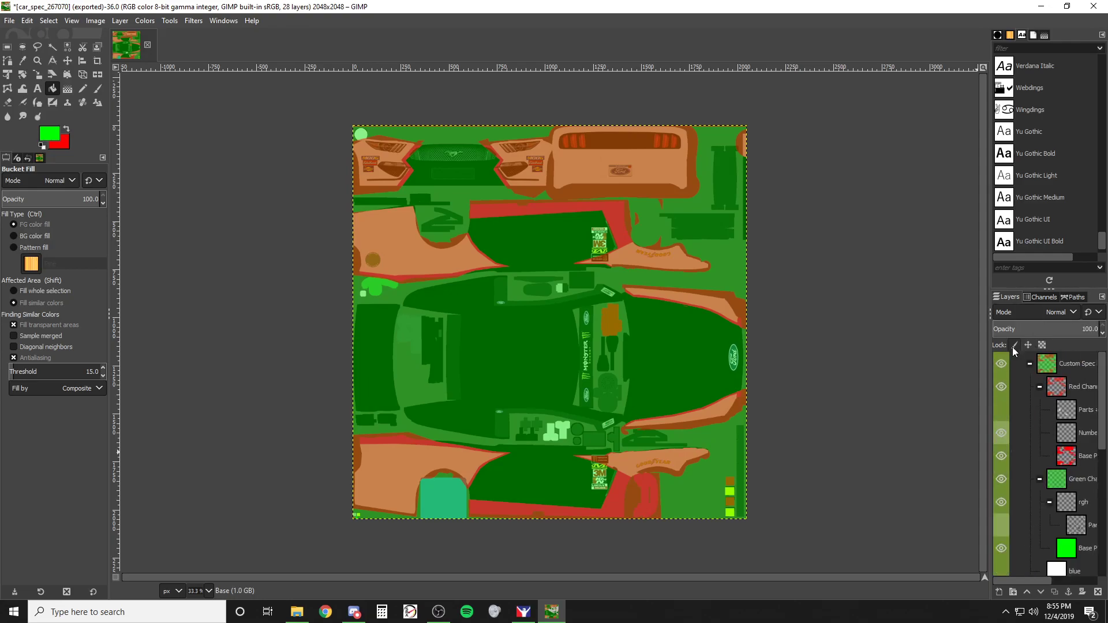
pyautogui.click(1001, 364)
pyautogui.click(52, 47)
# - Fuzzy-select the three white stripe areas on the car body
pyautogui.click(686, 411)
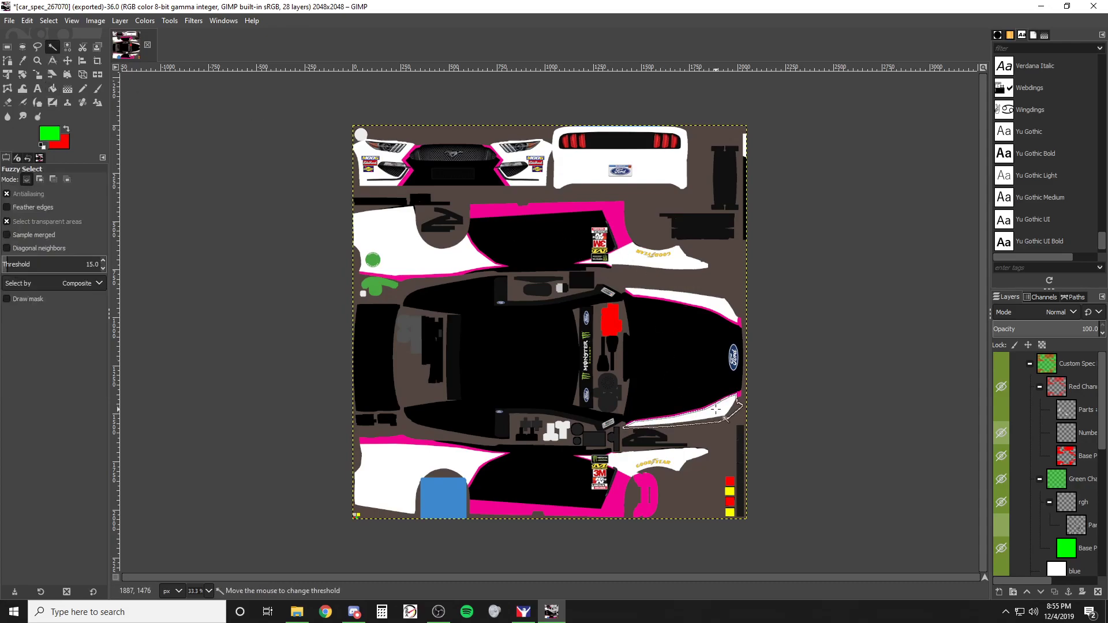
pyautogui.click(679, 458)
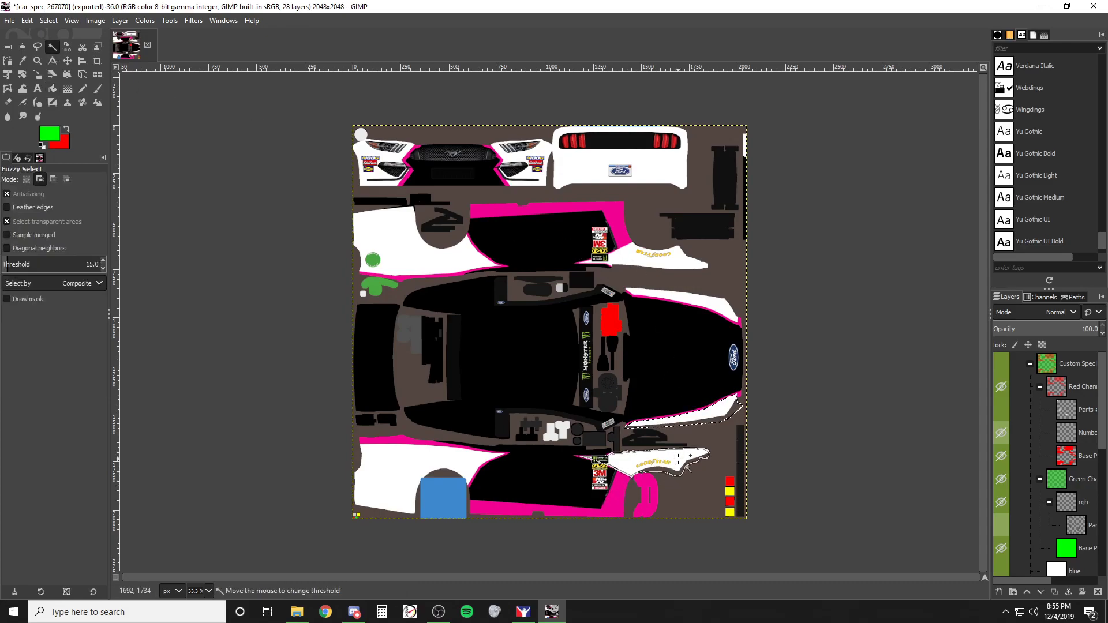
pyautogui.click(678, 295)
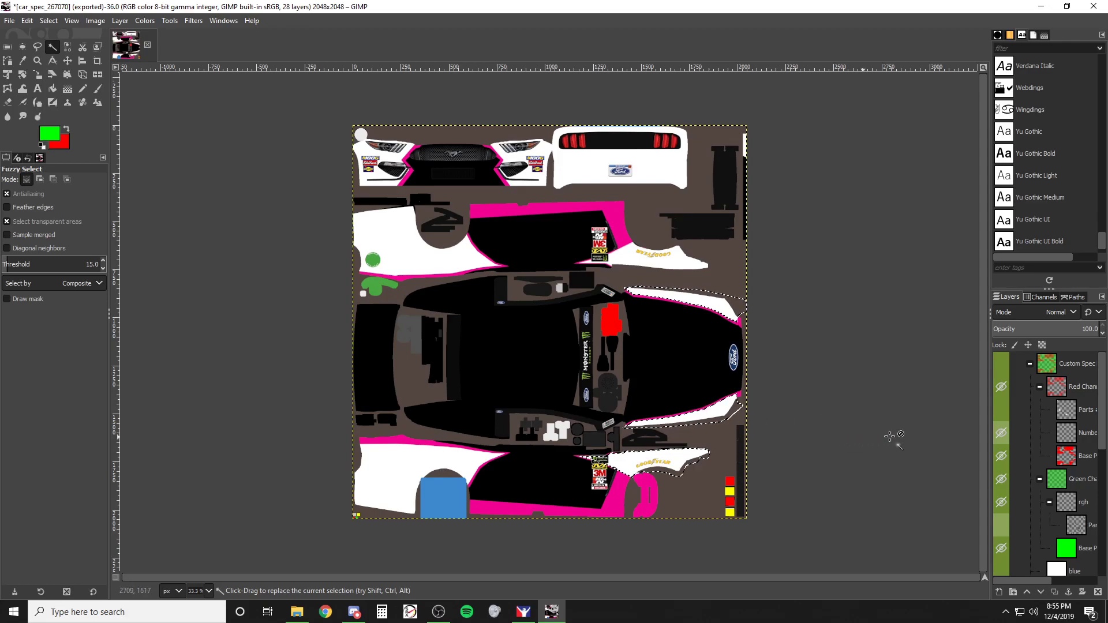
# - Show Custom Spec again and erase Base Paint inside the selected stripes
pyautogui.click(1001, 365)
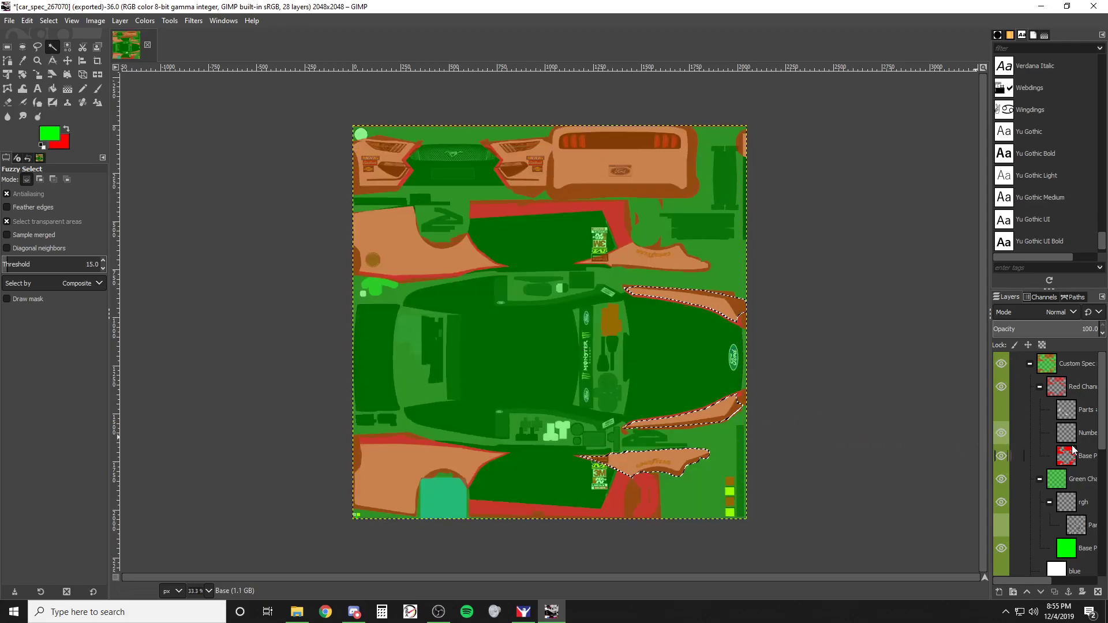
pyautogui.click(1068, 457)
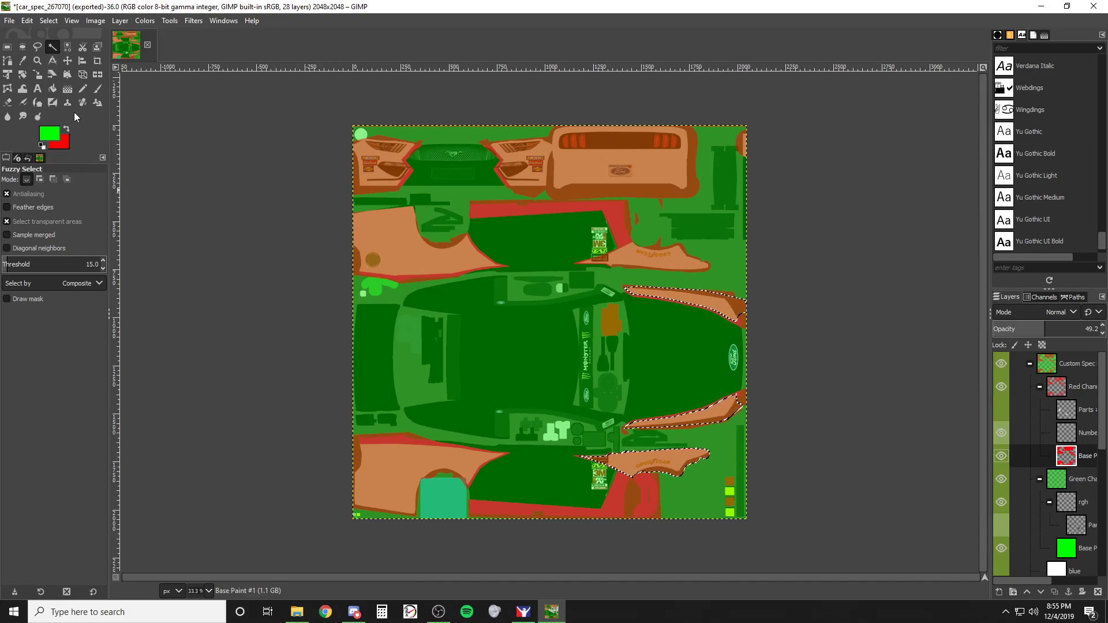
pyautogui.click(7, 102)
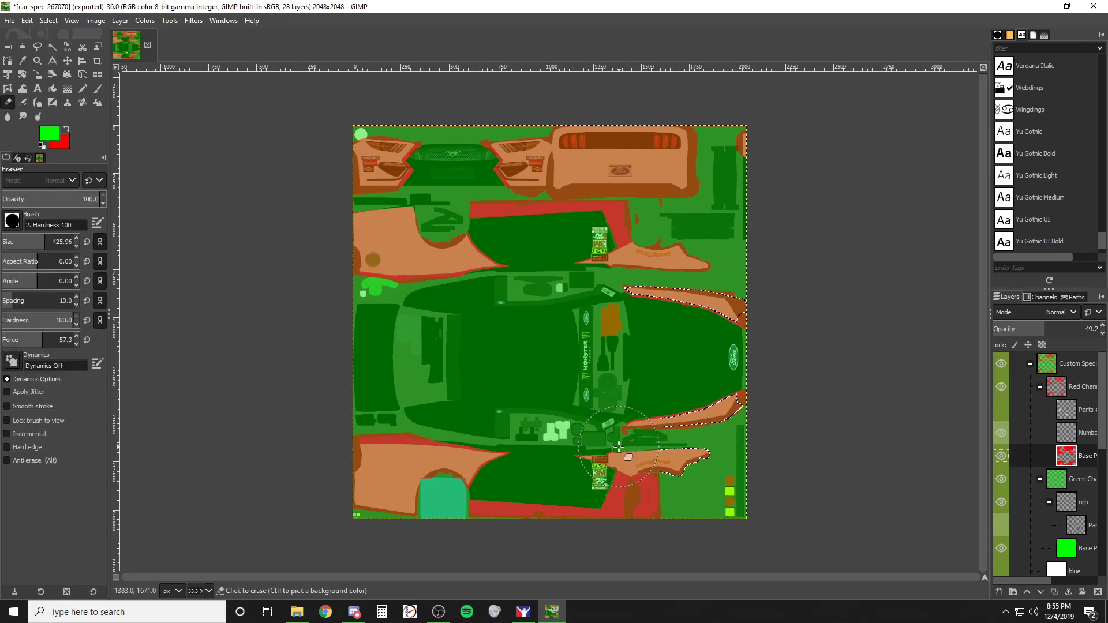
pyautogui.moveTo(618, 447); pyautogui.dragTo(651, 455)
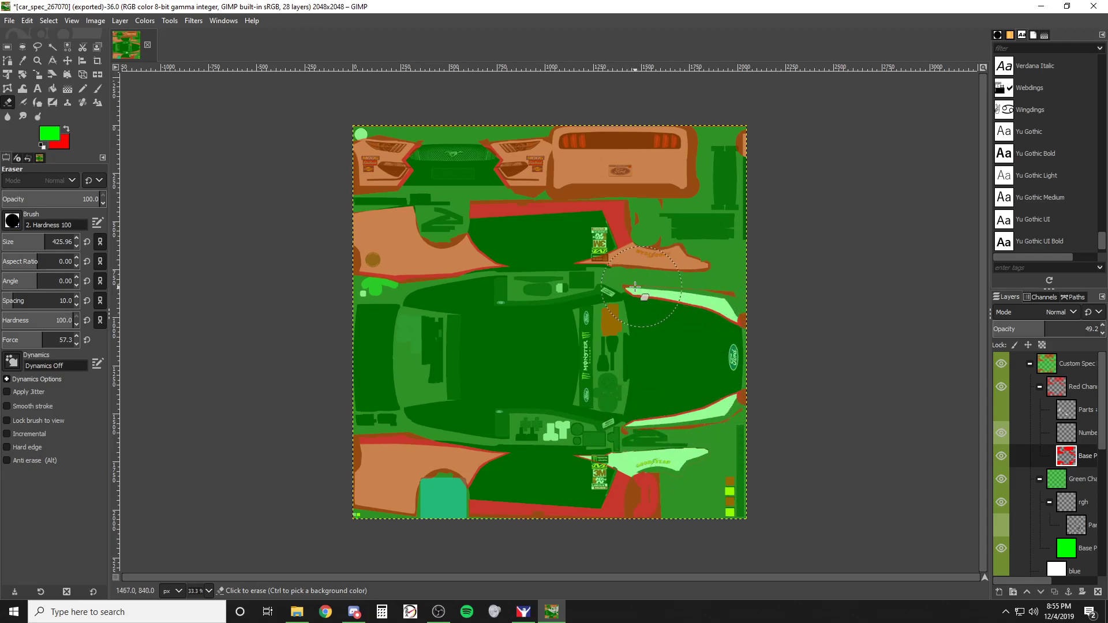
pyautogui.moveTo(608, 468); pyautogui.dragTo(734, 447)
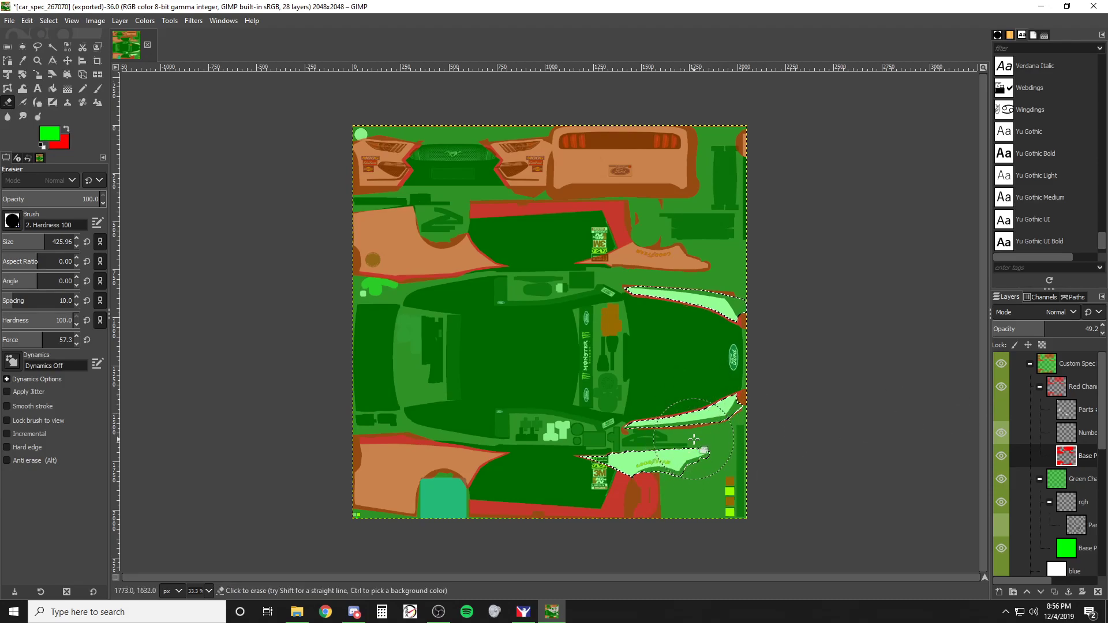
# - Paint the selected stripes solid red on the Numbers layer
pyautogui.click(1062, 441)
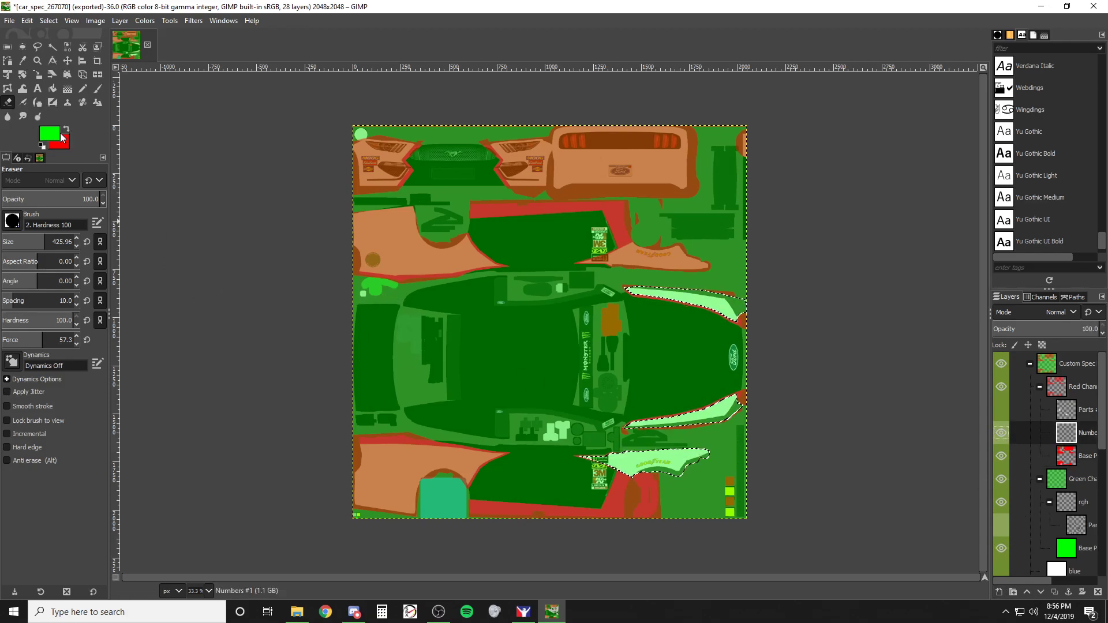
pyautogui.click(67, 131)
pyautogui.click(97, 88)
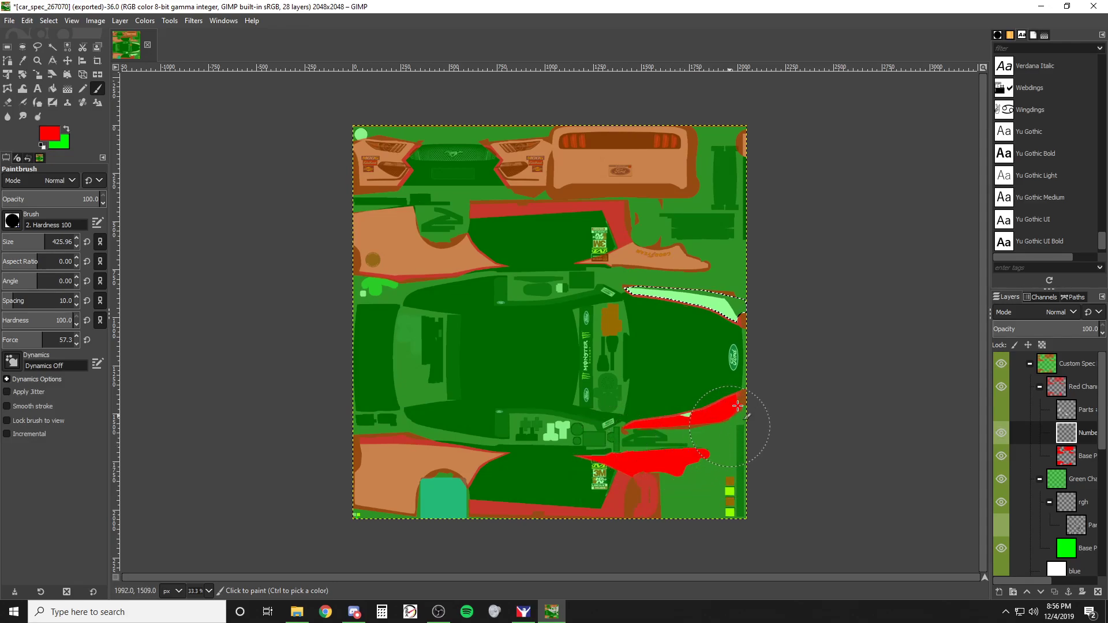
pyautogui.moveTo(665, 418); pyautogui.dragTo(669, 413)
pyautogui.moveTo(648, 288); pyautogui.dragTo(753, 308)
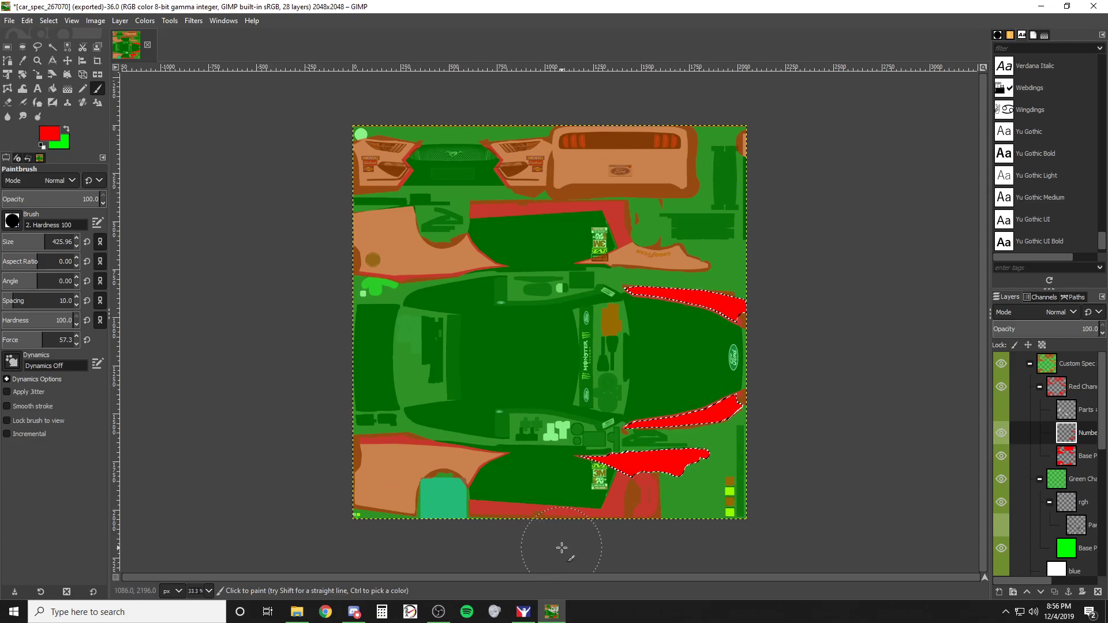
# - Deselect, re-export car_spec_267070.tga, and switch to iRacing to check it
pyautogui.click(7, 47)
pyautogui.click(278, 296)
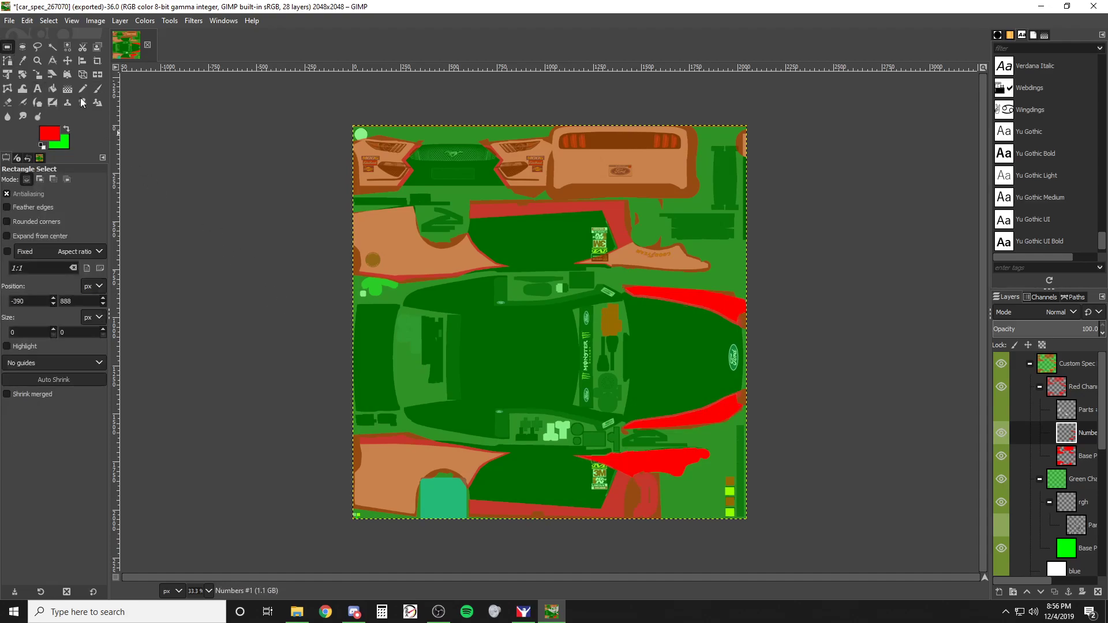
pyautogui.click(10, 20)
pyautogui.click(36, 189)
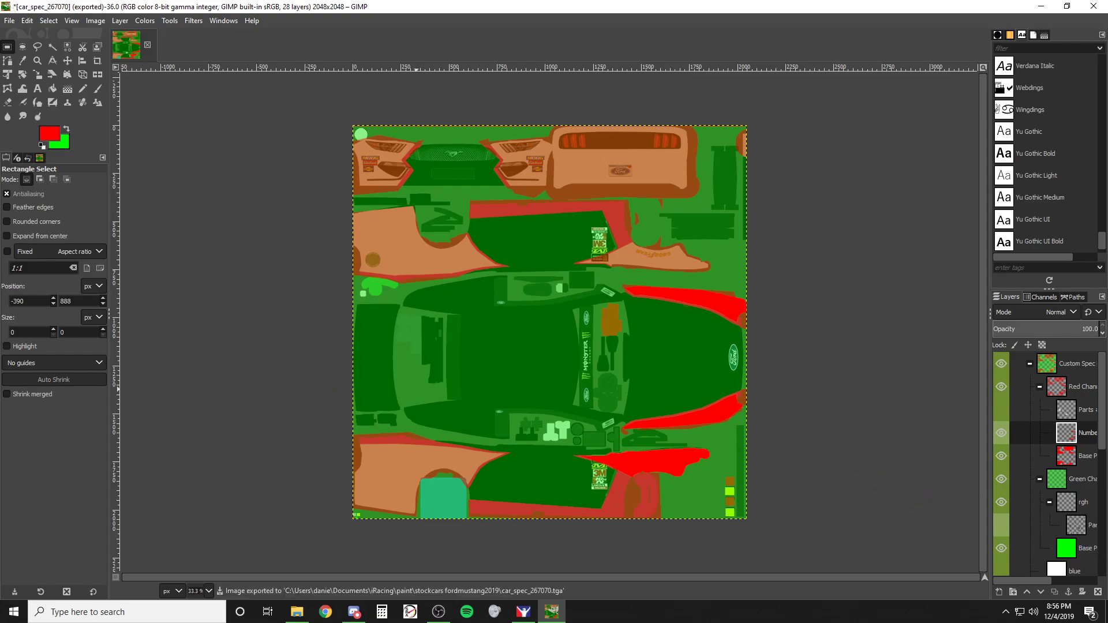
pyautogui.hotkey('alt', 'Tab')
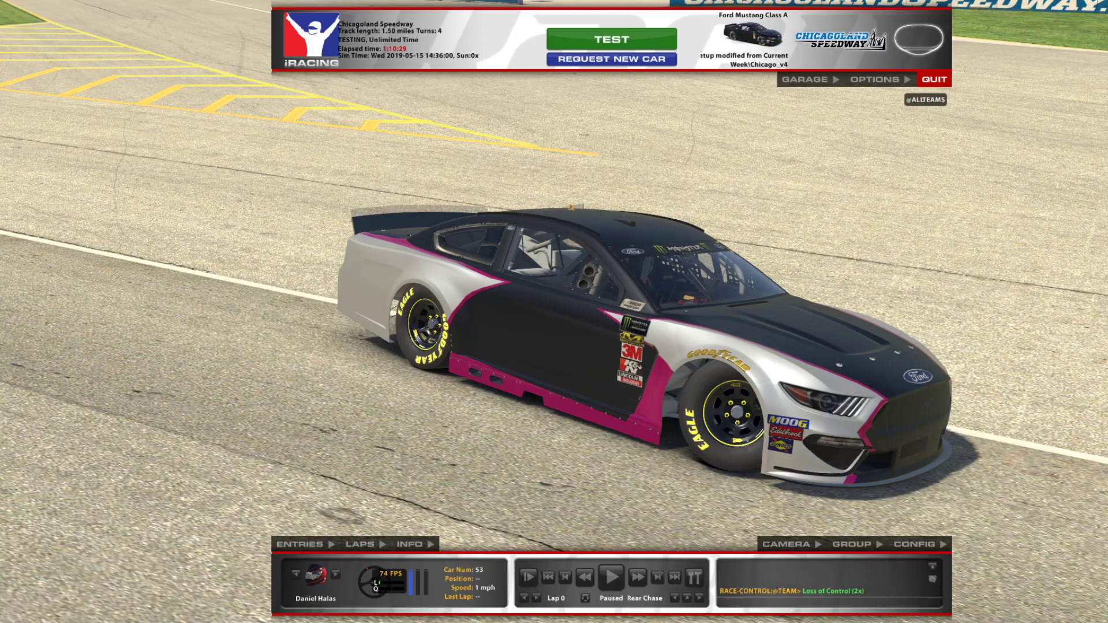
# - Reload the textures in iRacing to preview the new stripe finish, then return to GIMP's car_spec_267070 map
pyautogui.hotkey('ctrl', 'r')
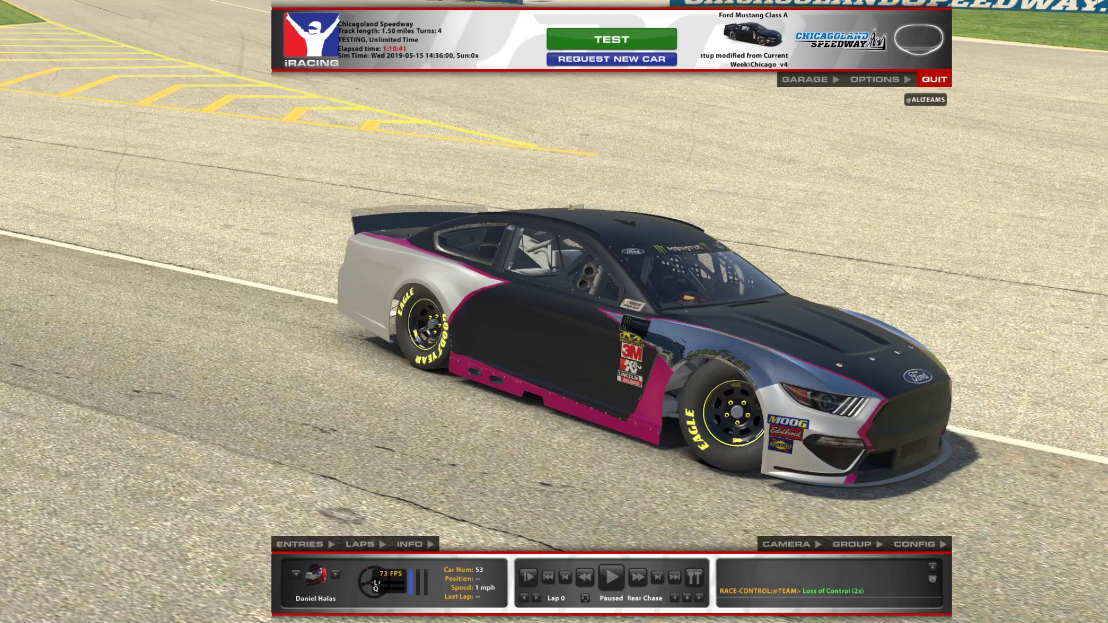
pyautogui.hotkey('alt', 'Tab')
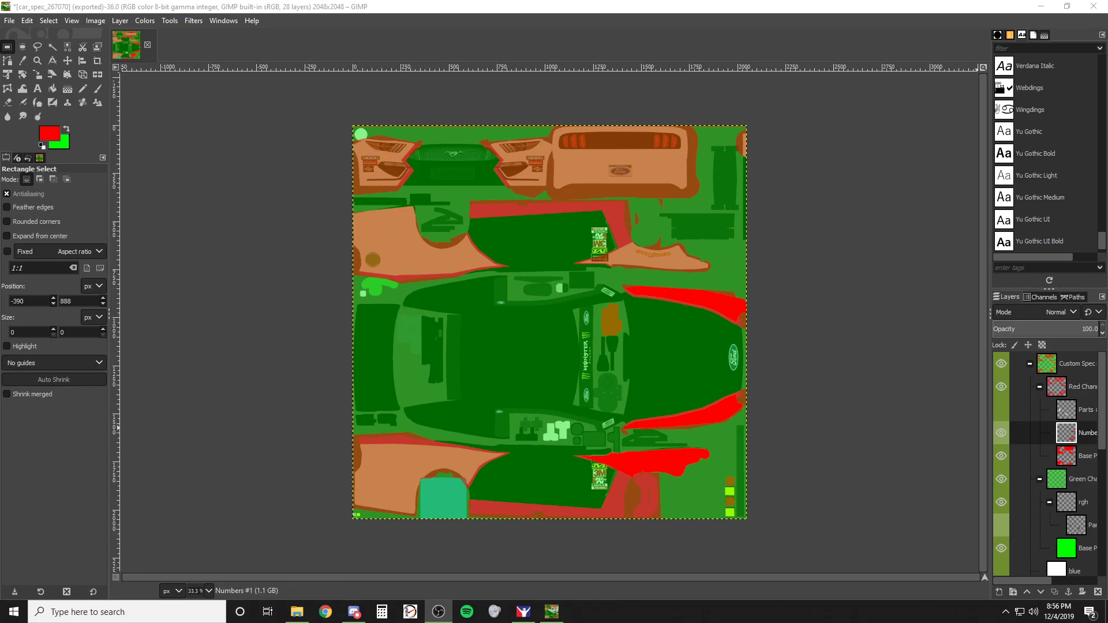
pyautogui.hotkey('alt', 'Tab')
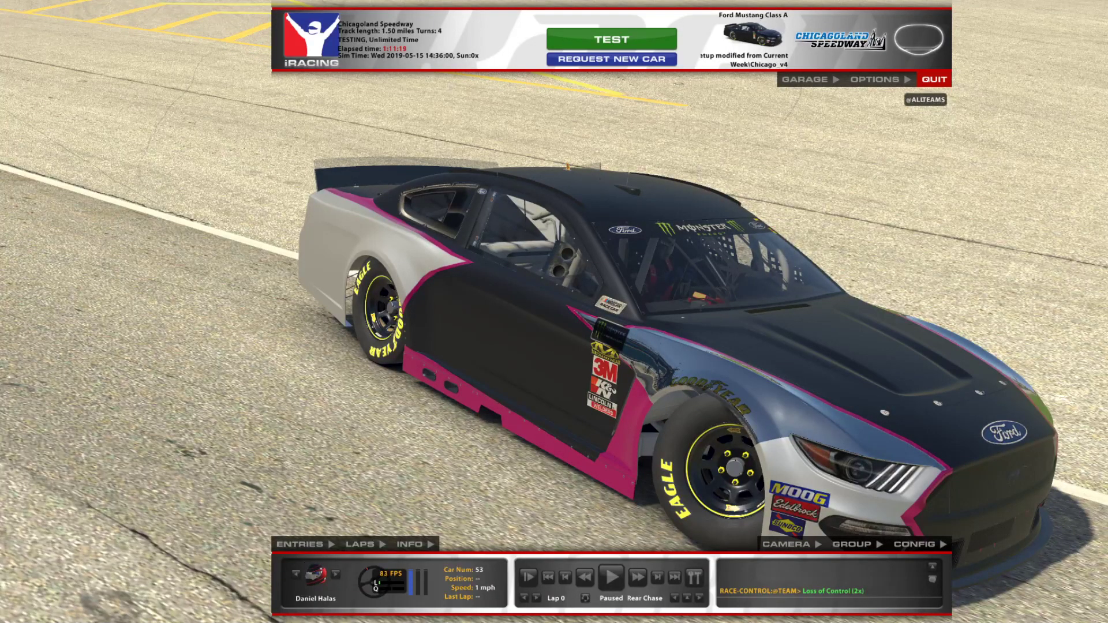
pyautogui.hotkey('alt', 'Tab')
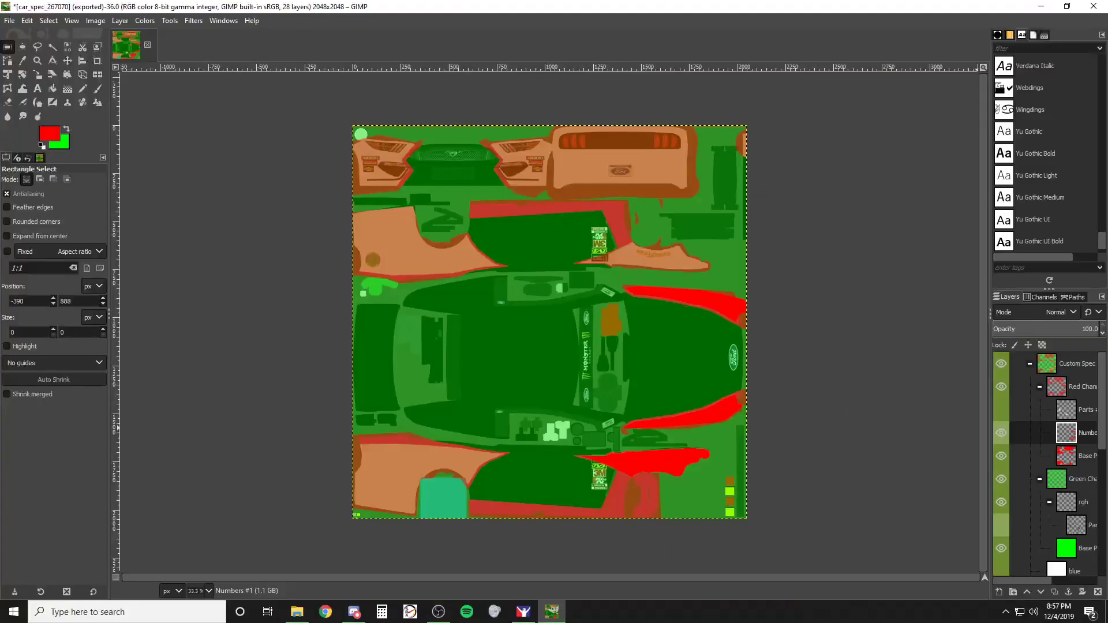
# - Hide the Custom Spec layer group, select the Base layer and set the foreground colour to 950000
pyautogui.click(1001, 363)
pyautogui.scroll(-10, 1047, 461)
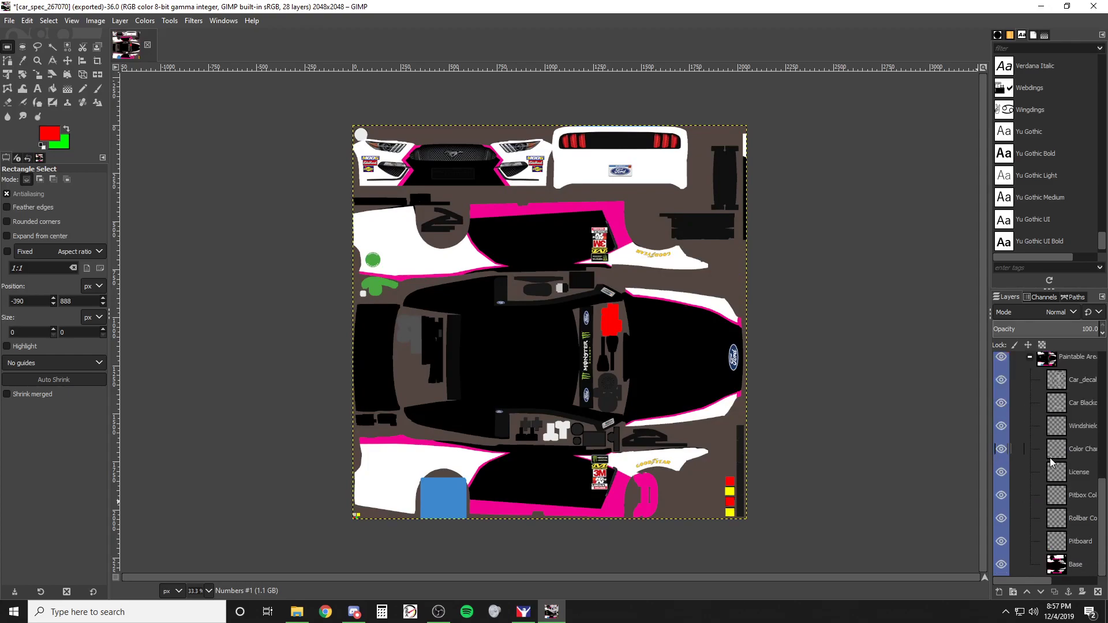
pyautogui.click(1027, 570)
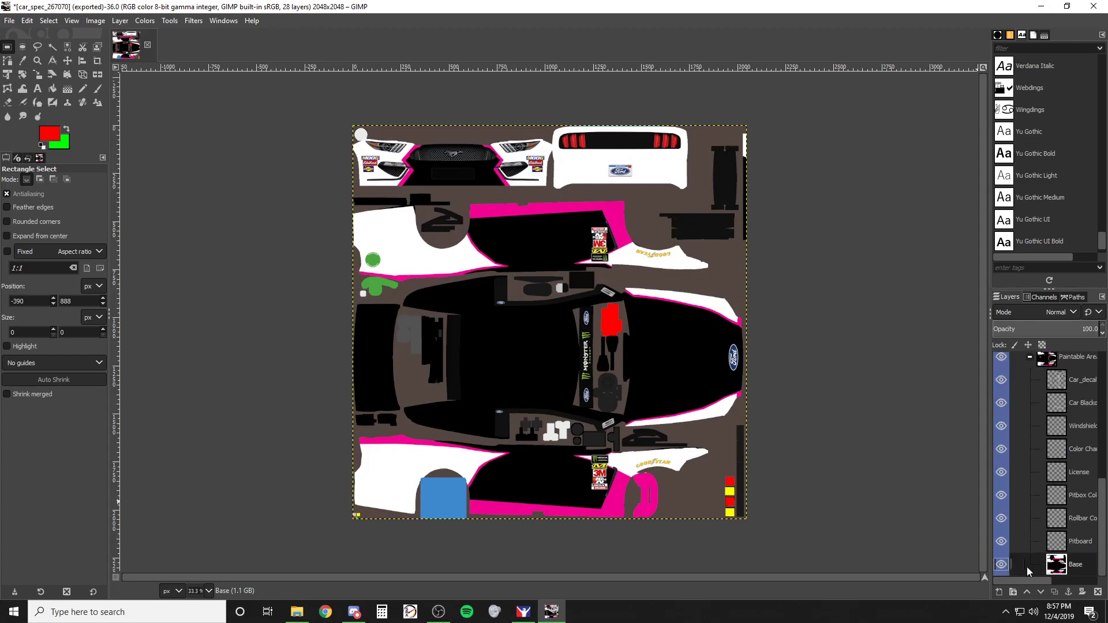
pyautogui.click(52, 135)
pyautogui.moveTo(849, 87); pyautogui.dragTo(866, 115)
pyautogui.click(908, 229)
# - Fuzzy-select the white Goodyear panel, paint it dark red, then clear the selection
pyautogui.press('p')
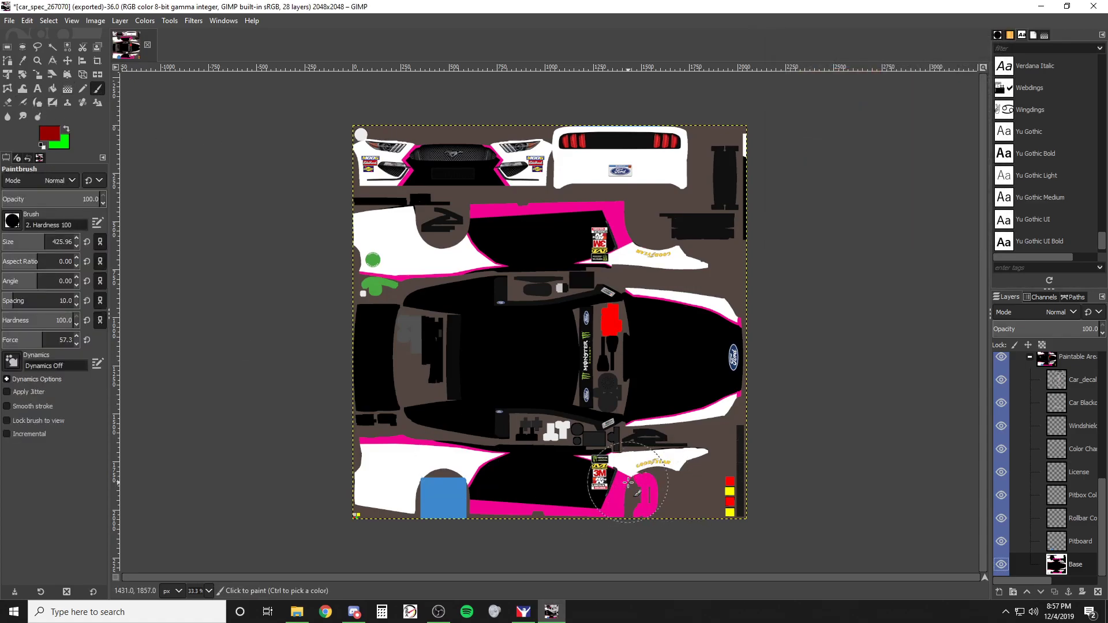
pyautogui.click(52, 47)
pyautogui.click(617, 460)
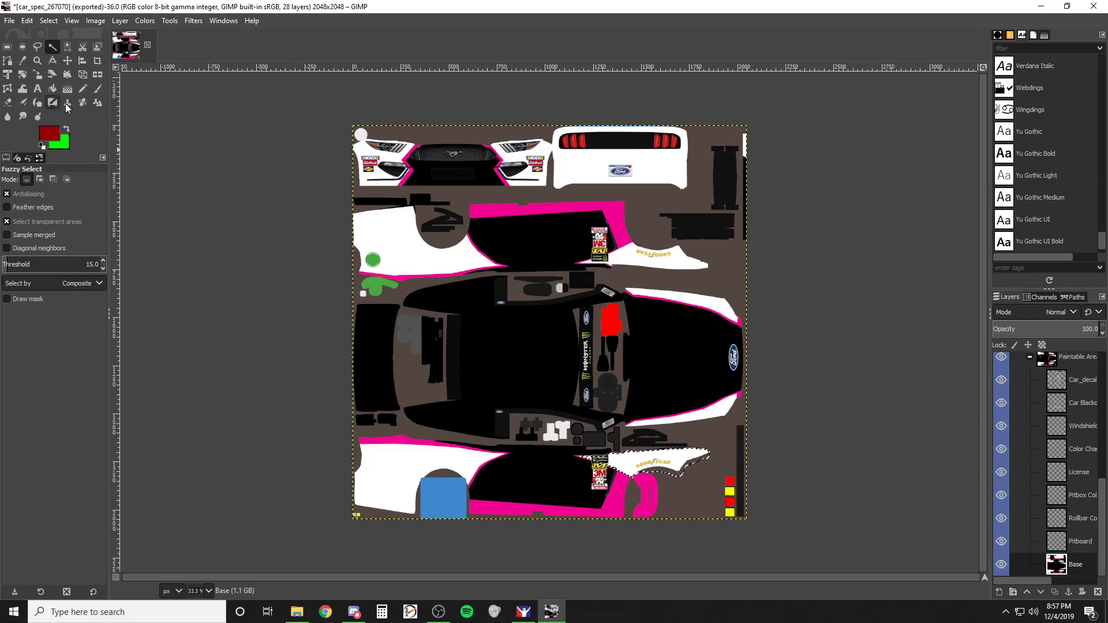
pyautogui.click(97, 88)
pyautogui.moveTo(616, 456)
pyautogui.mouseDown()
pyautogui.moveTo(606, 464)
pyautogui.moveTo(690, 462)
pyautogui.mouseUp()
pyautogui.click(7, 46)
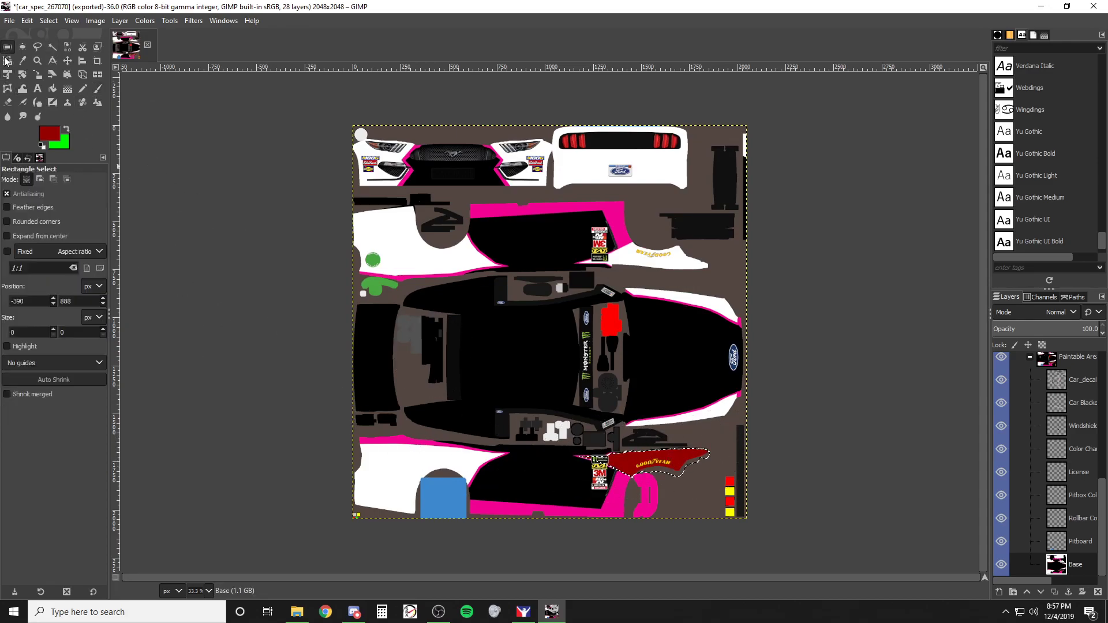
pyautogui.click(134, 205)
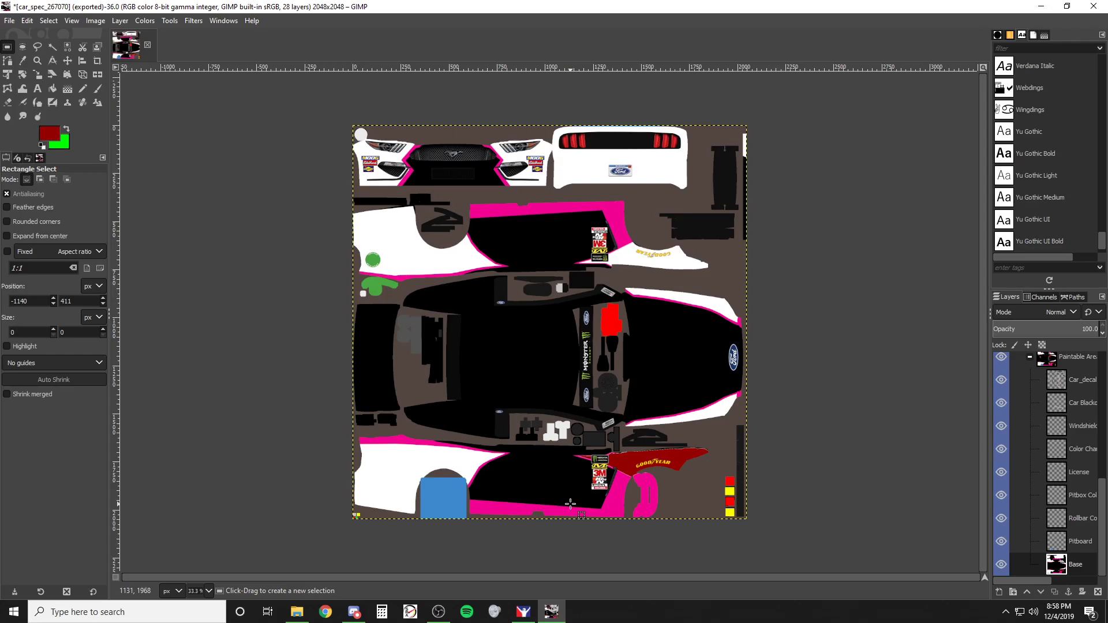
# - Export the livery over car_num_267070.tga, replacing the file and keeping the default TGA options
pyautogui.click(10, 21)
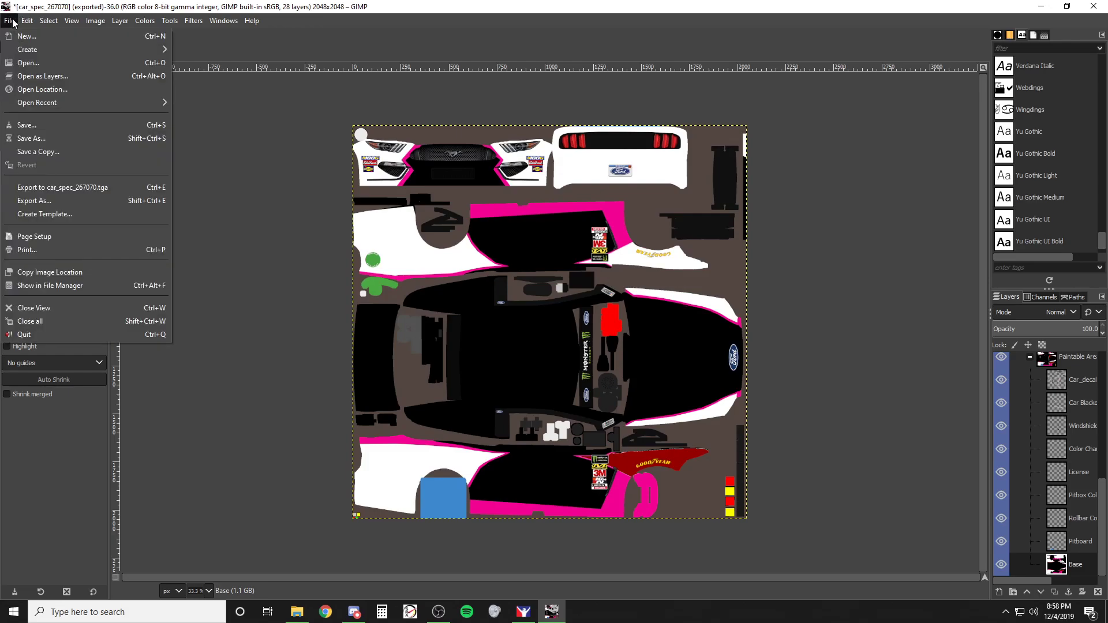
pyautogui.click(52, 200)
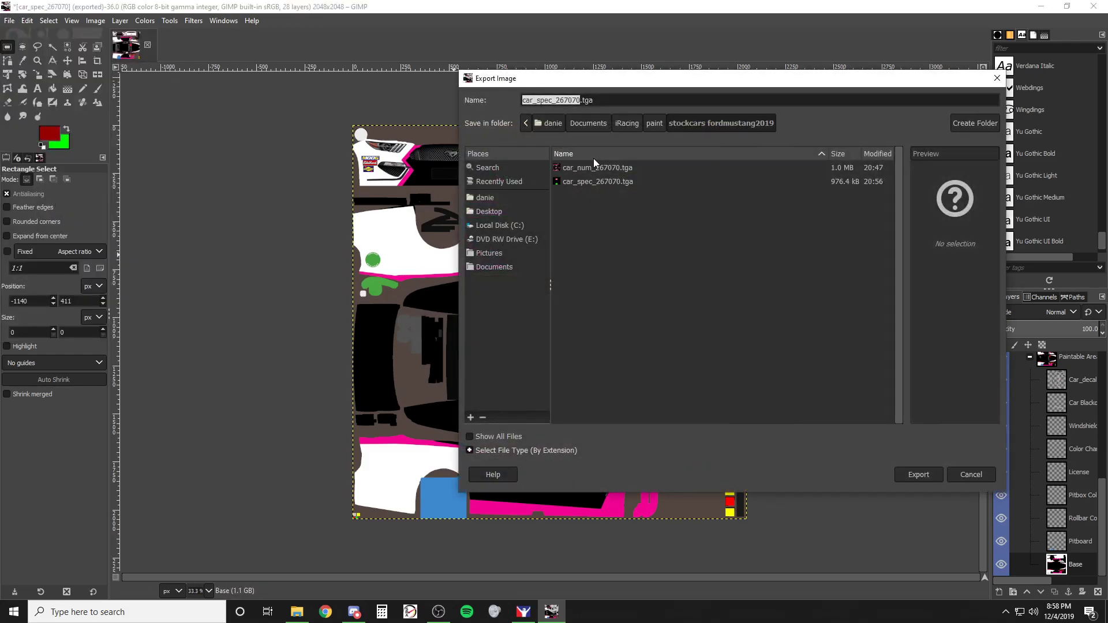
pyautogui.click(595, 168)
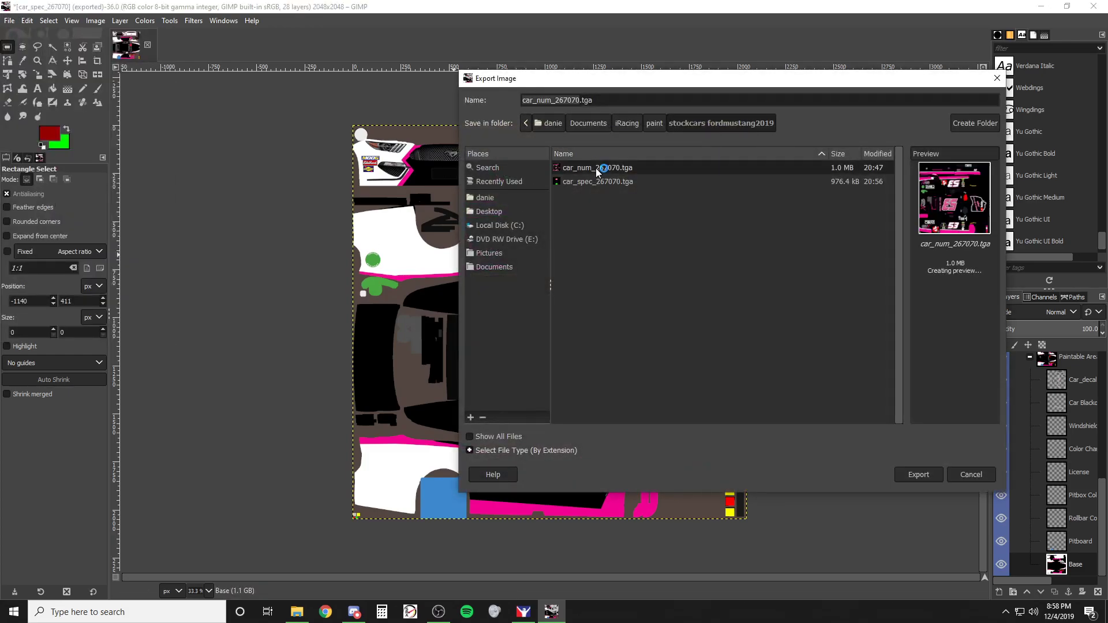
pyautogui.click(918, 473)
pyautogui.click(768, 339)
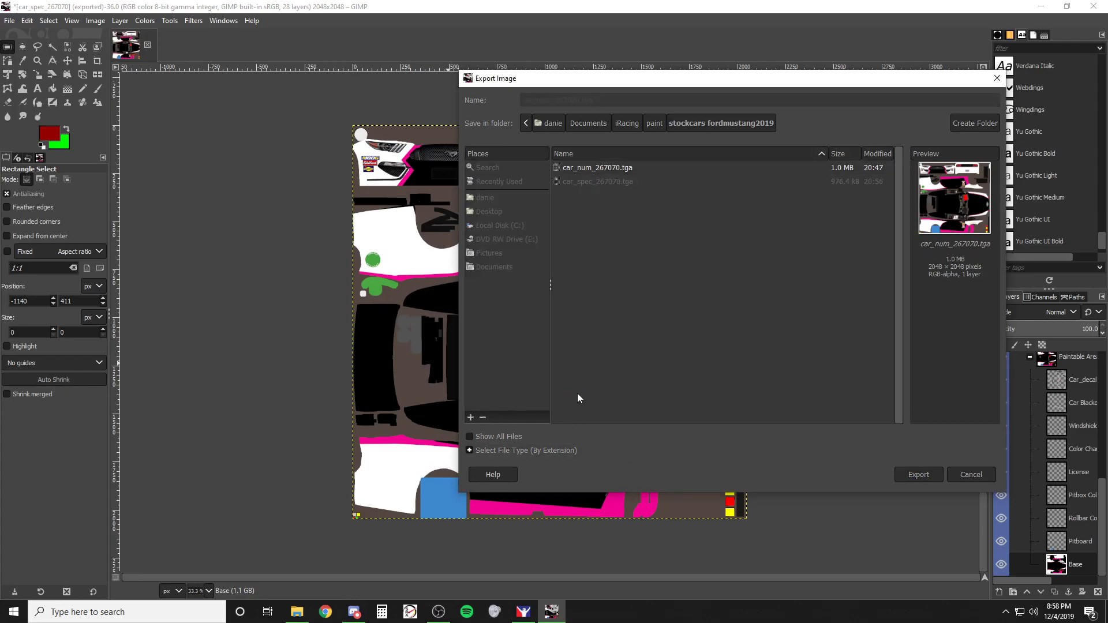
pyautogui.click(557, 353)
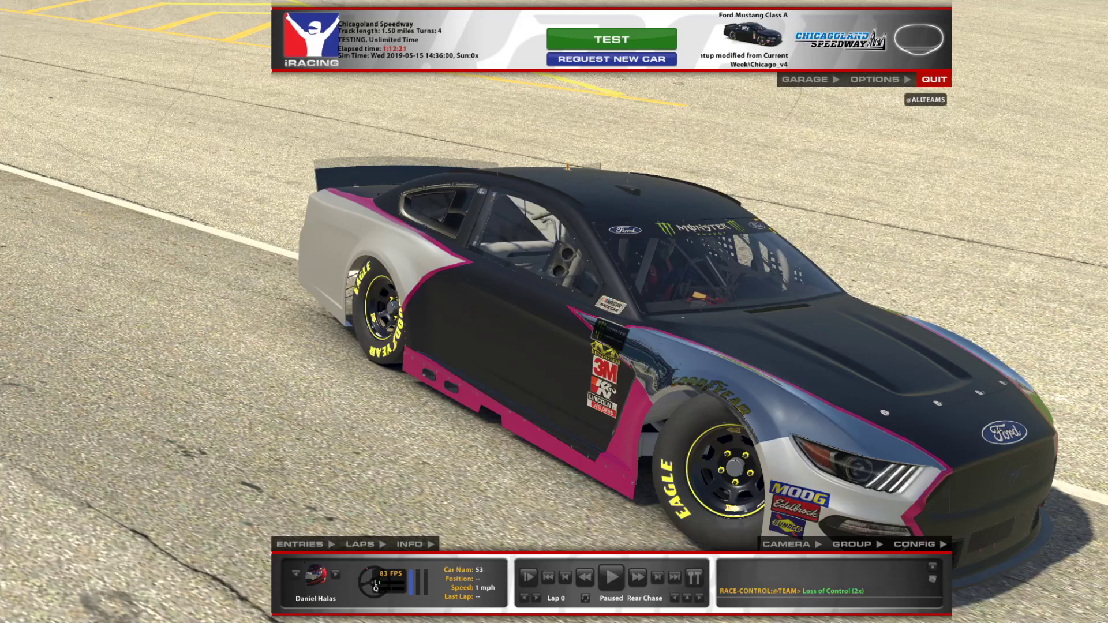
# - Reload iRacing's paint textures to show the dark red Goodyear panel, then switch to the fordmustang2019 paint folder
pyautogui.hotkey('ctrl', 'r')
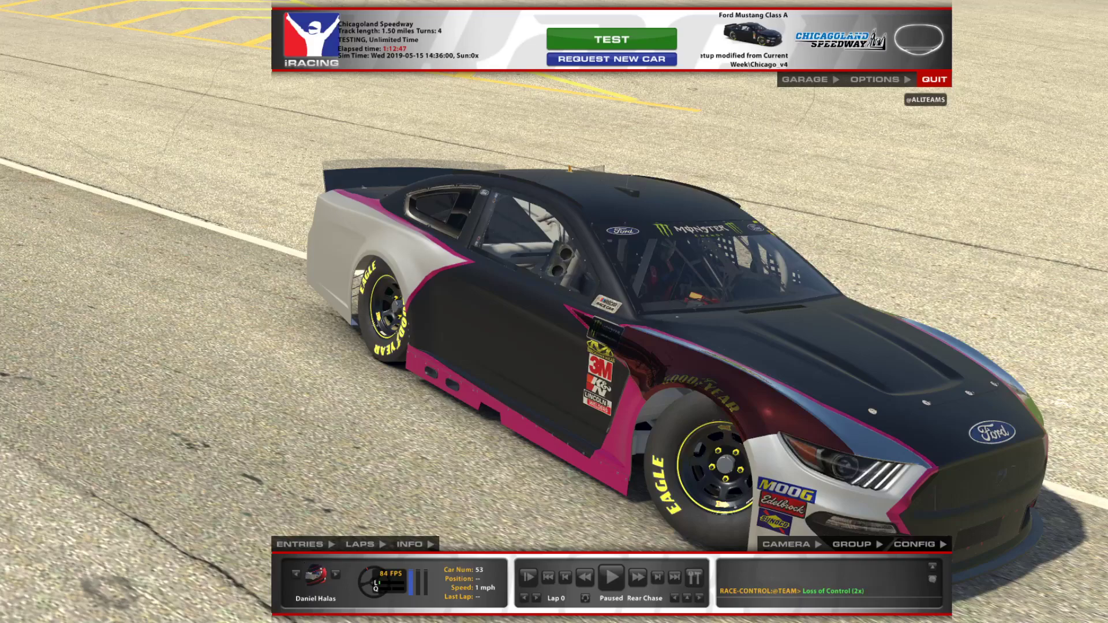
pyautogui.hotkey('alt', 'Tab')
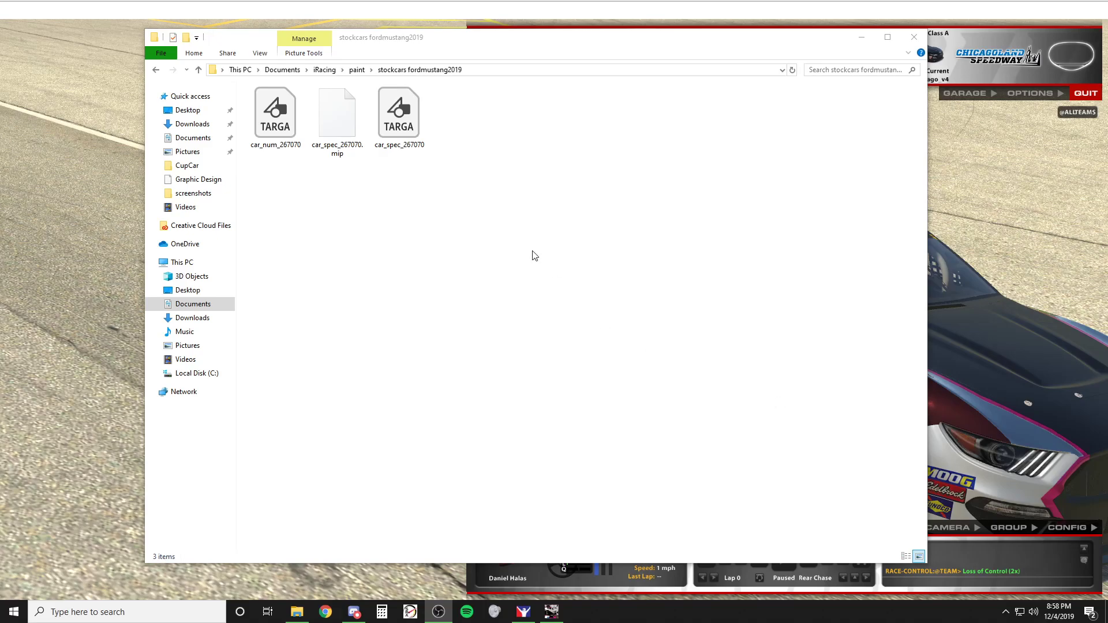
# - Select the car_spec_267070 TGA and .mip files, then close the paint folder window
pyautogui.click(421, 129)
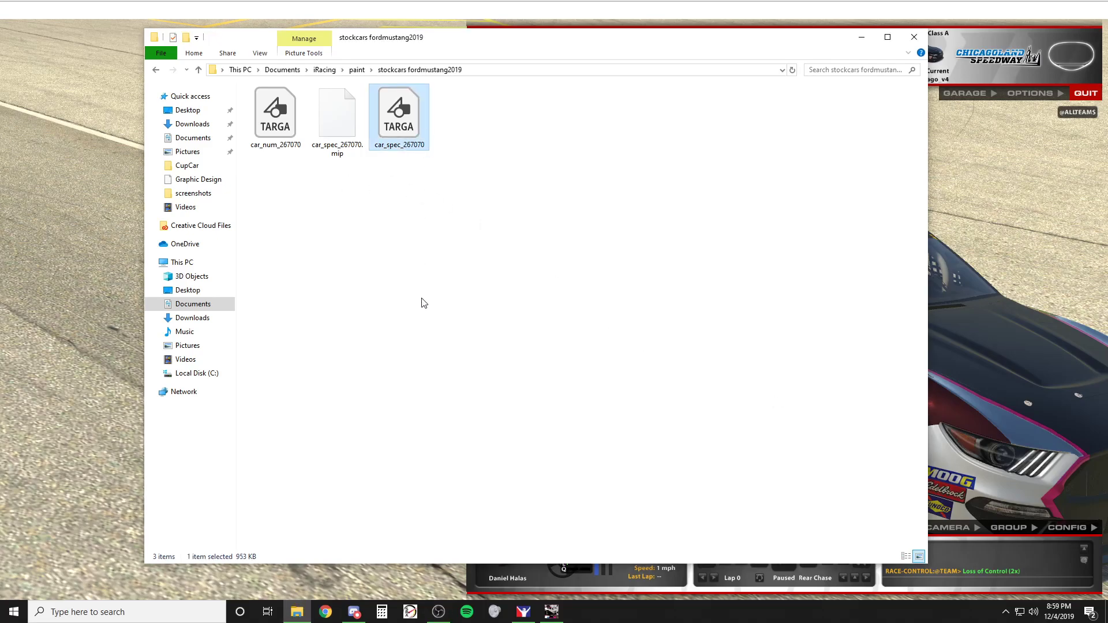
pyautogui.keyDown('ctrl'); pyautogui.click(333, 123); pyautogui.keyUp('ctrl')
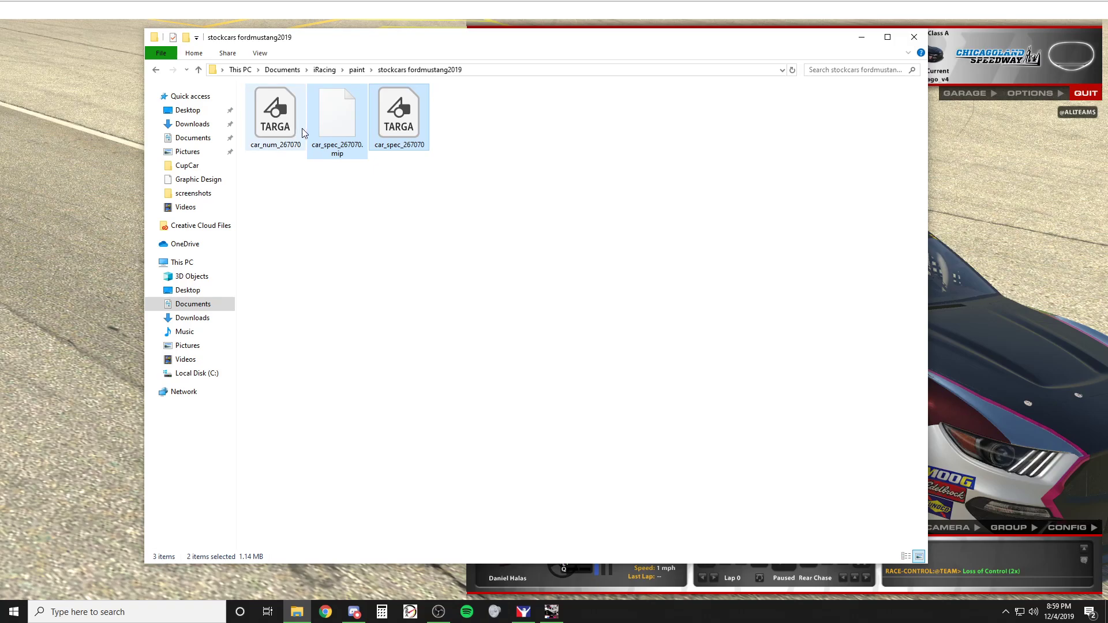
pyautogui.click(913, 37)
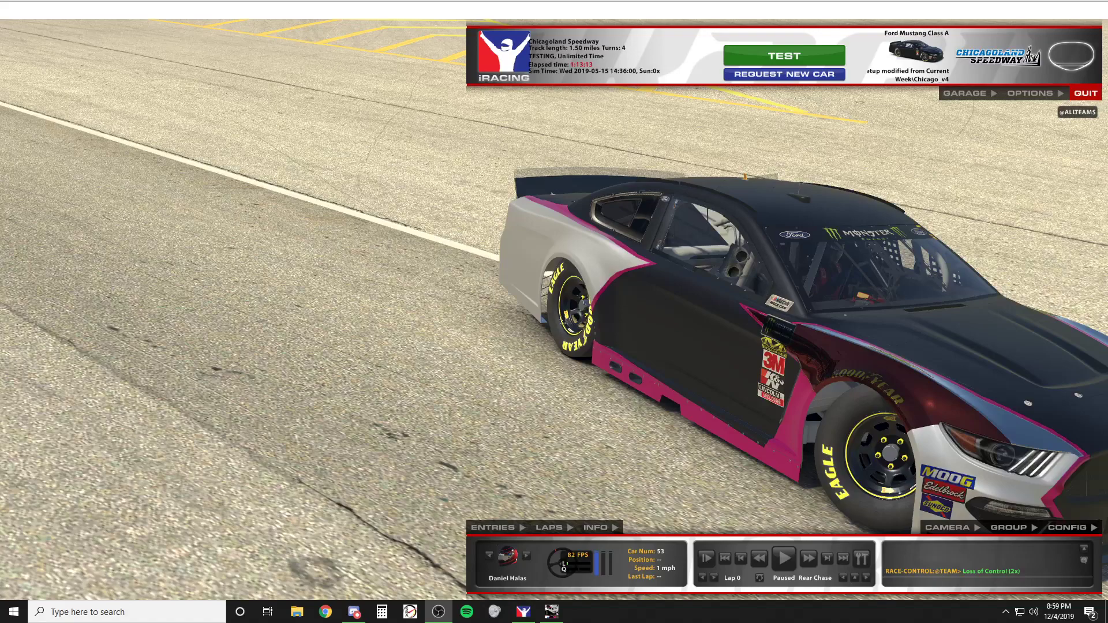
# - Make iRacing fullscreen, reload the paint to show the black-and-pink #53 livery, then leave for the desktop
pyautogui.hotkey('alt', 'Return')
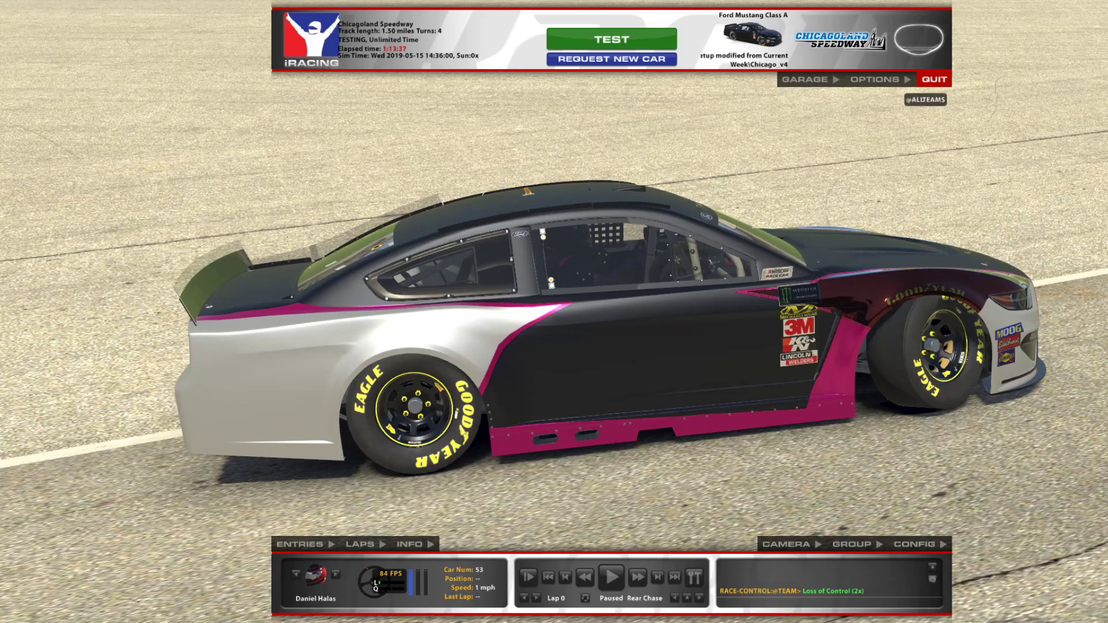
pyautogui.hotkey('ctrl', 'r')
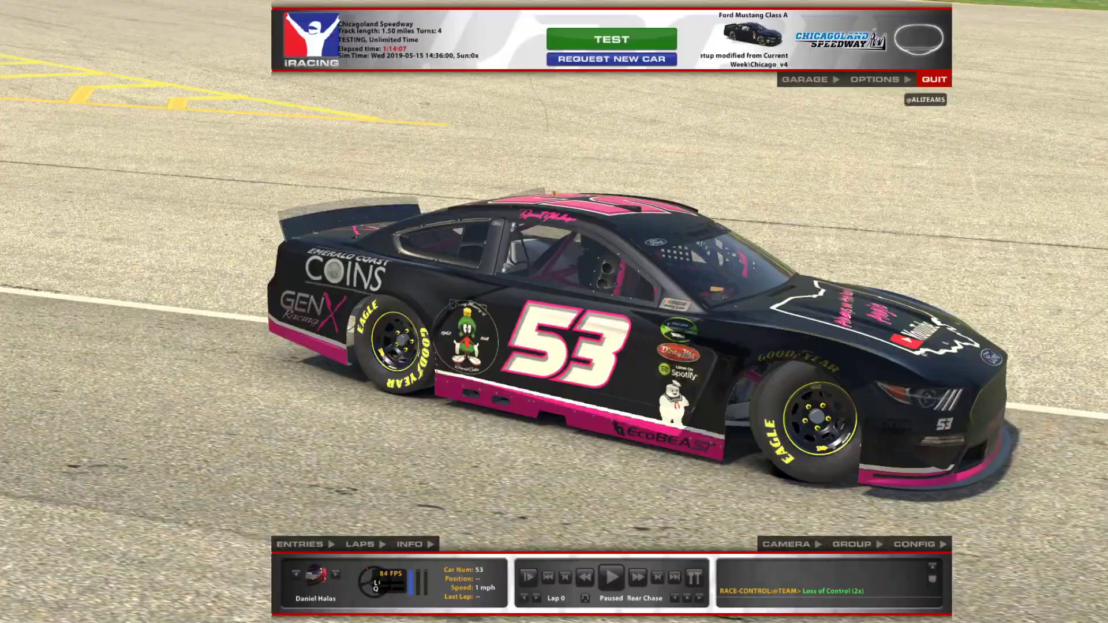
pyautogui.hotkey('alt', 'Tab')
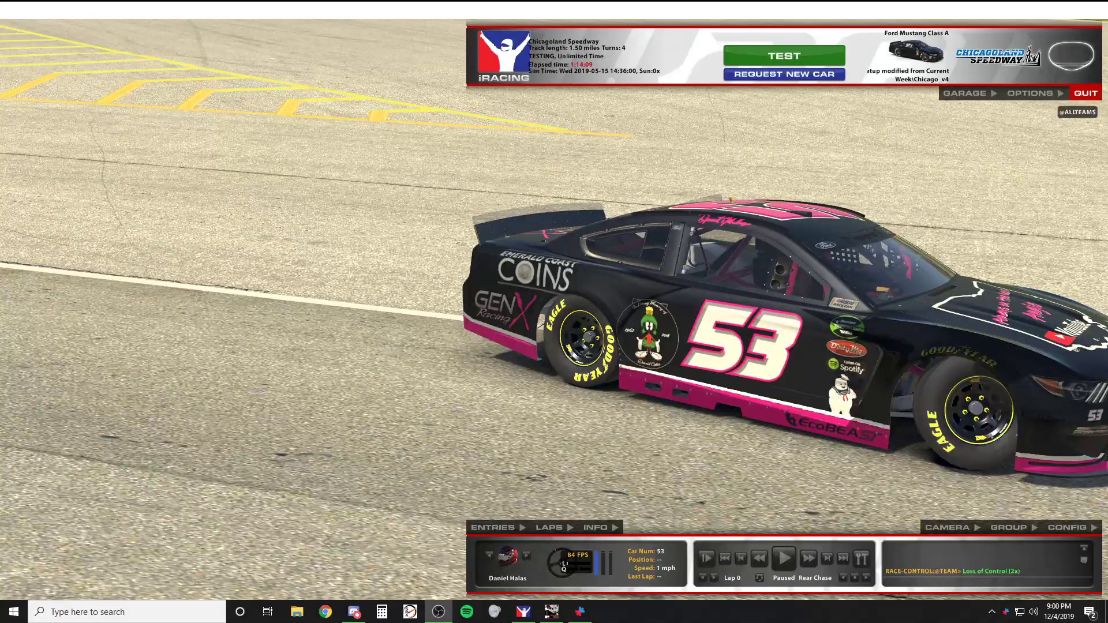
# - Open the Documents > iRacing > paint > stockcars fordmustang2019 folder in File Explorer
pyautogui.press('super+e')
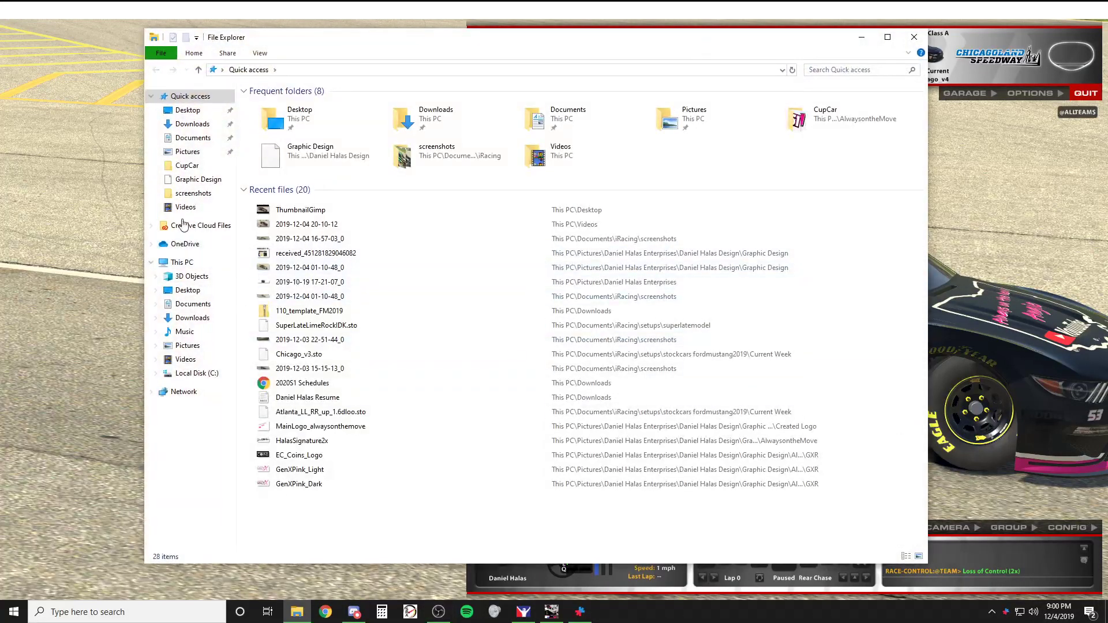
pyautogui.click(190, 138)
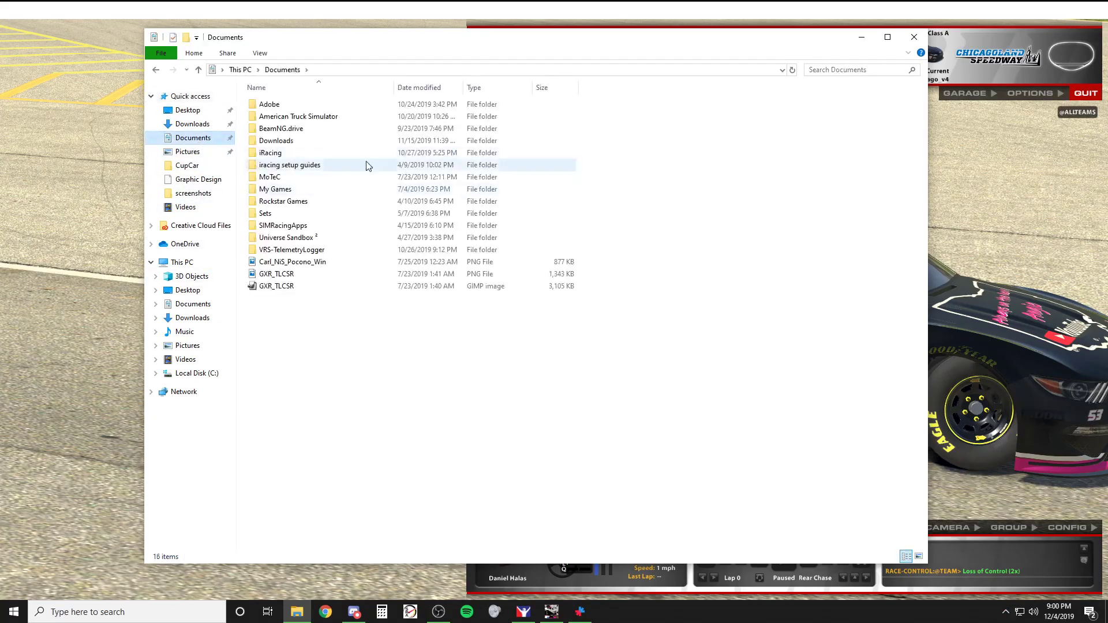
pyautogui.doubleClick(298, 154)
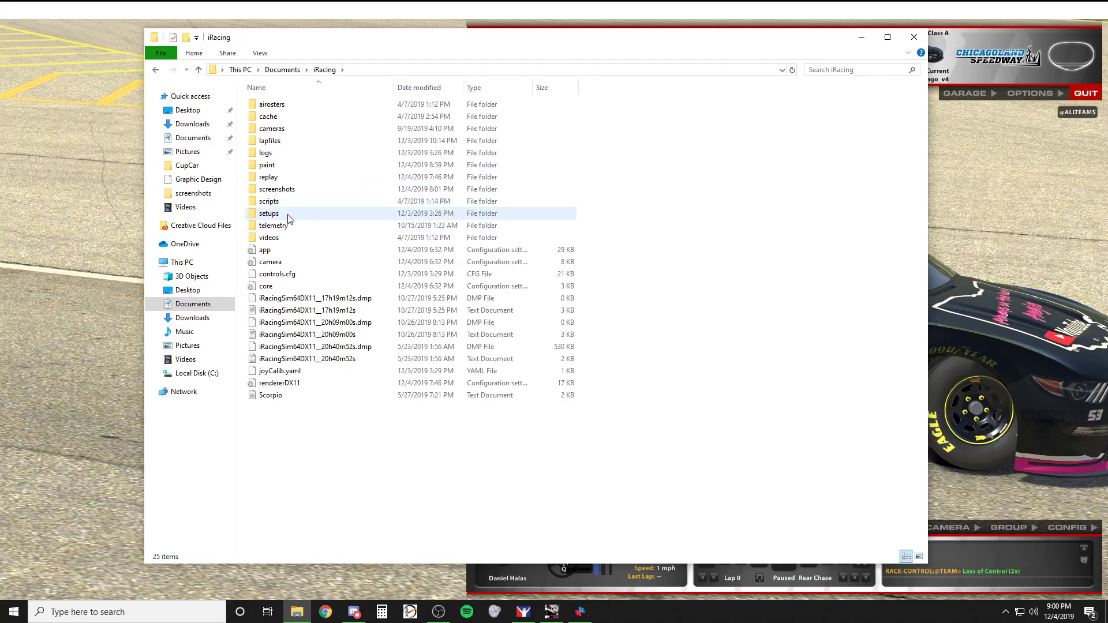
pyautogui.doubleClick(289, 163)
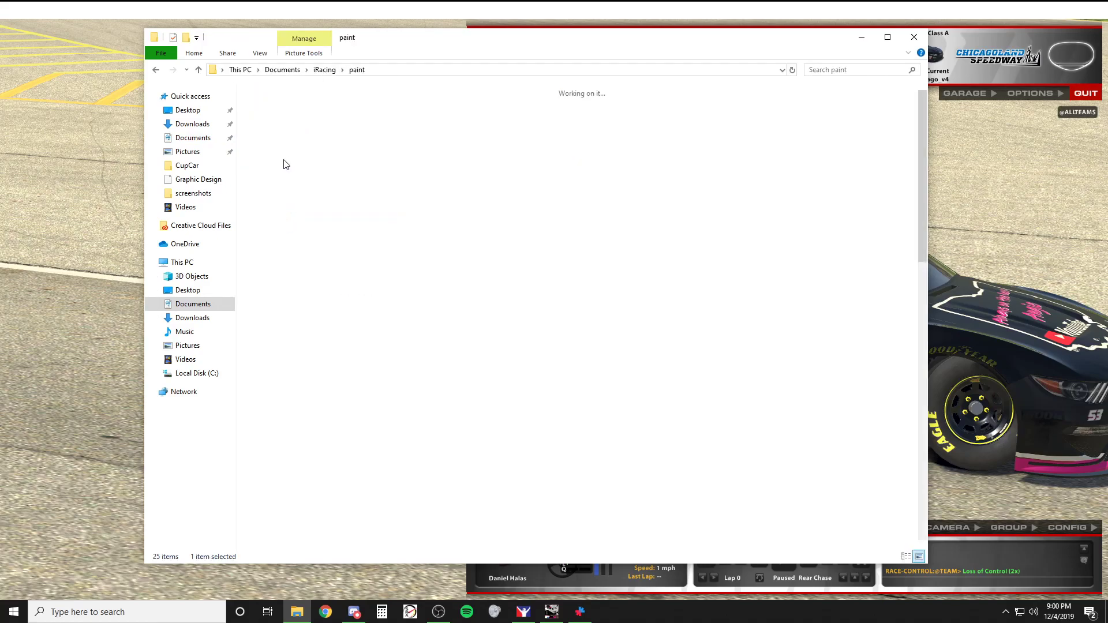
pyautogui.doubleClick(398, 352)
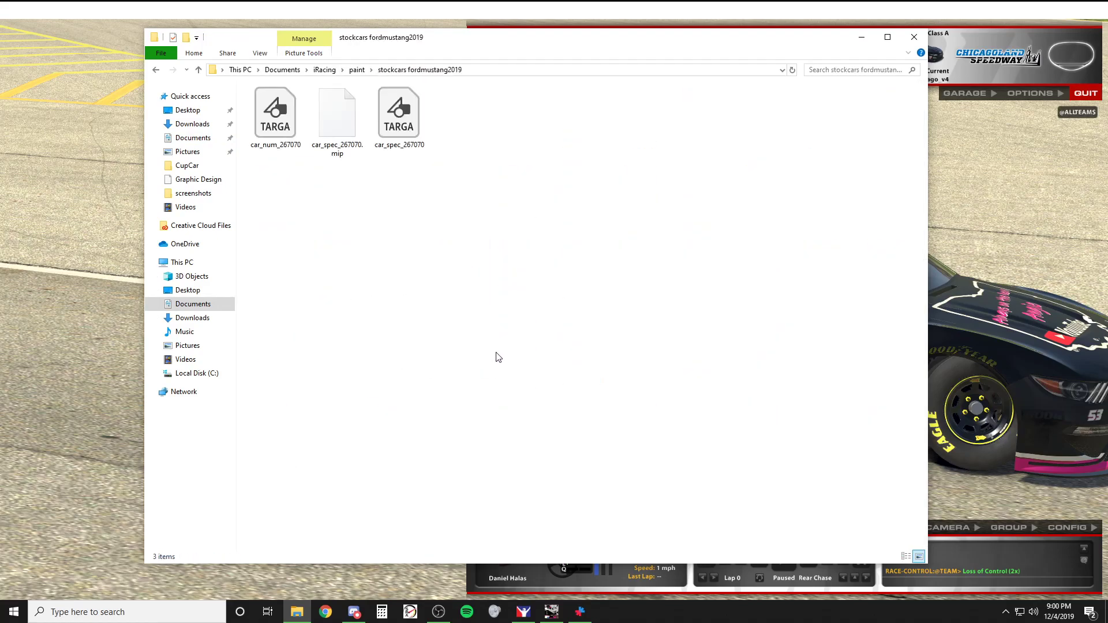
# - Delete both car_spec_267070 files, leaving only car_num_267070, and close Explorer
pyautogui.moveTo(332, 184); pyautogui.dragTo(464, 122)
pyautogui.press('Delete')
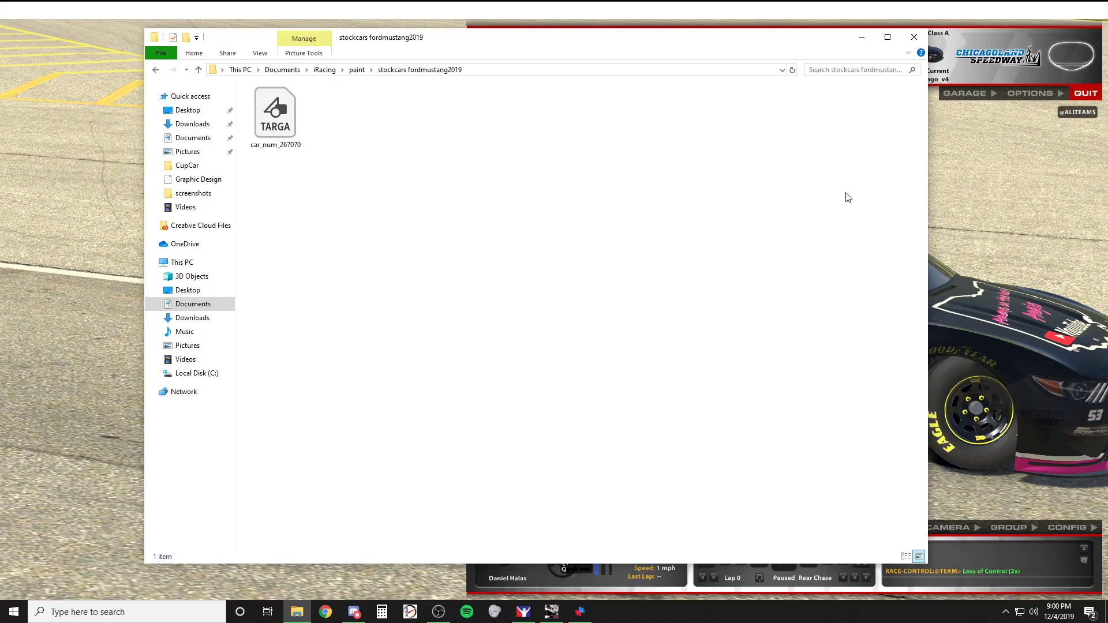
pyautogui.click(914, 37)
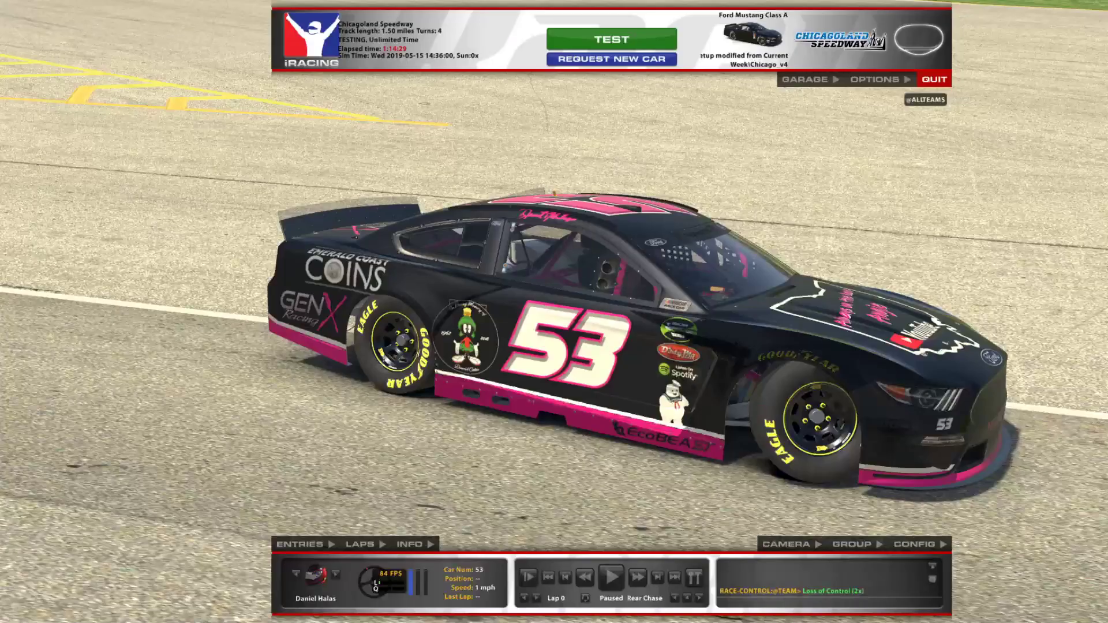
# - Reload iRacing's paint textures; the Mustang now shows plain white without the #53 livery
pyautogui.hotkey('ctrl', 'r')
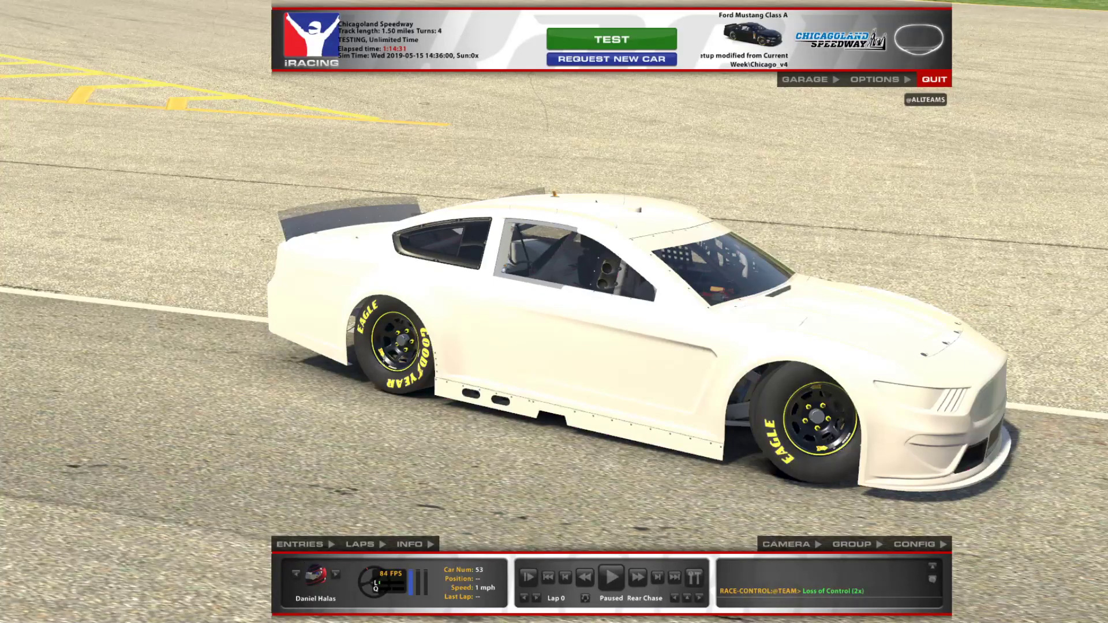